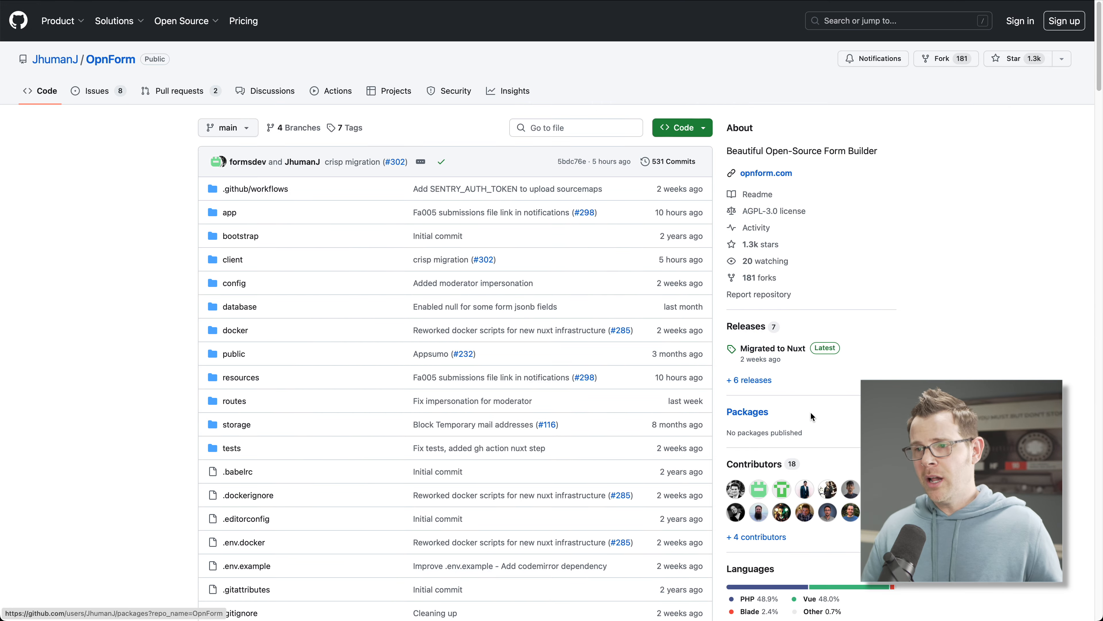
Review the OpnForm GitHub repository's file list and the features described in its README.
scroll(811, 412, "down", 6)
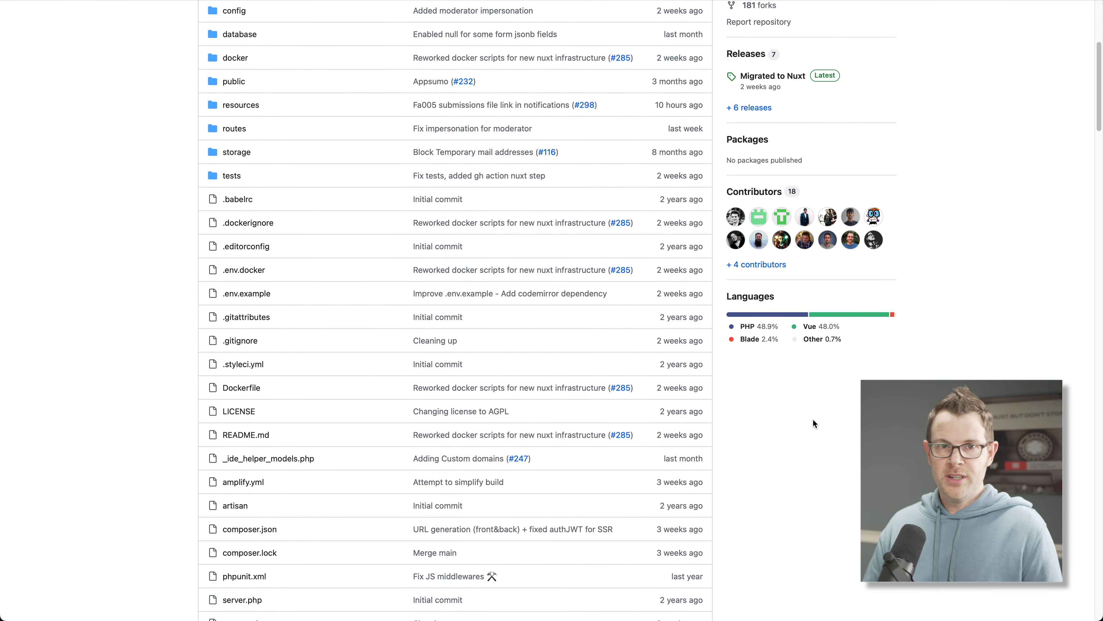
scroll(814, 422, "down", 10)
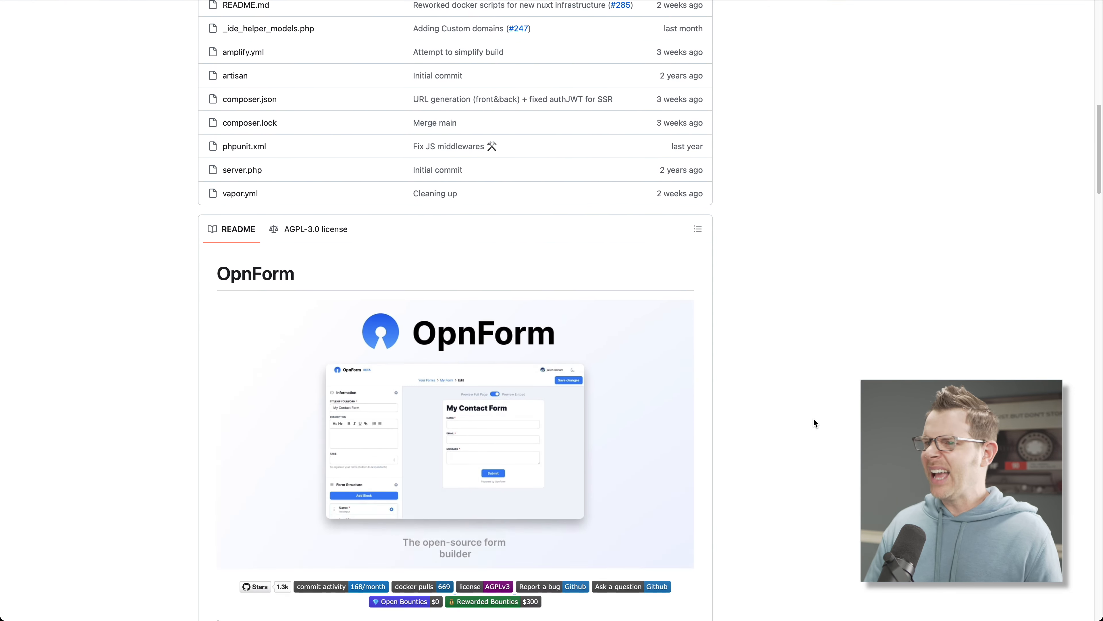
scroll(814, 423, "down", 5)
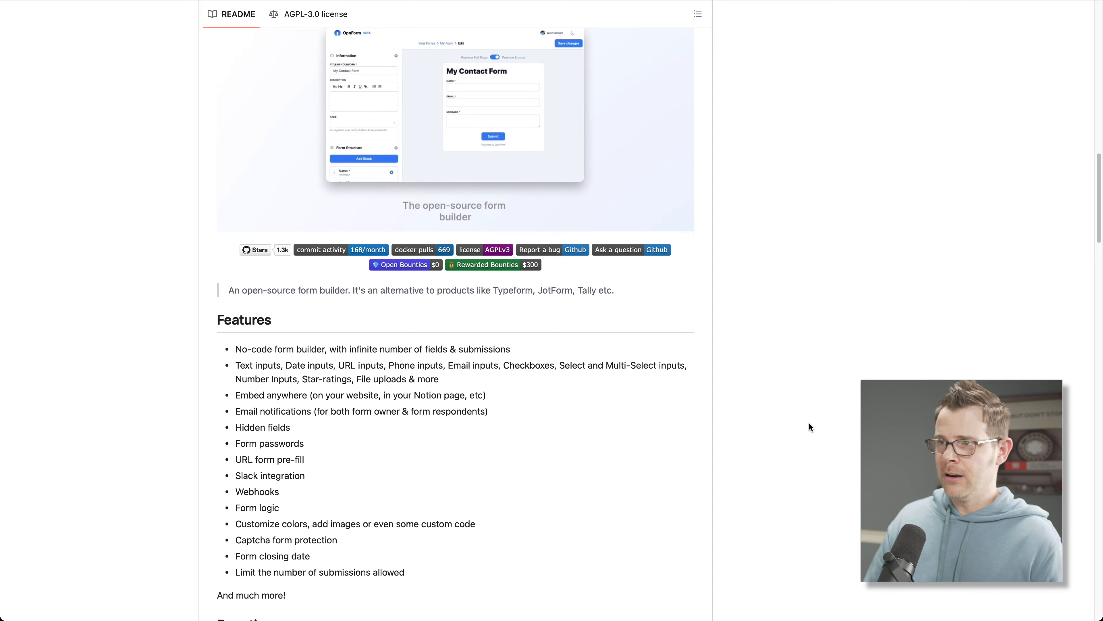
scroll(809, 421, "up", 20)
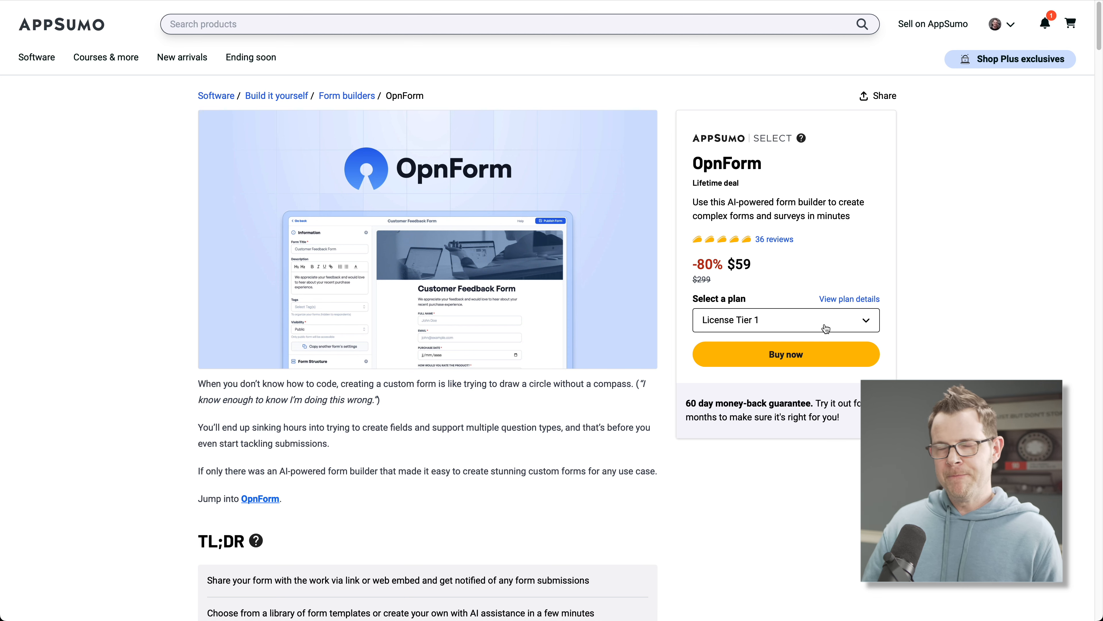
Examine the plan details, included features and three license tiers of the OpnForm deal on AppSumo.
left_click(852, 303)
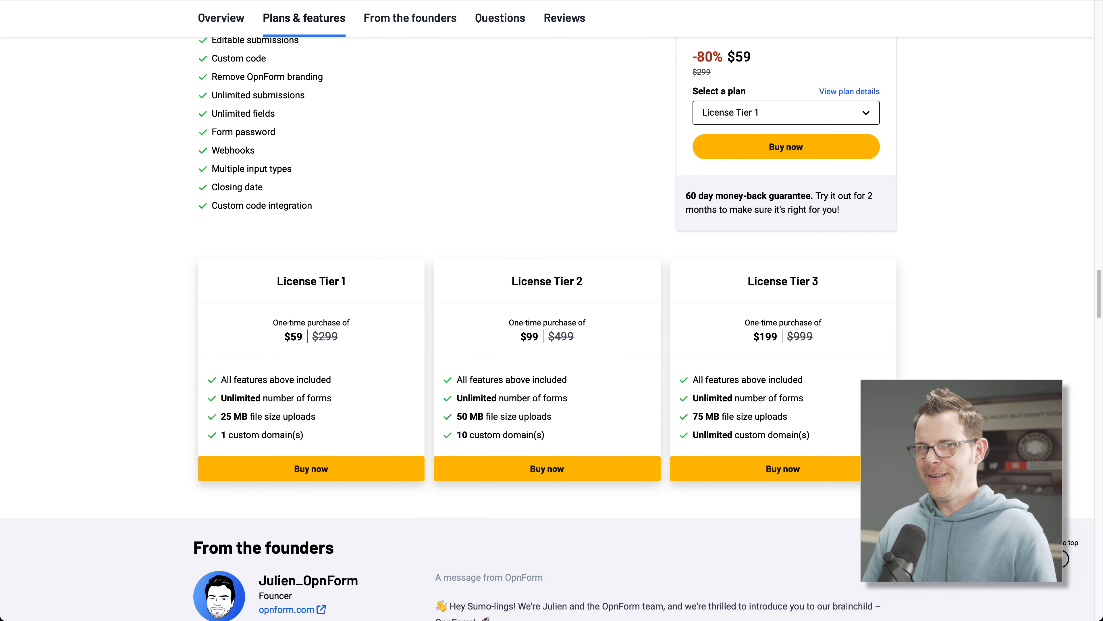
scroll(547, 310, "up", 5)
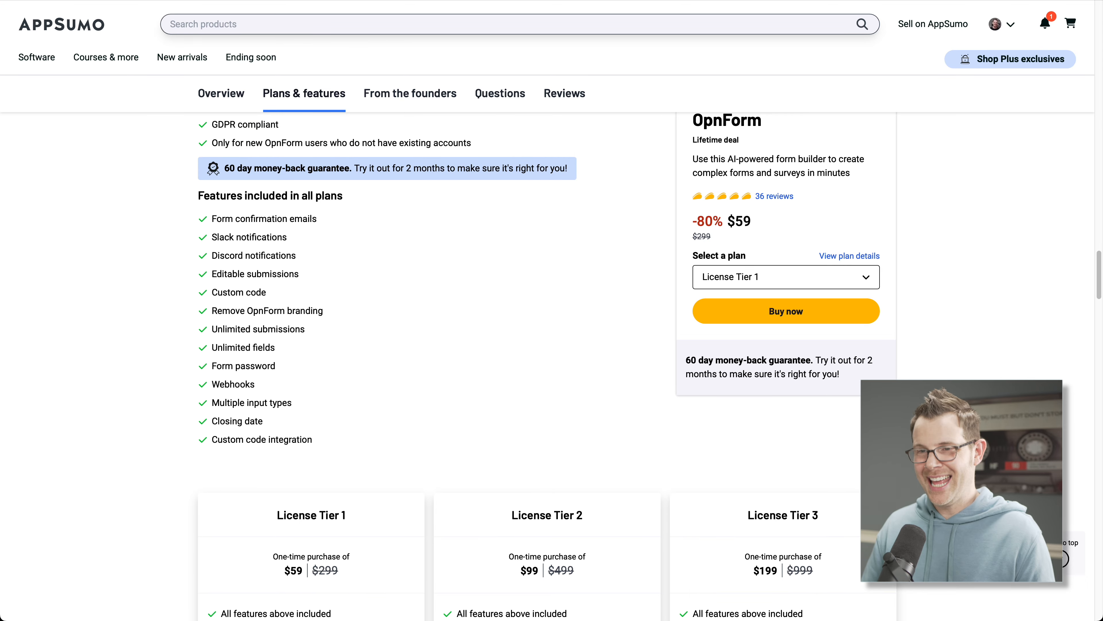
scroll(271, 327, "up", 1)
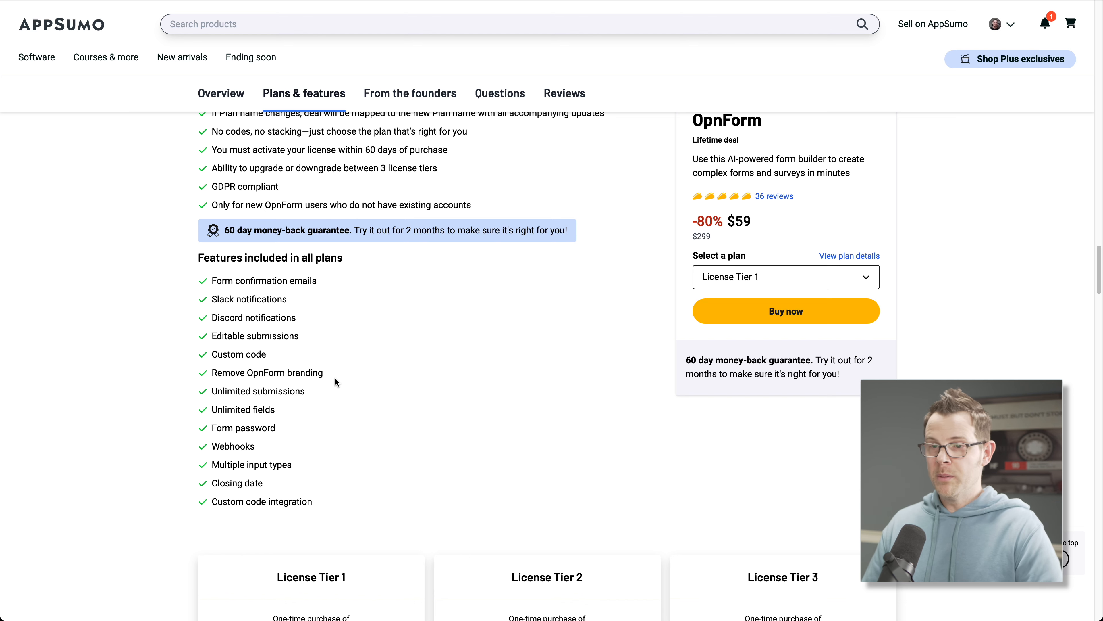
scroll(401, 387, "down", 3)
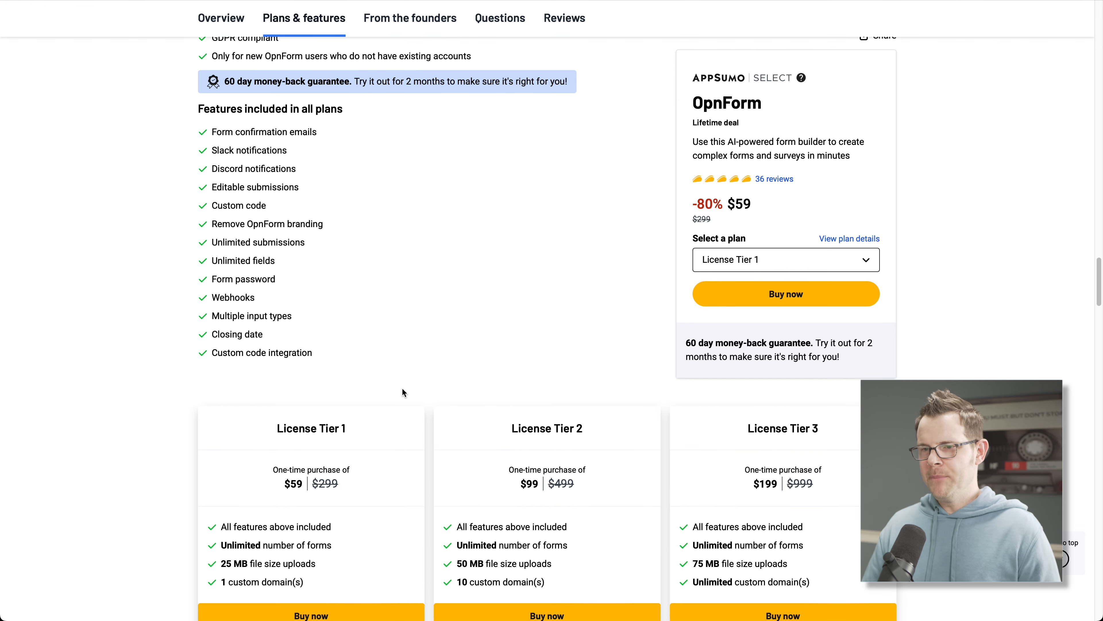
scroll(402, 391, "down", 4)
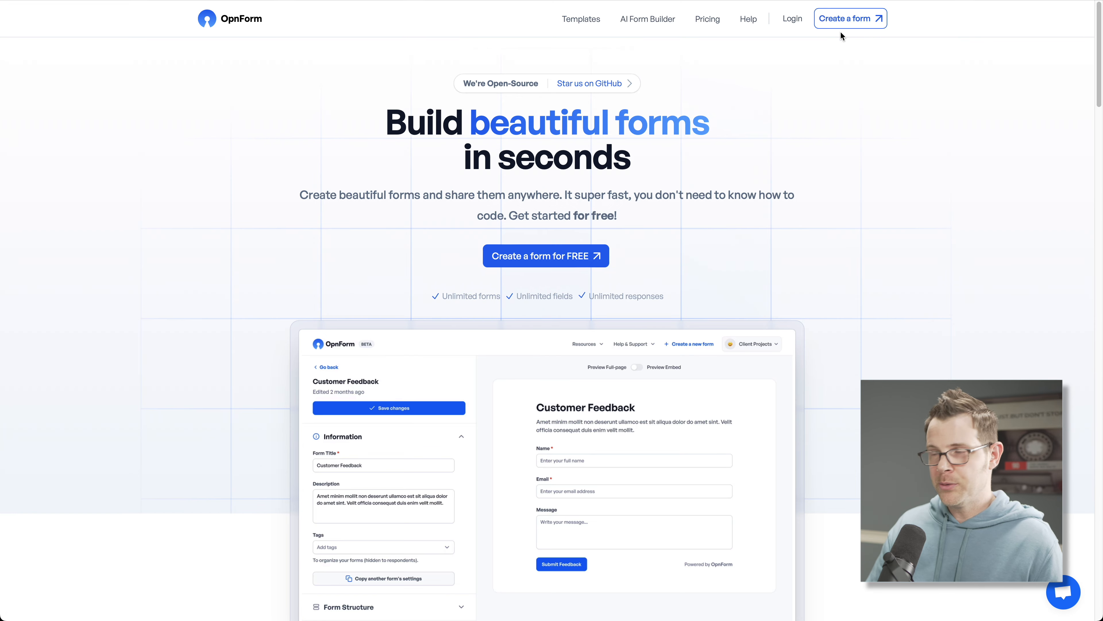
Create a form in OpnForm with the AI generator, describing a detailed website optimization lead form for requesting a free website audit.
left_click(855, 24)
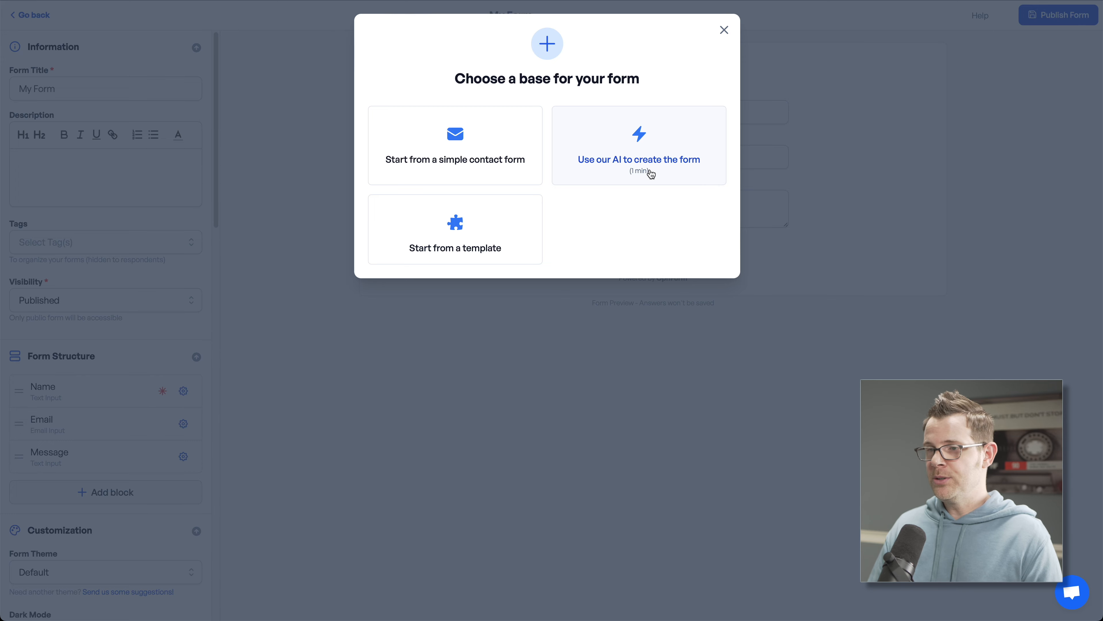
left_click(665, 172)
left_click(607, 129)
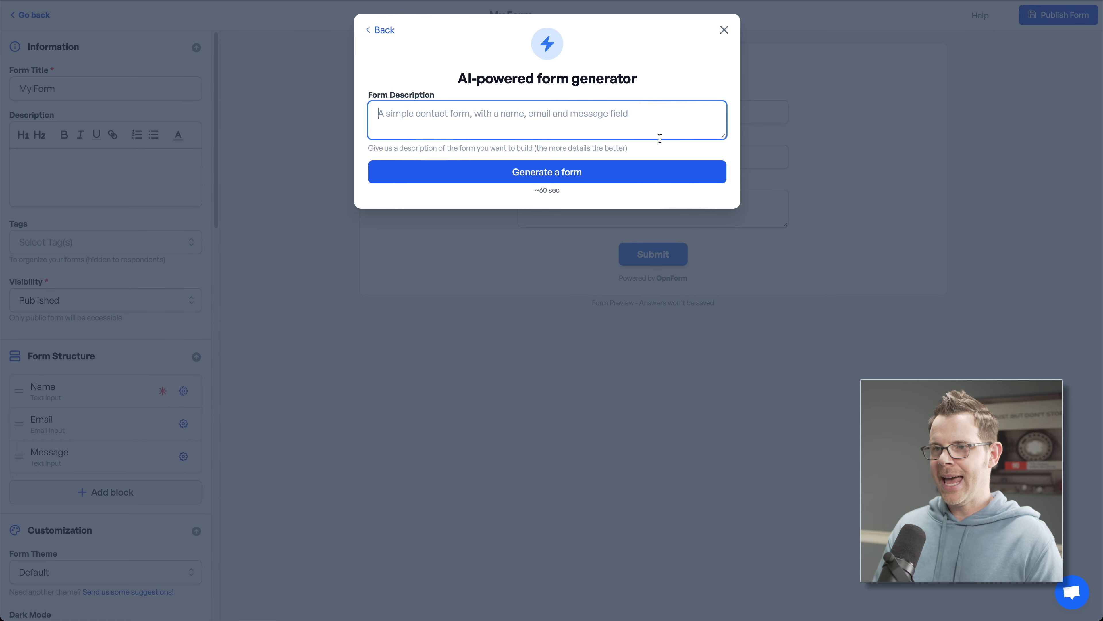
type("A detailed form to generate leads for my website optimization service. The form will allow people request a free website audit.")
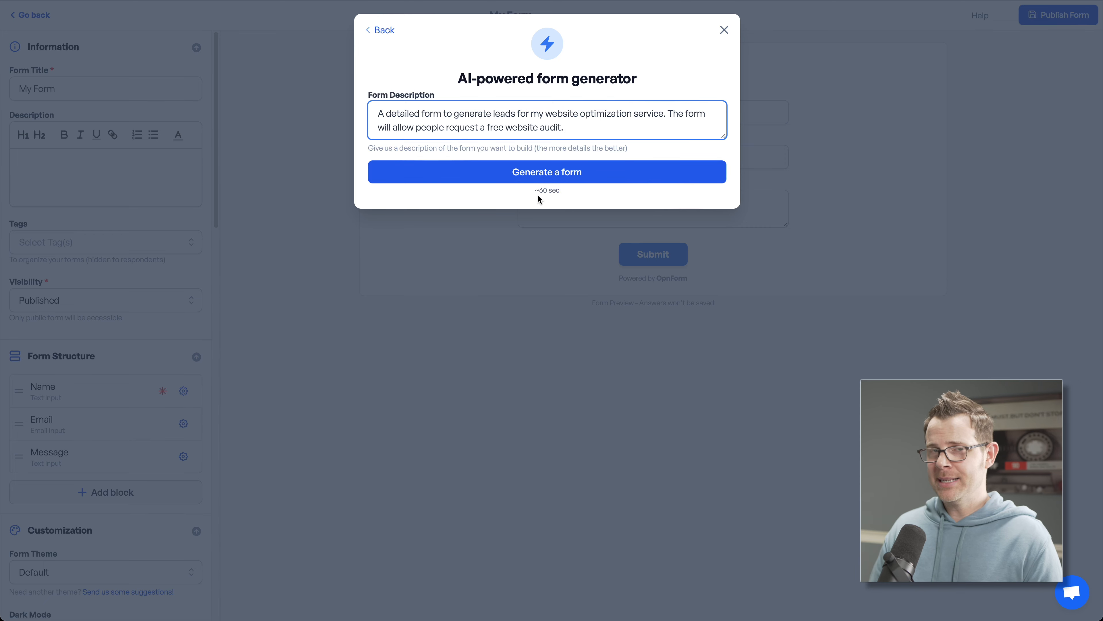
left_click(580, 181)
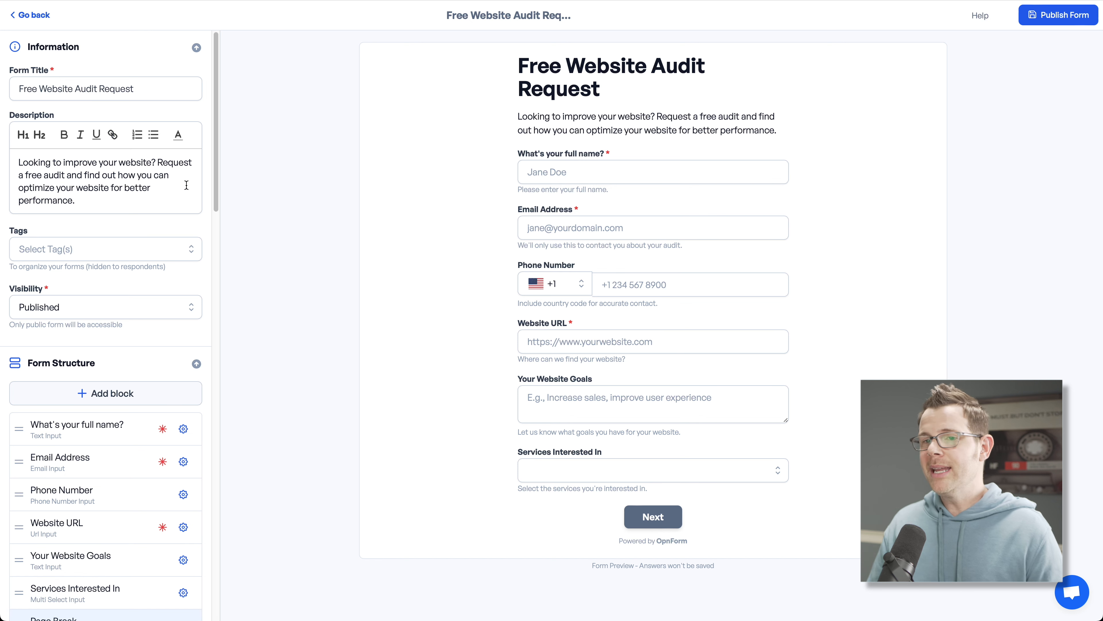
Try making the Phone Number field required and turn the requirement off again.
mouse_move(511, 162)
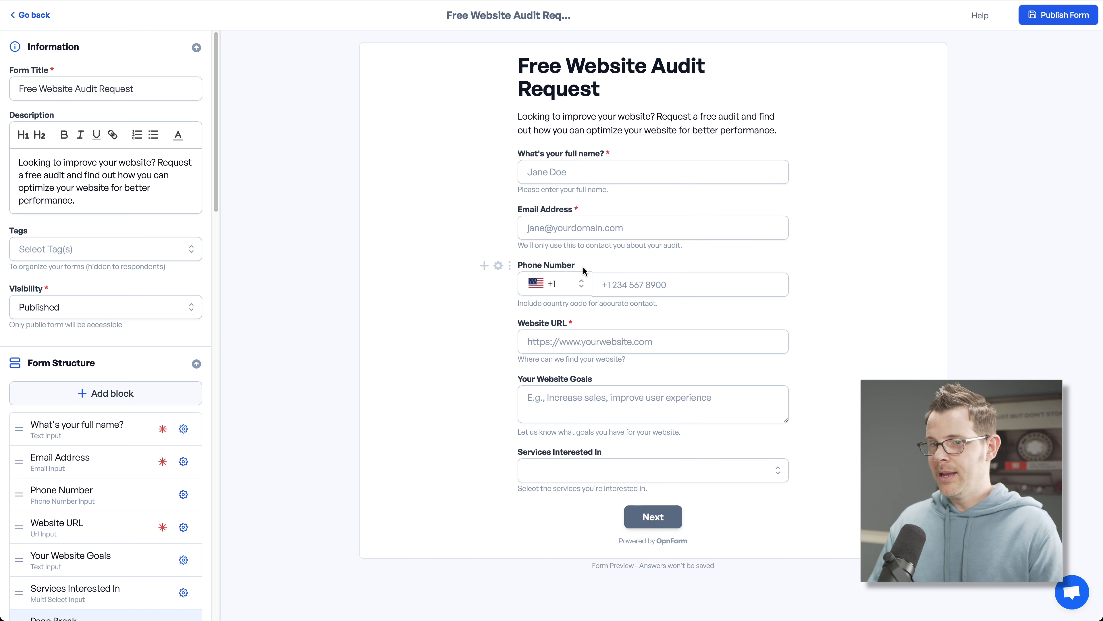
mouse_move(160, 495)
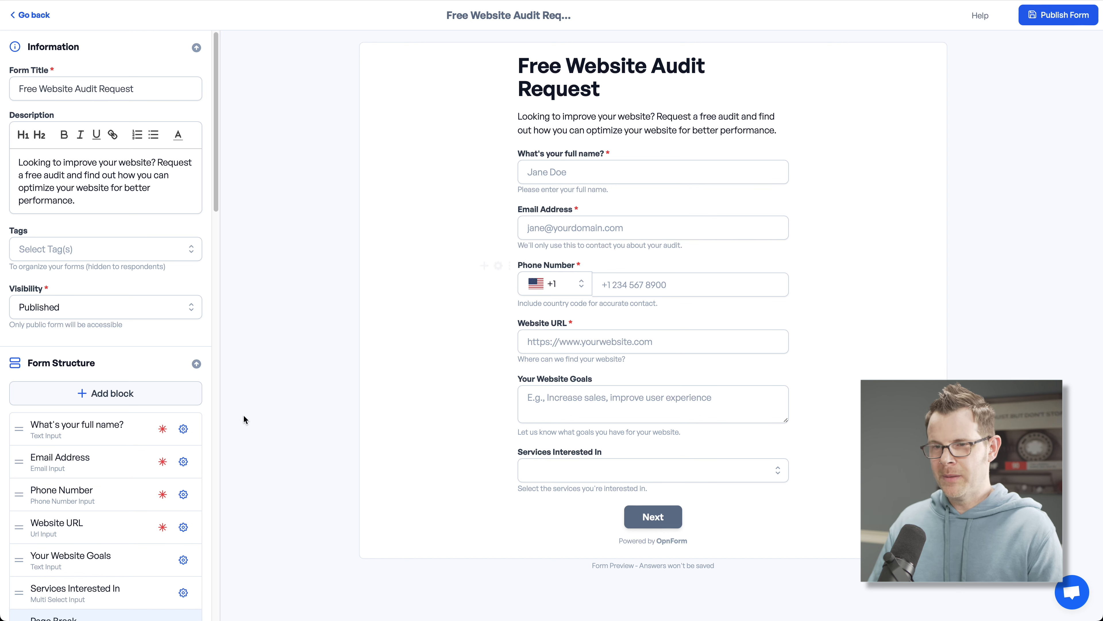
left_click(163, 494)
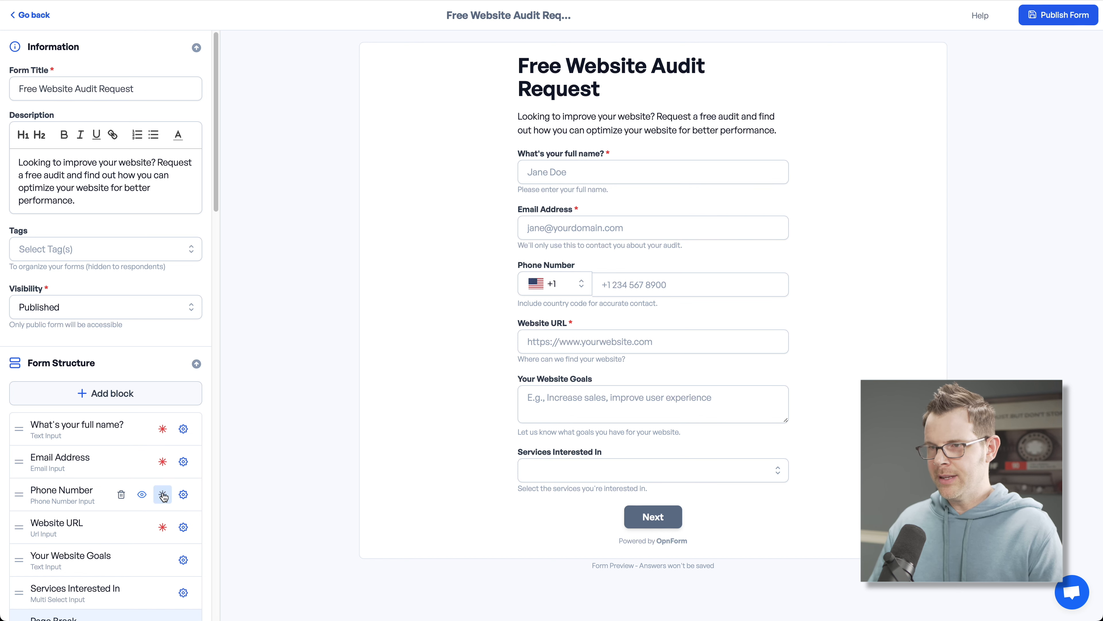
Look through the country codes offered in the Phone Number field of the form preview, then close the list.
left_click(567, 286)
scroll(585, 356, "down", 5)
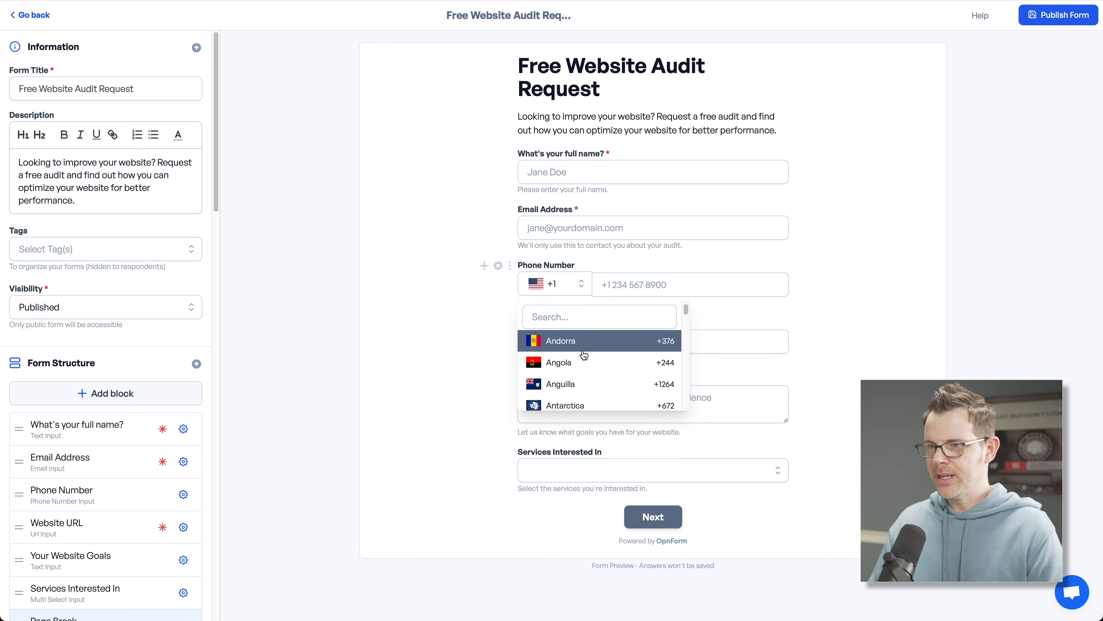
scroll(584, 370, "down", 3)
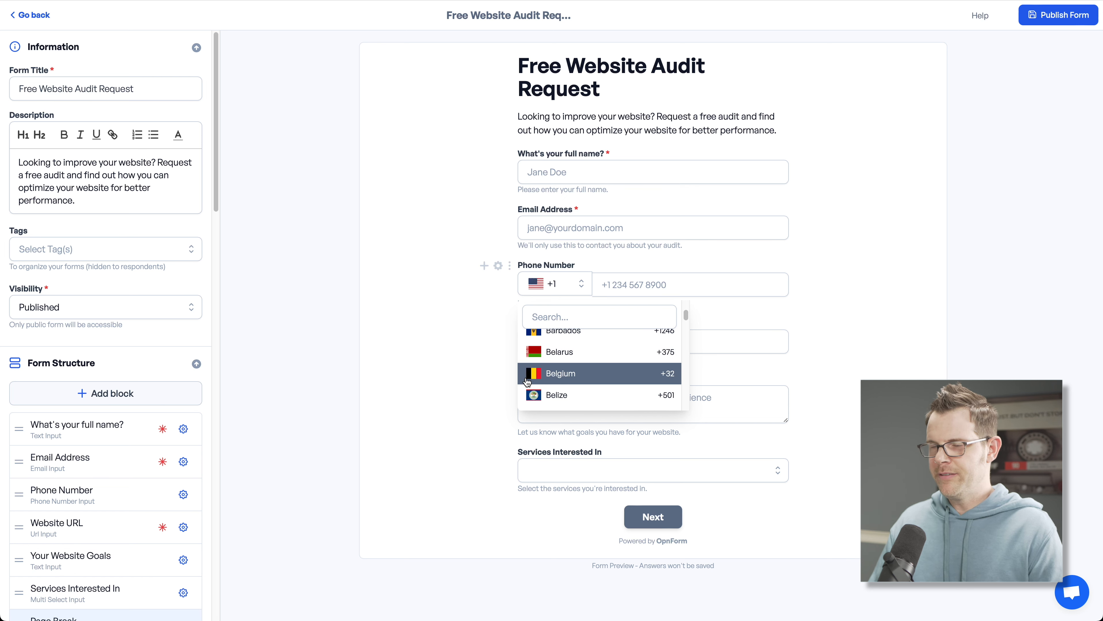
left_click(437, 333)
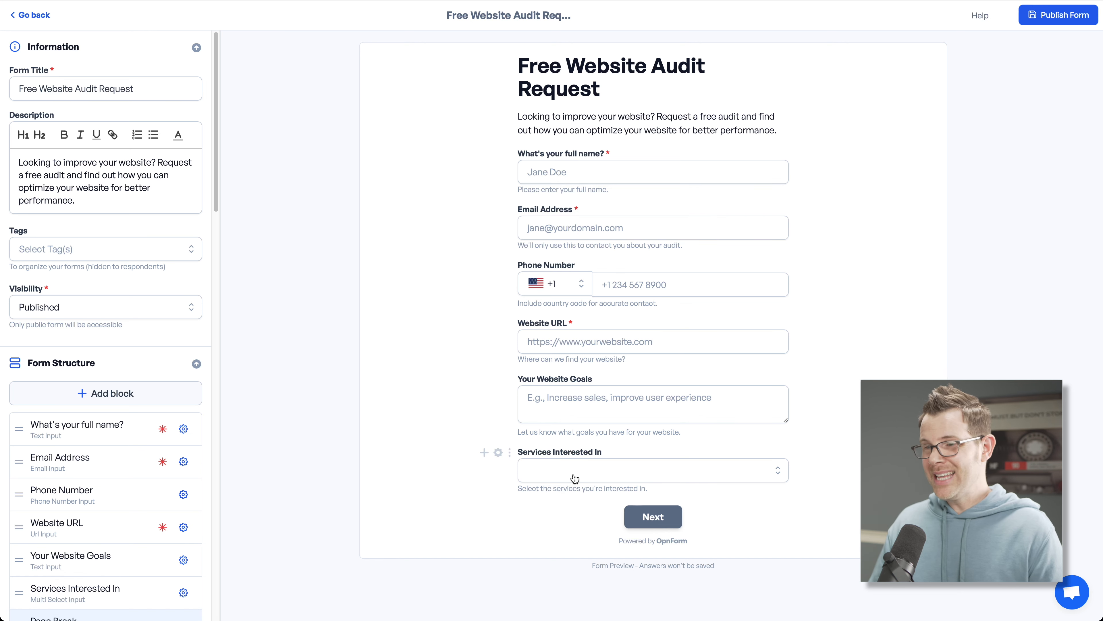
In the preview's Services Interested In field, select SEO Optimization, Page Speed Improvement and Content Review.
left_click(716, 472)
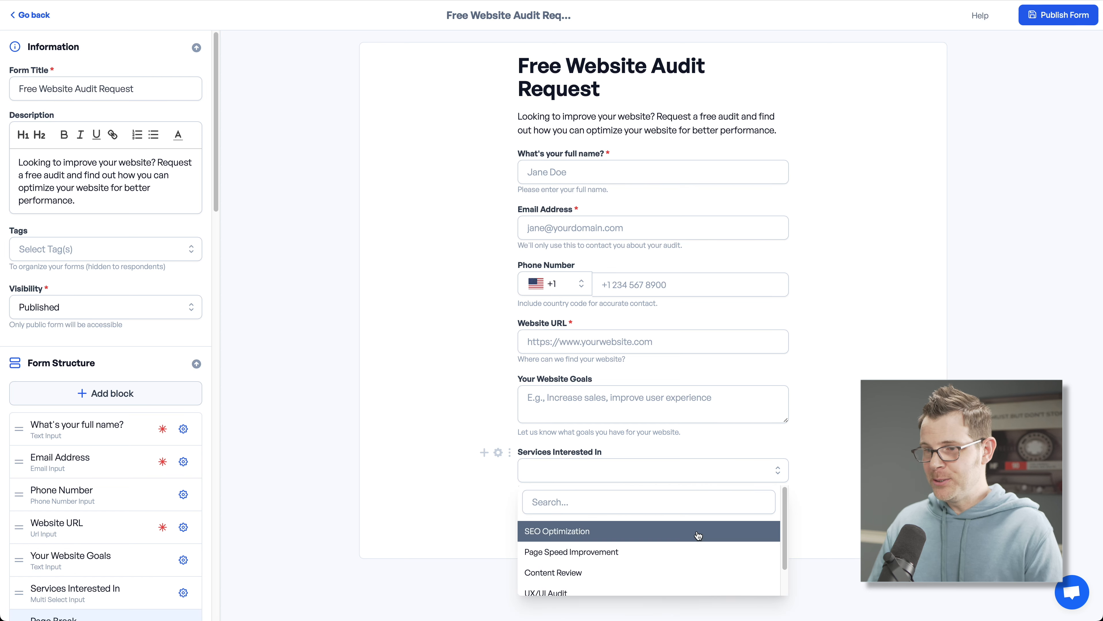
scroll(699, 537, "down", 1)
scroll(708, 542, "up", 1)
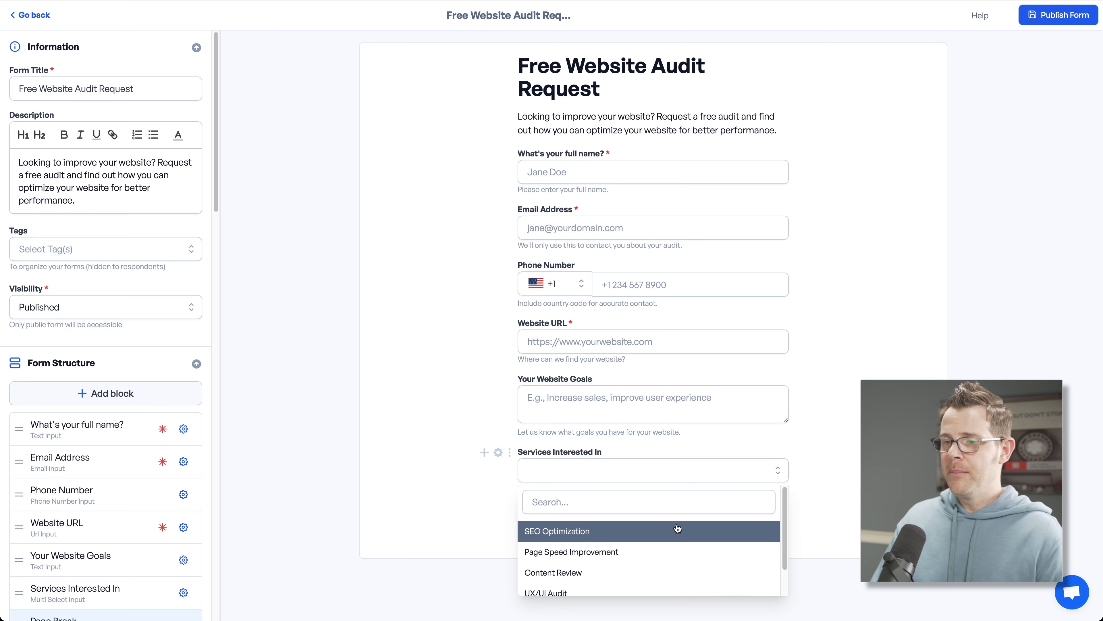
scroll(683, 528, "down", 1)
scroll(683, 528, "down", 1)
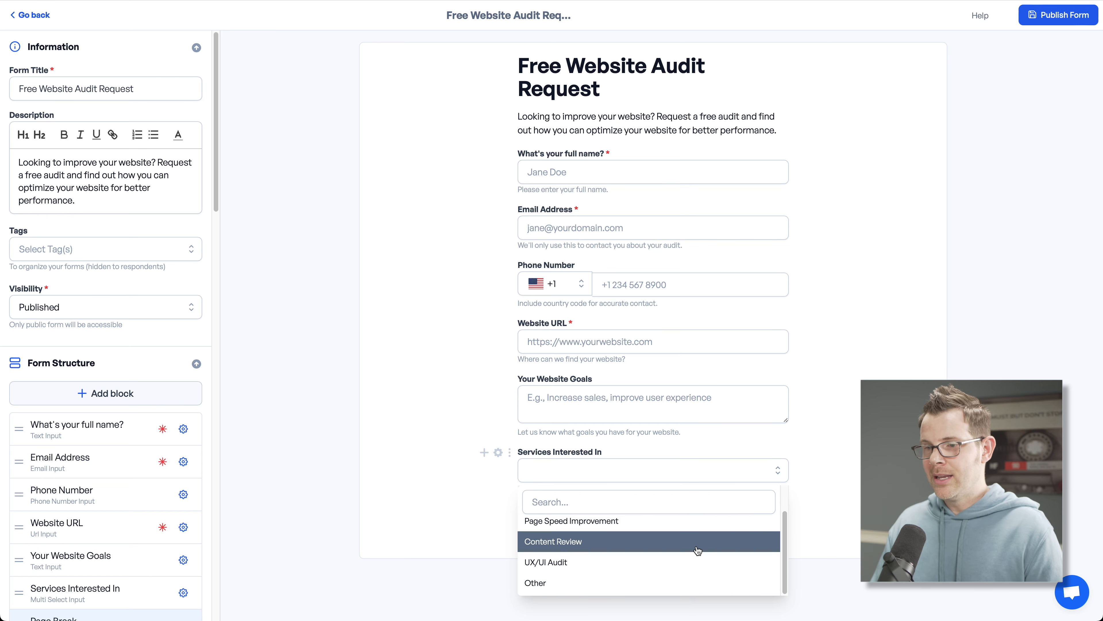
scroll(686, 553, "up", 2)
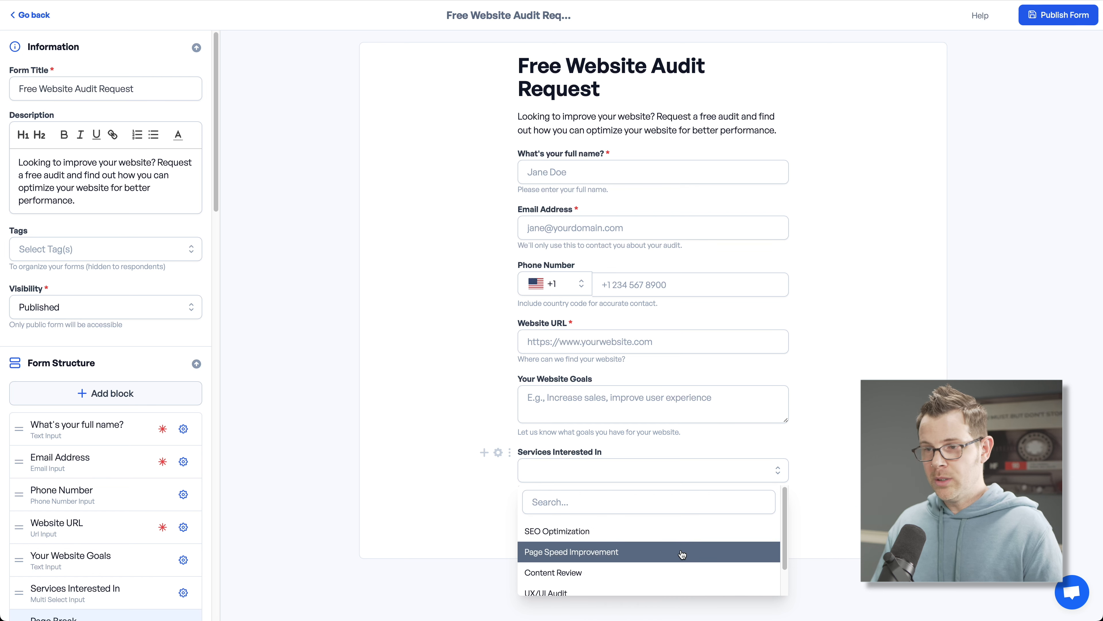
left_click(645, 532)
left_click(655, 555)
scroll(658, 559, "down", 1)
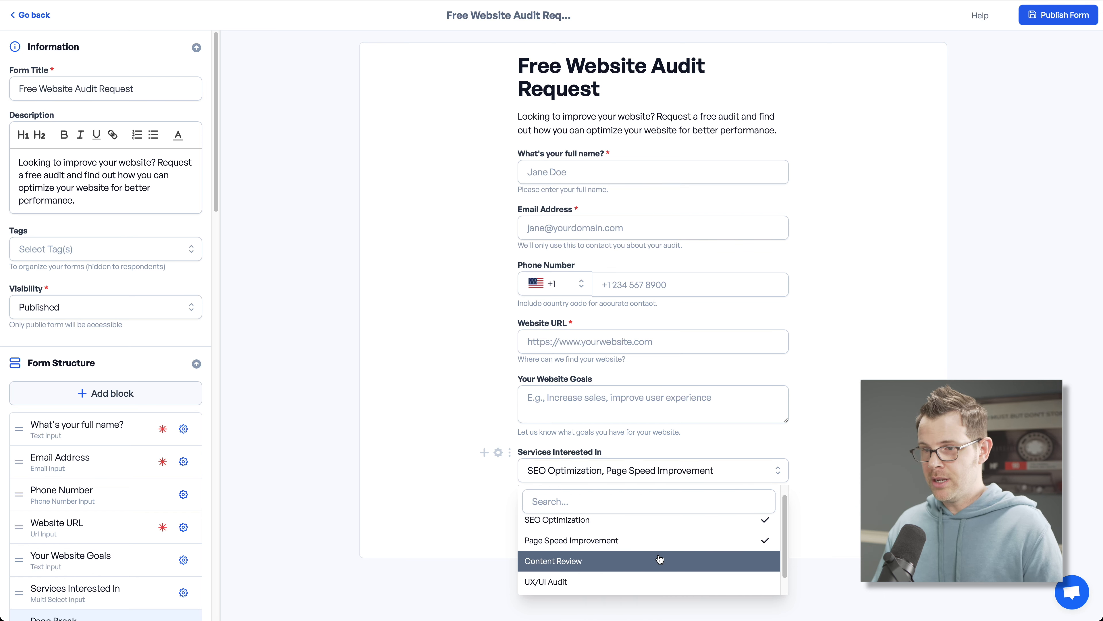
left_click(656, 549)
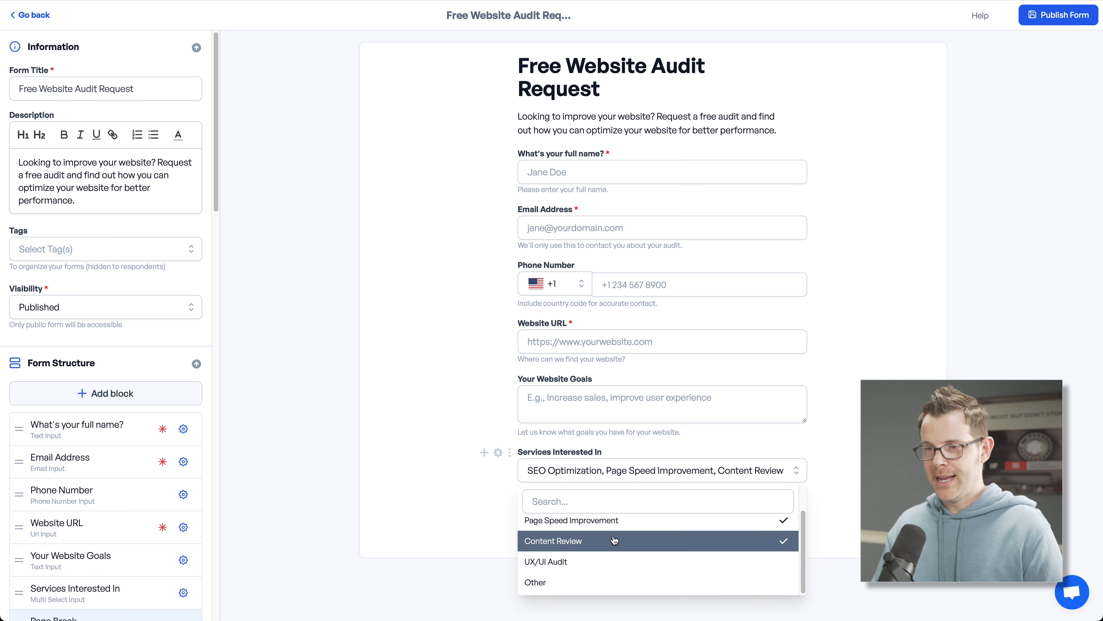
left_click(869, 513)
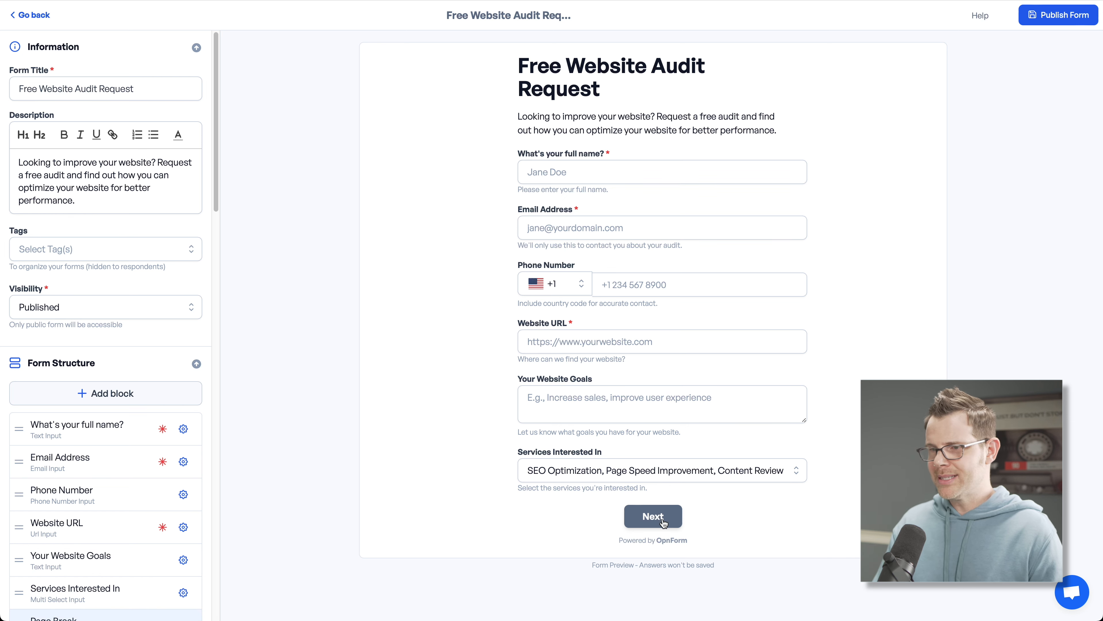
Advance the form preview to its second page and complete the "I am human" captcha check.
left_click(653, 516)
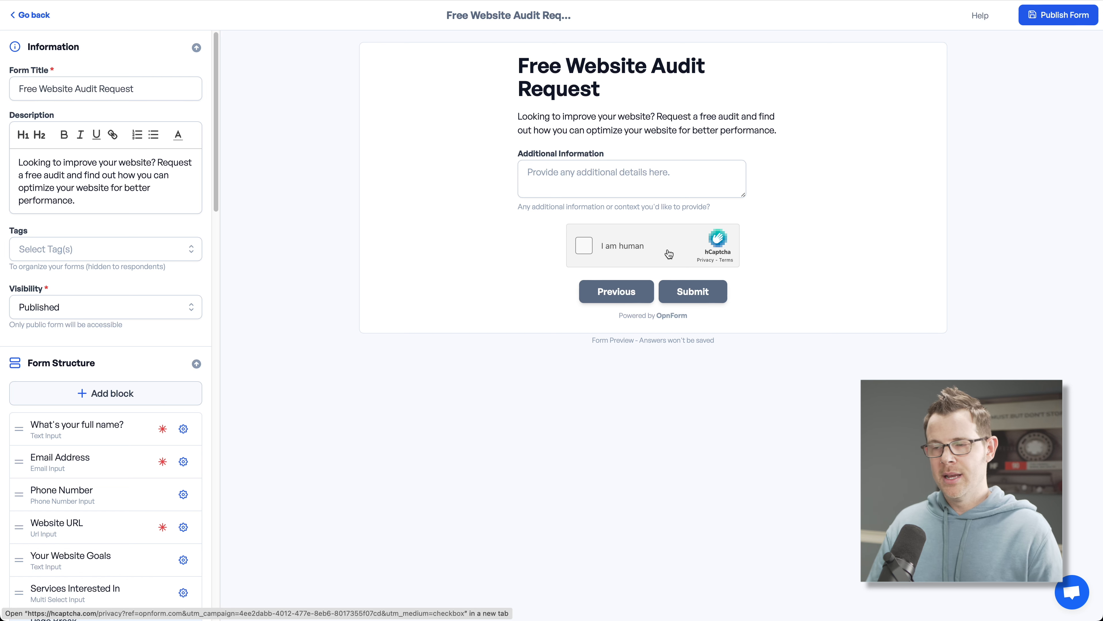
left_click(584, 245)
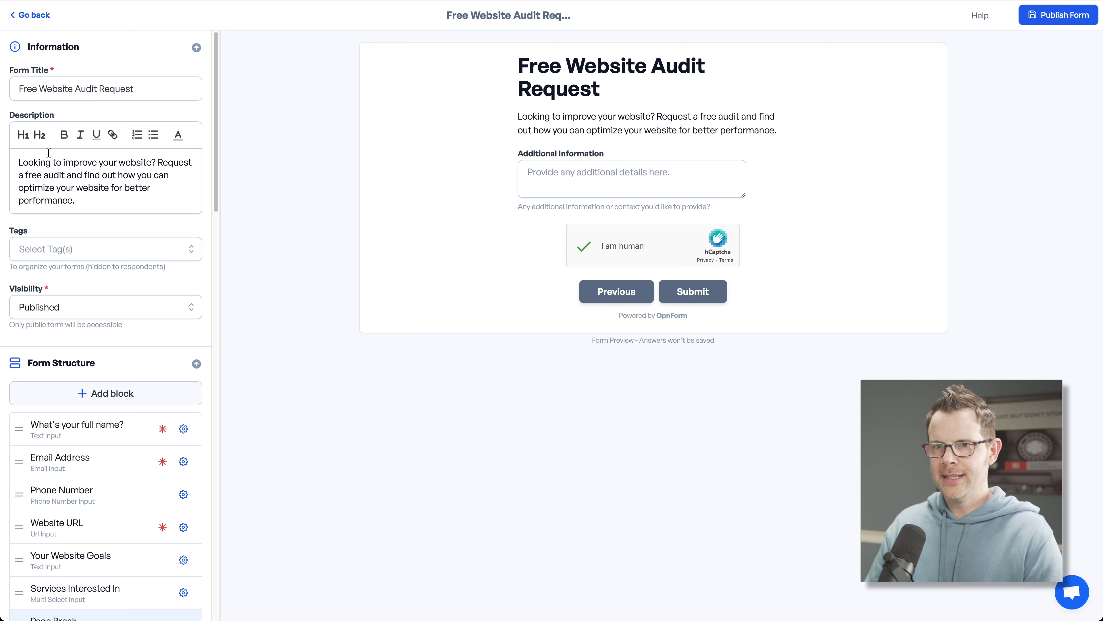
Remove the word "Free" from the form title and enter it again.
left_click(153, 89)
double_click(26, 88)
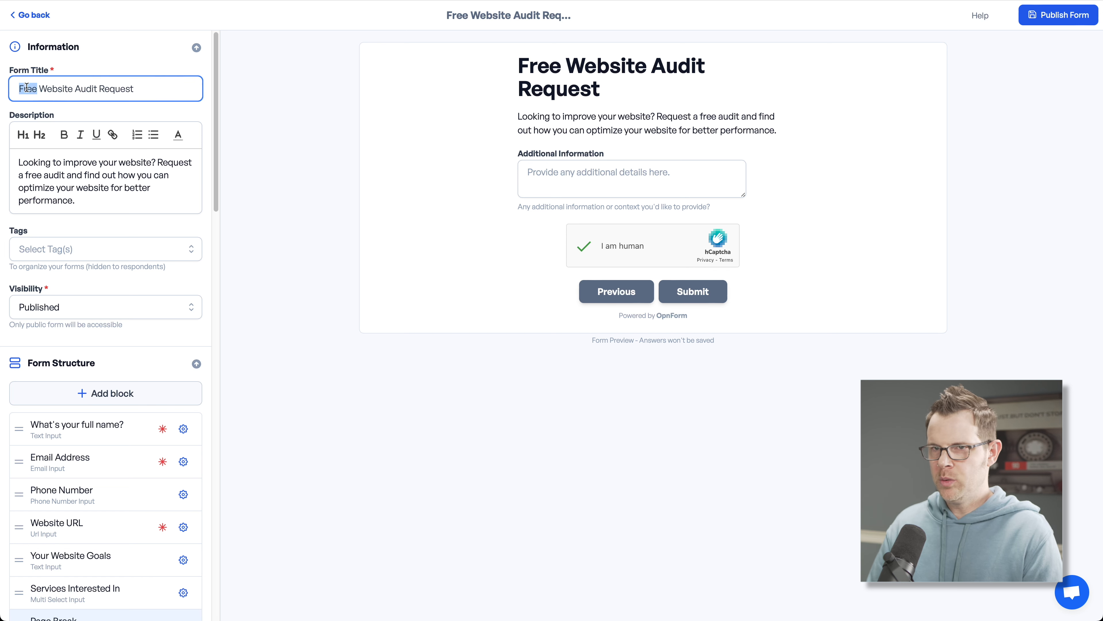
key("BackSpace")
key("Delete")
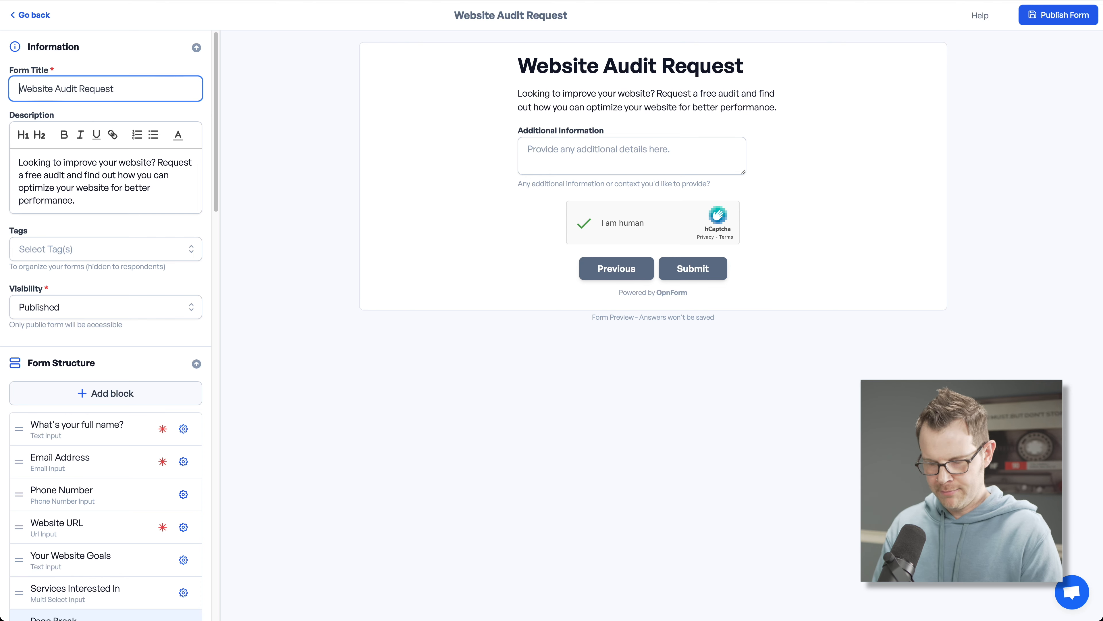
type("Free")
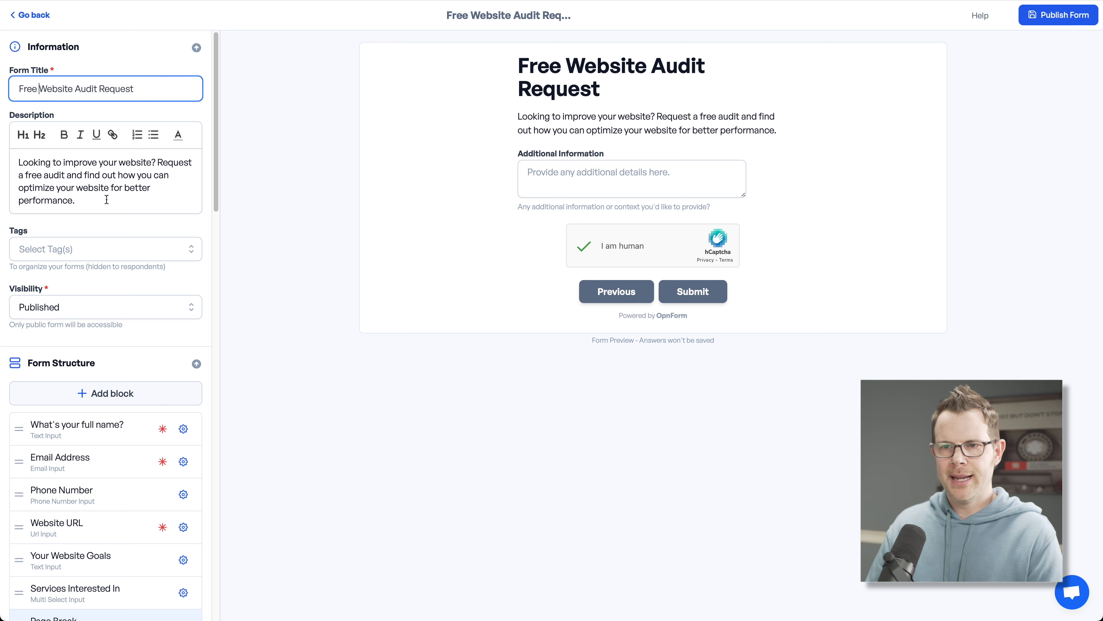
Try deleting the text after "Looking to improve your website?" in the form description, and undo the deletion.
left_click_drag(106, 199, 161, 157)
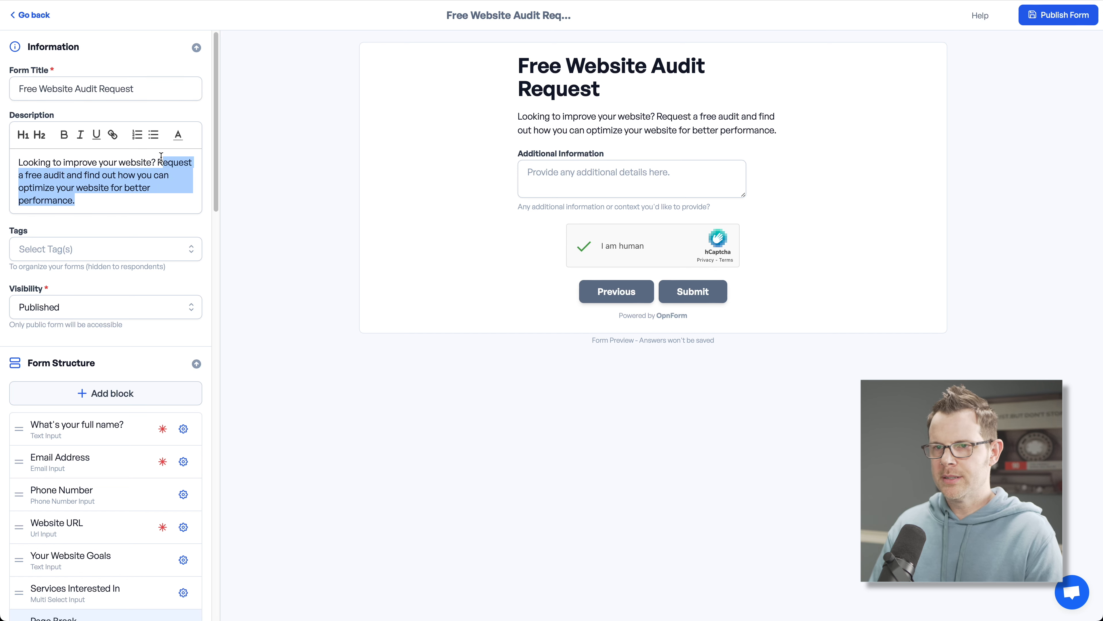
key("BackSpace")
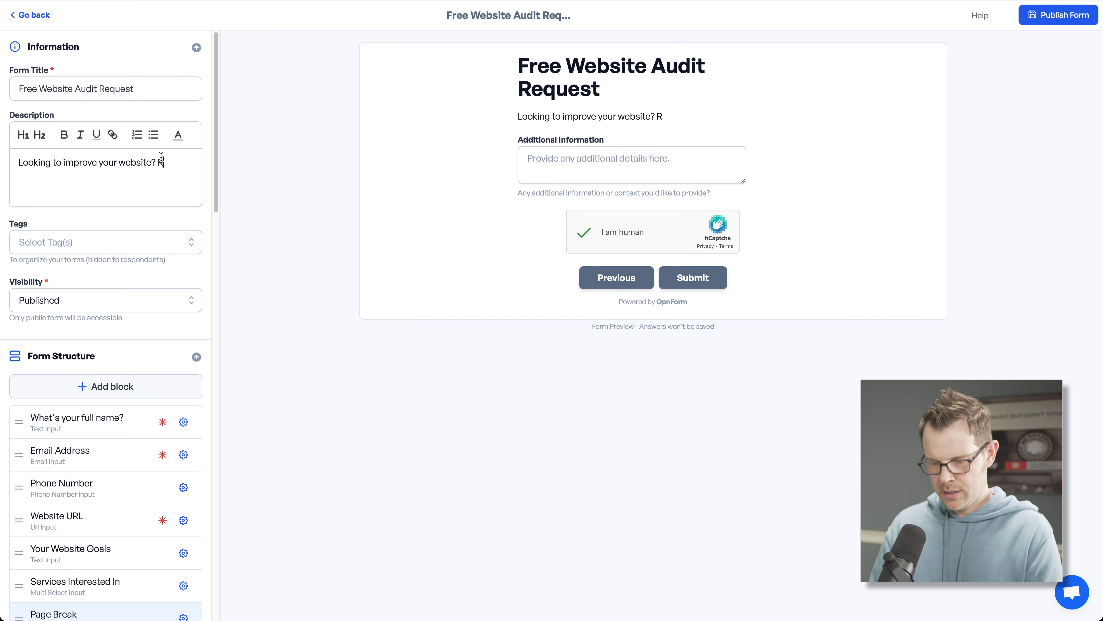
key("ctrl+z")
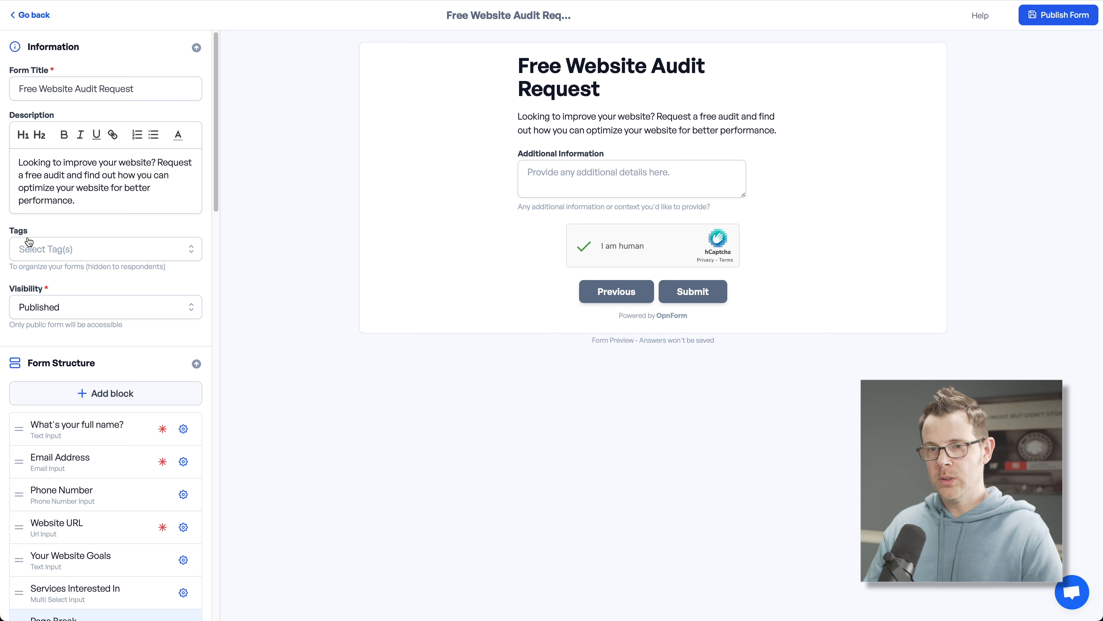
Create the tag "Lead Gen" and assign it to the form.
left_click(70, 255)
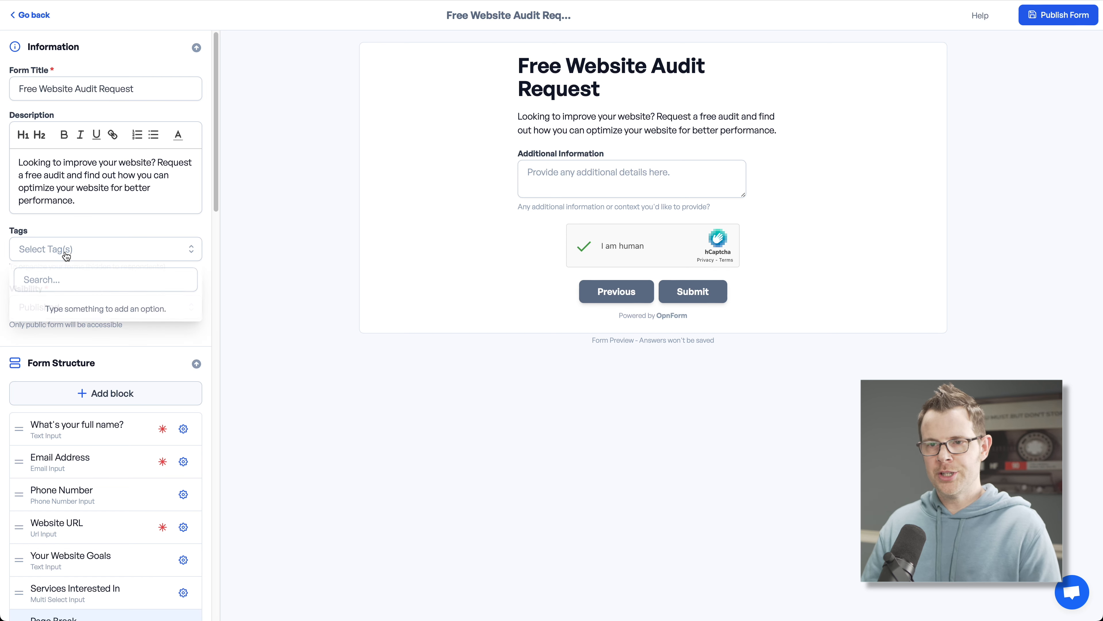
left_click(65, 281)
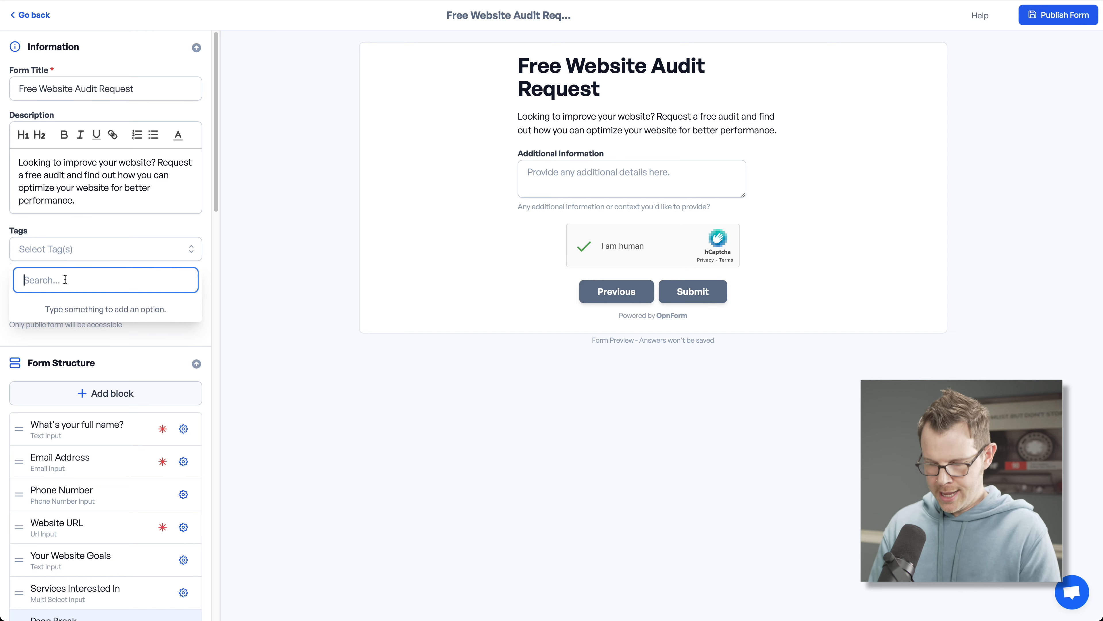
type("Lead Gen")
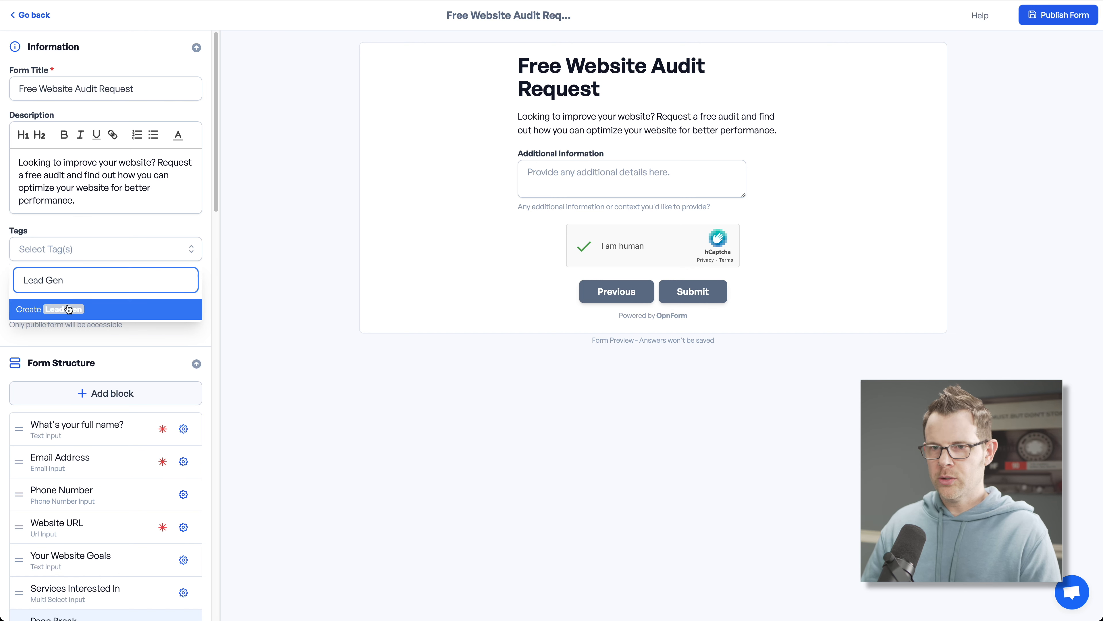
left_click(68, 309)
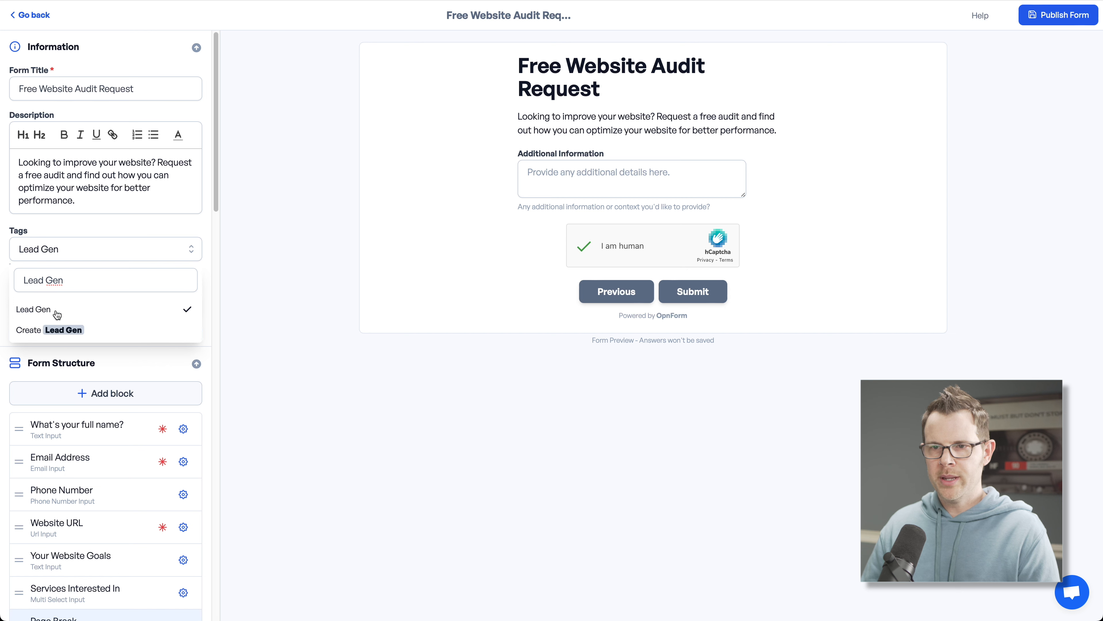
left_click(135, 221)
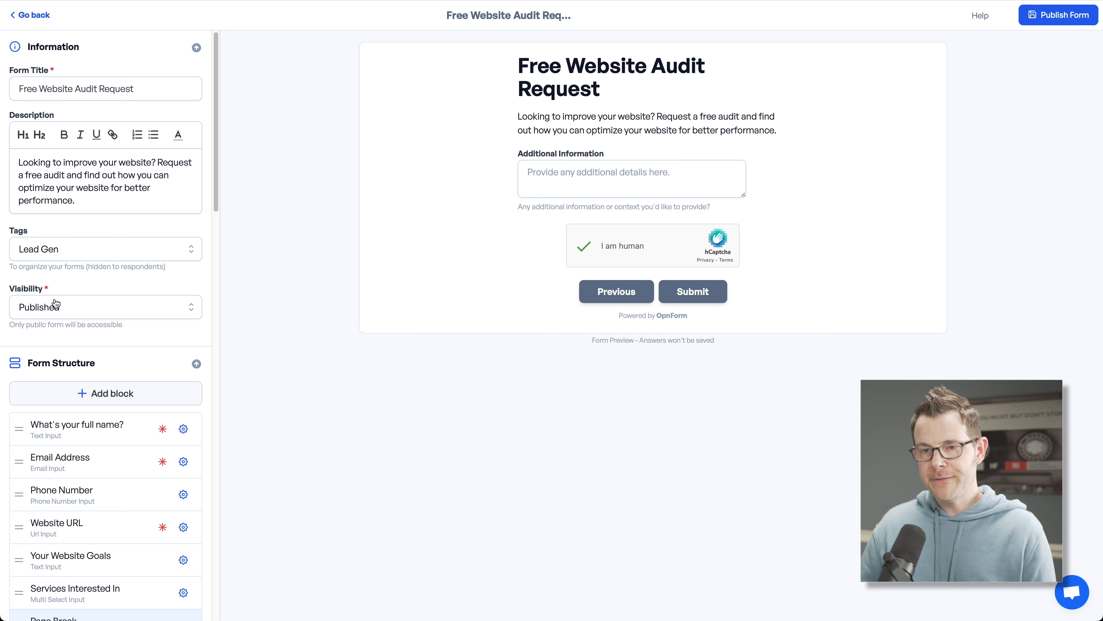
Look through the available visibility options for the form.
left_click(69, 310)
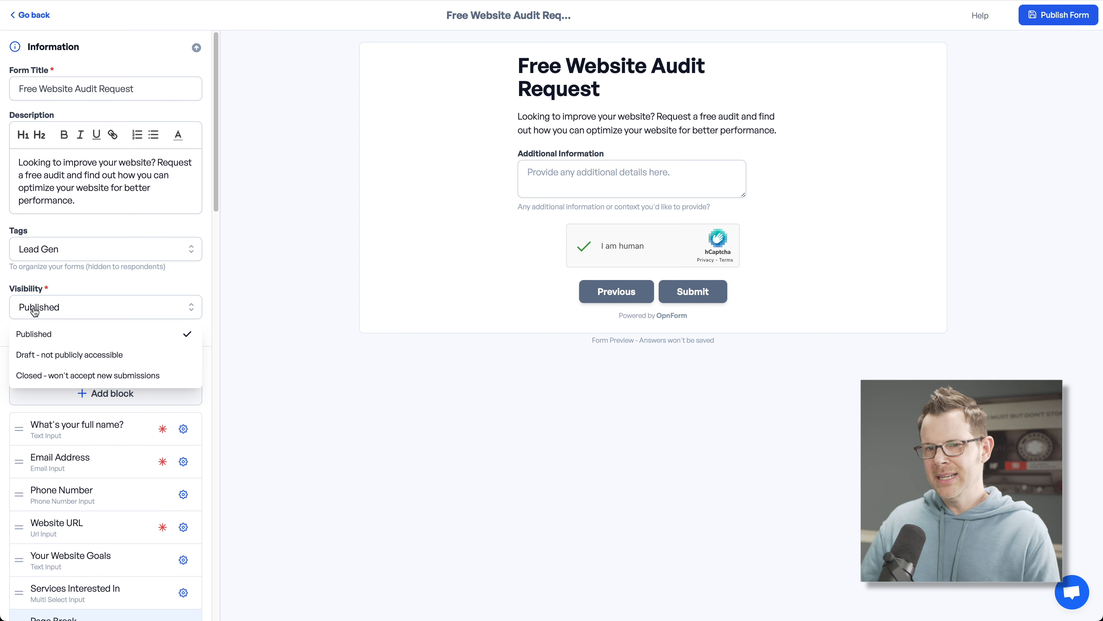
left_click(34, 291)
Return the preview to its first page and move the Page Break block directly after Website URL.
scroll(64, 138, "down", 4)
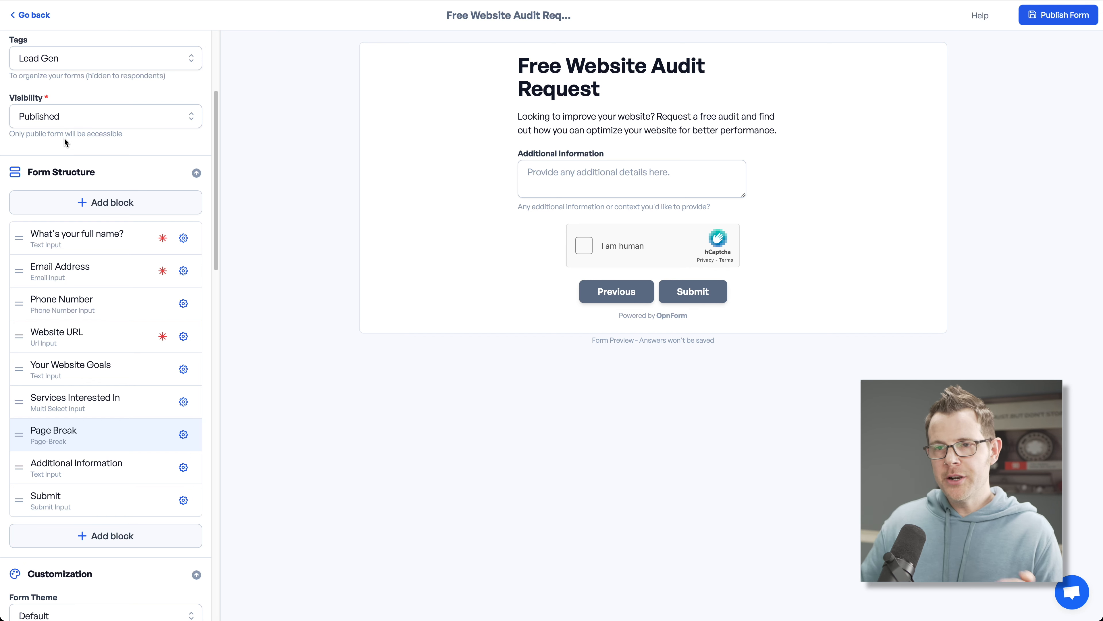
scroll(83, 284, "down", 1)
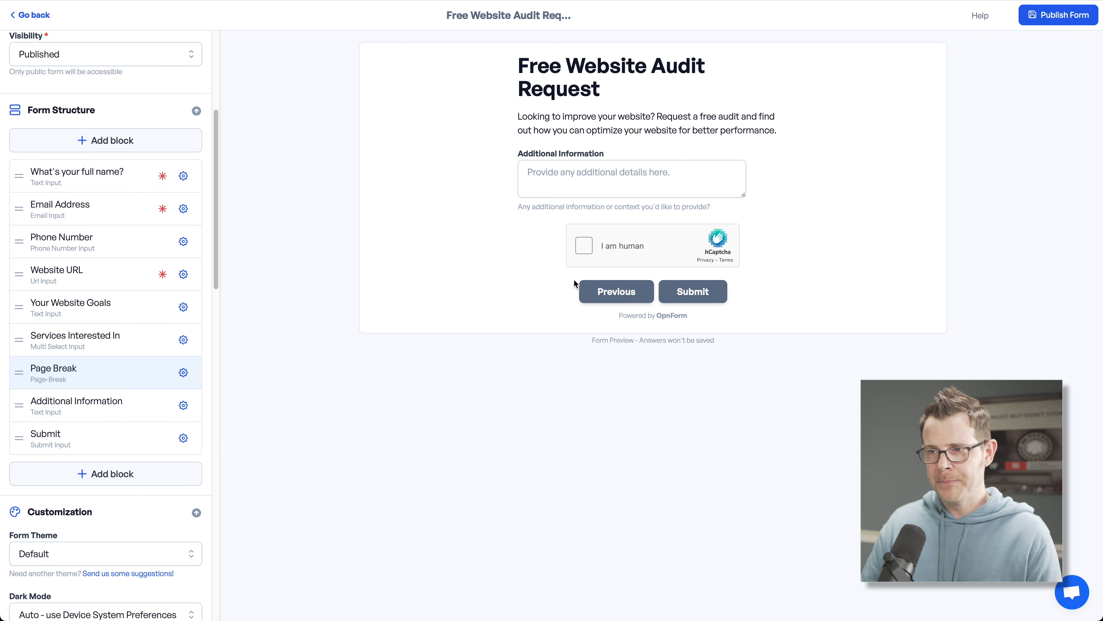
left_click(611, 292)
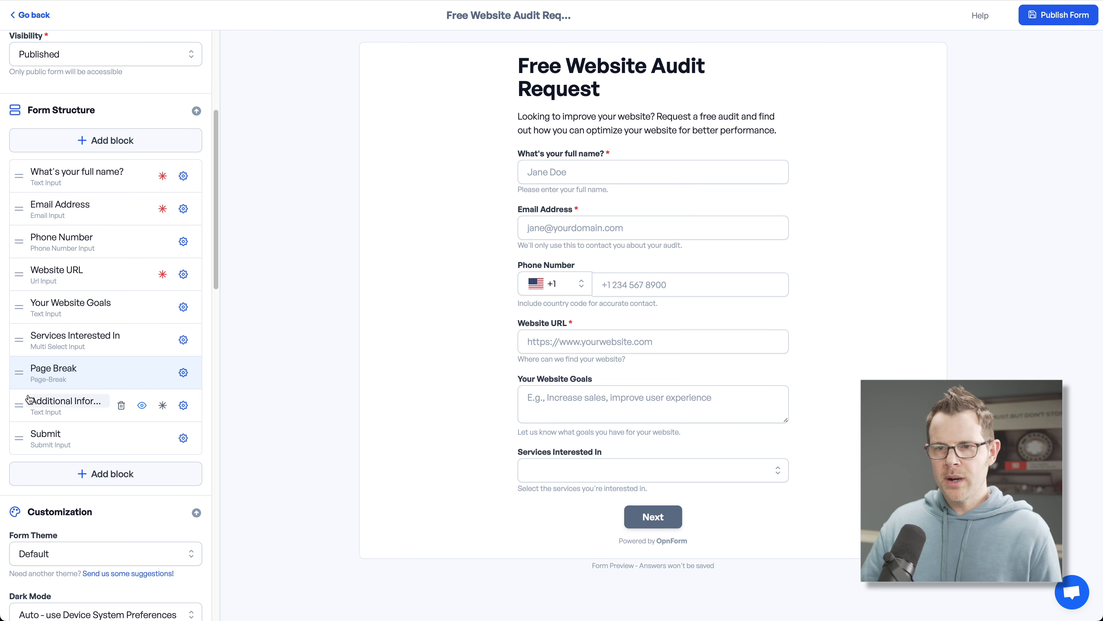
left_click_drag(23, 375, 24, 310)
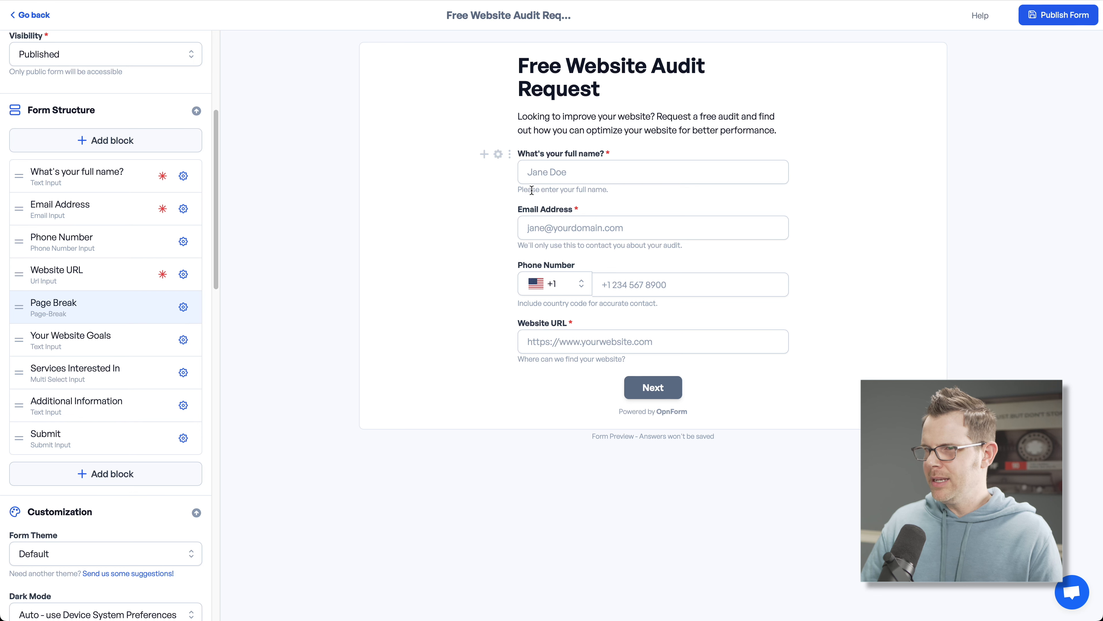
Rename the "What's your full name?" field to "Full Name" and delete its help text.
left_click(498, 155)
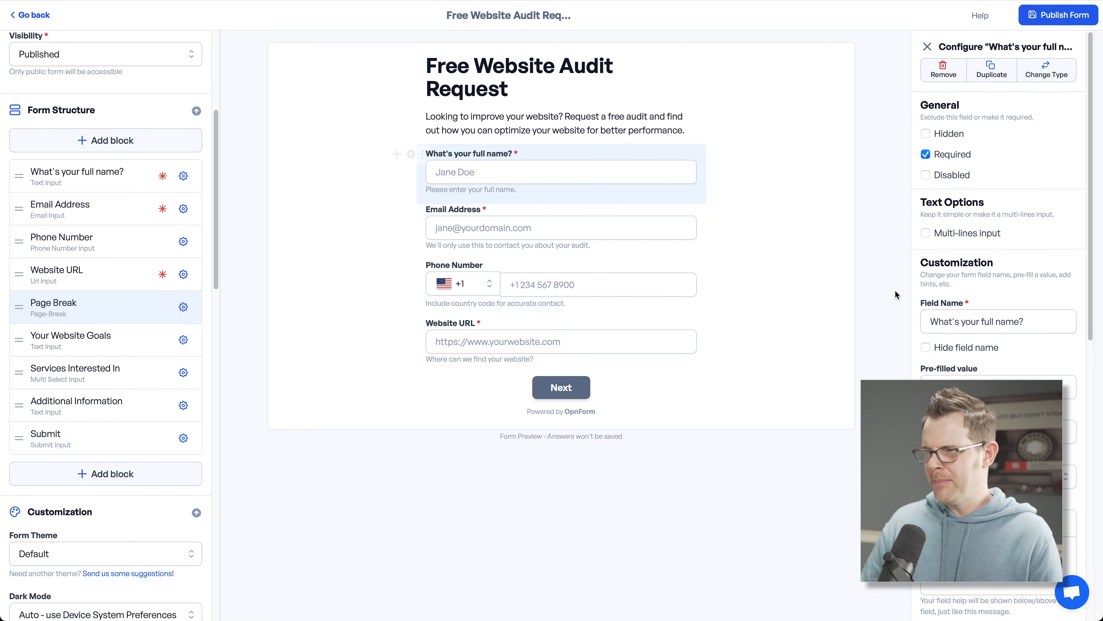
left_click_drag(984, 322, 908, 315)
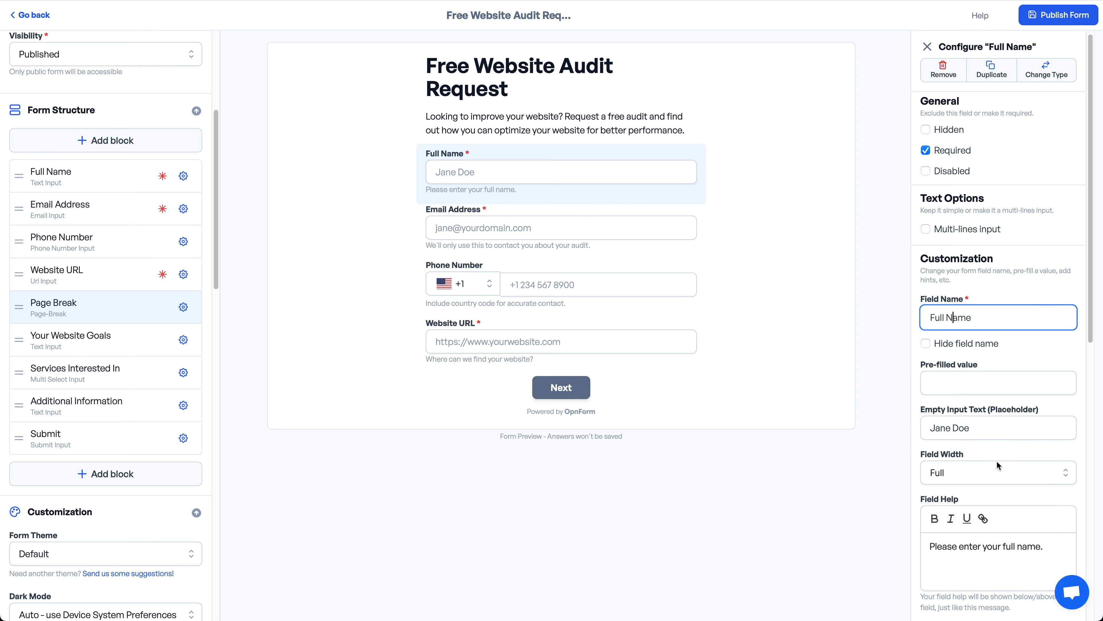
scroll(998, 464, "down", 1)
double_click(976, 525)
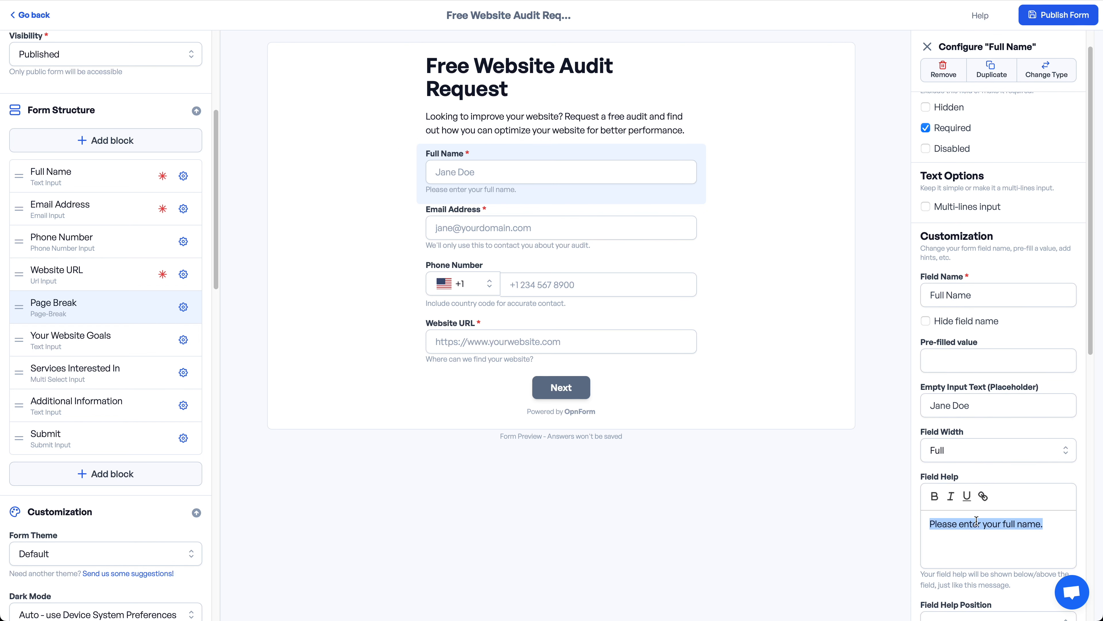
key("BackSpace")
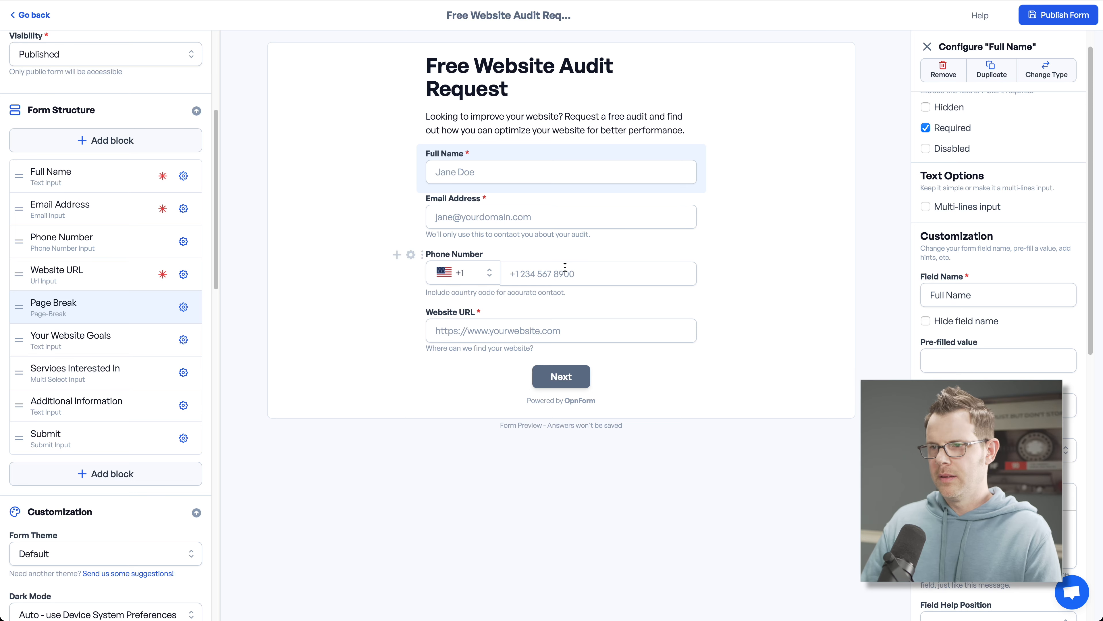
On the form's second page, rename the Your Website Goals field to "Your Website Goals & Additional Info".
left_click(570, 386)
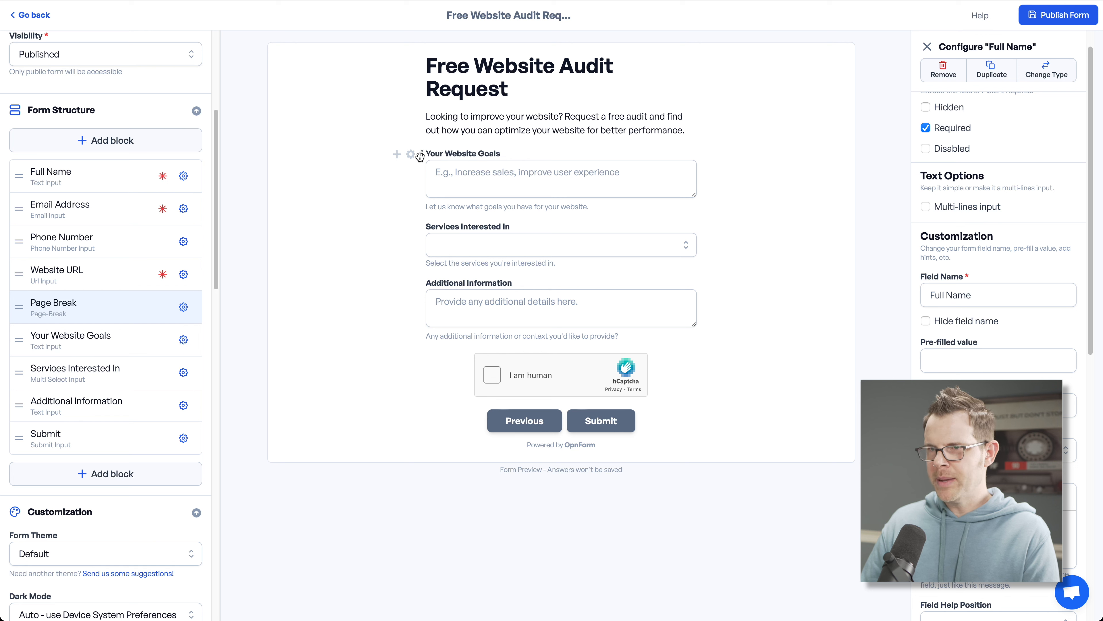
left_click(411, 154)
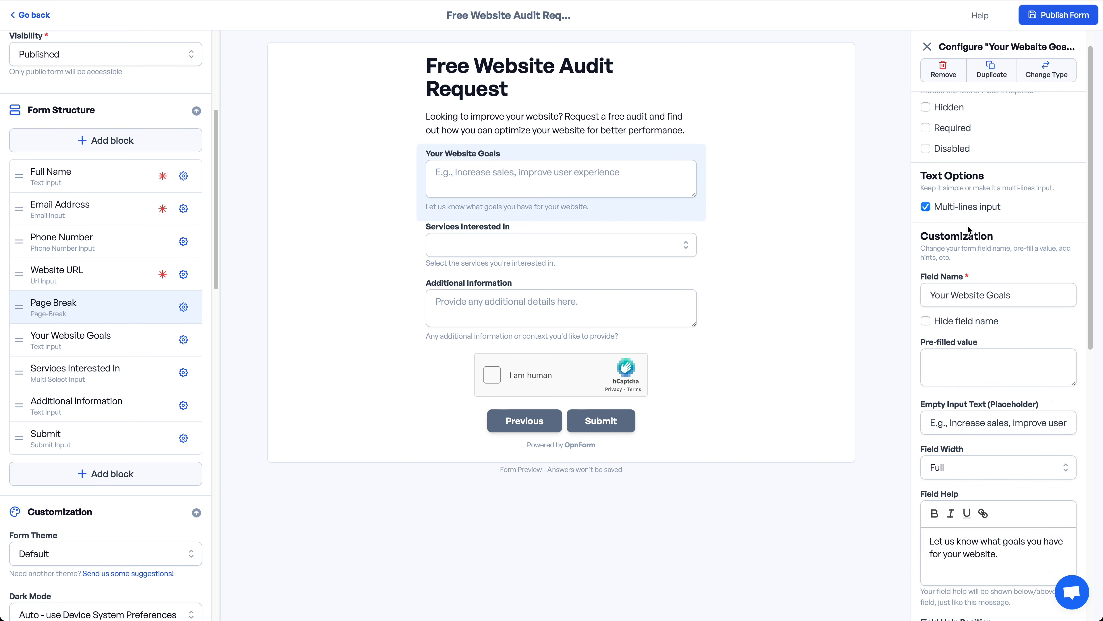
left_click(1039, 318)
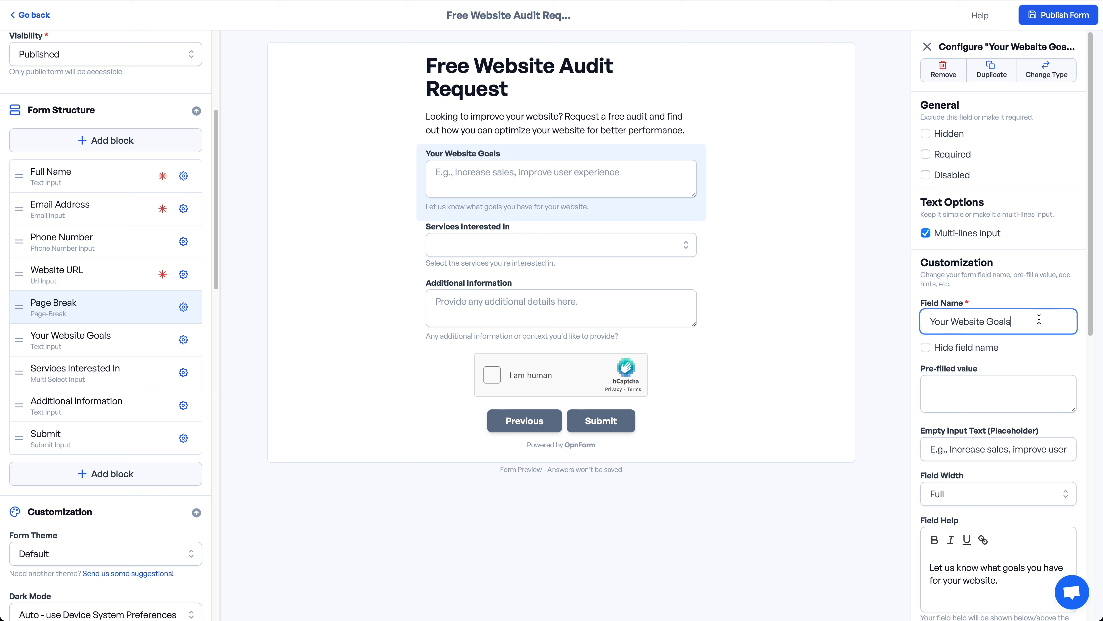
type("& Additional Info")
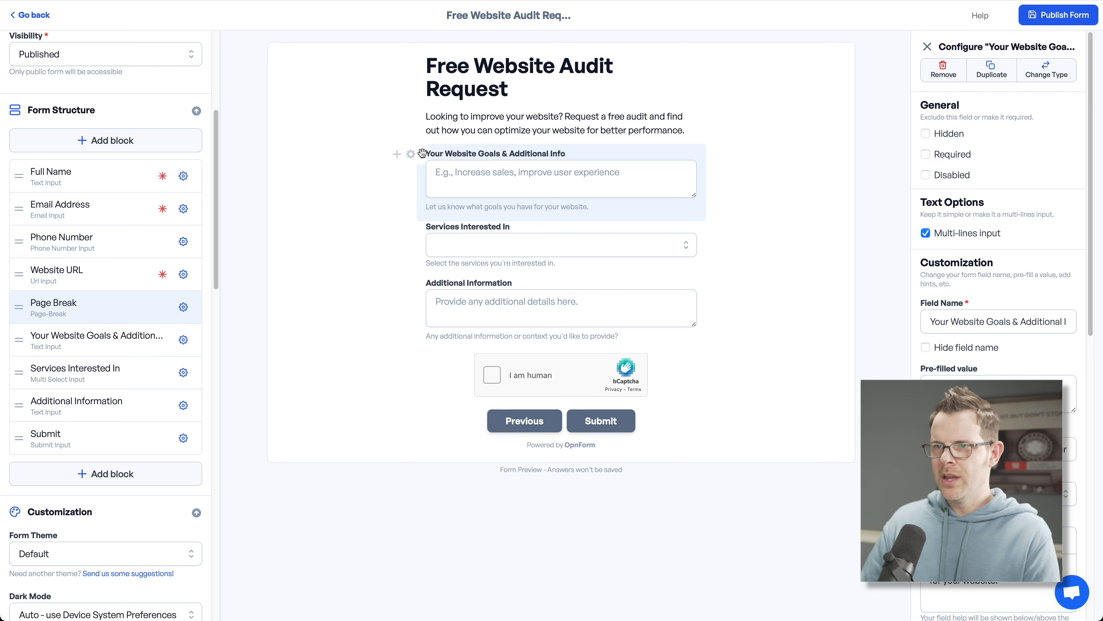
Move the Your Website Goals & Additional Info field below Additional Information, and remove the Additional Information field.
left_click_drag(422, 154, 431, 300)
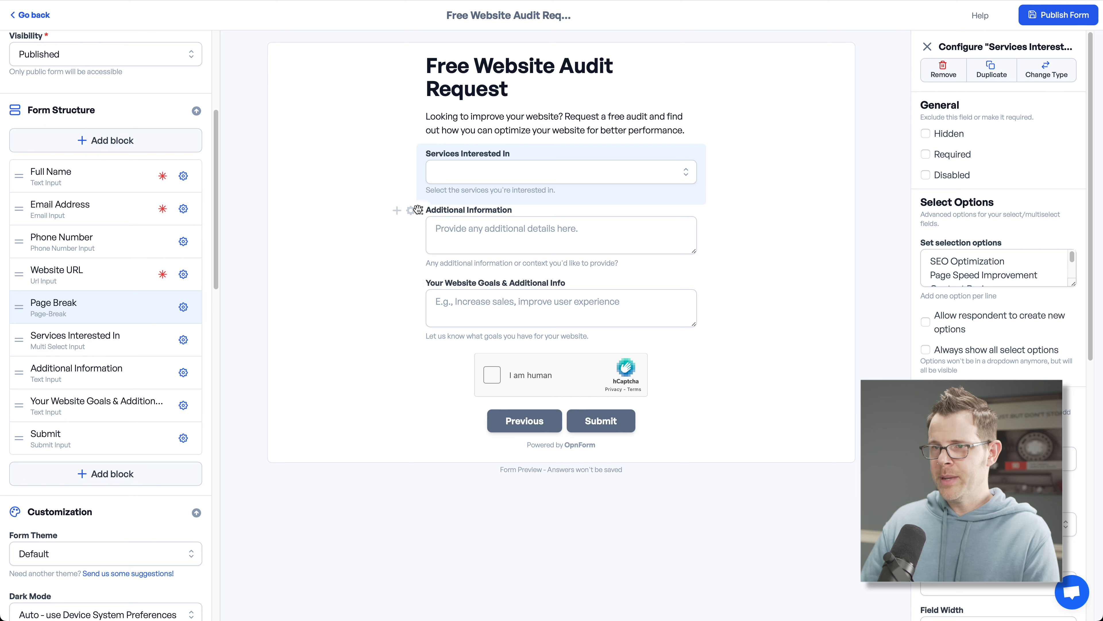
left_click(410, 211)
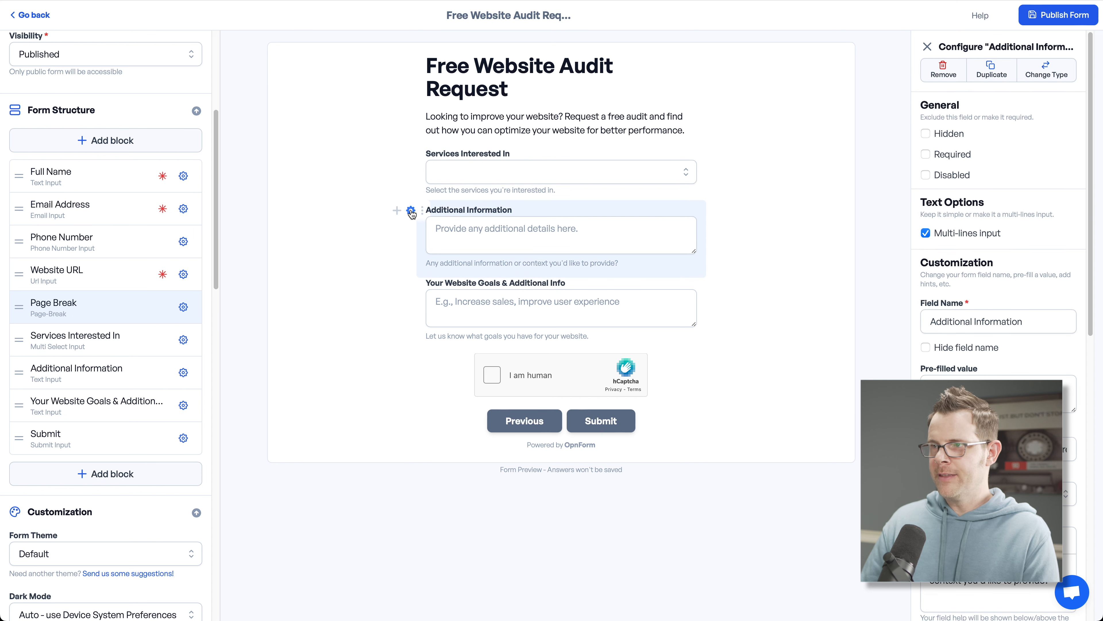
left_click(946, 69)
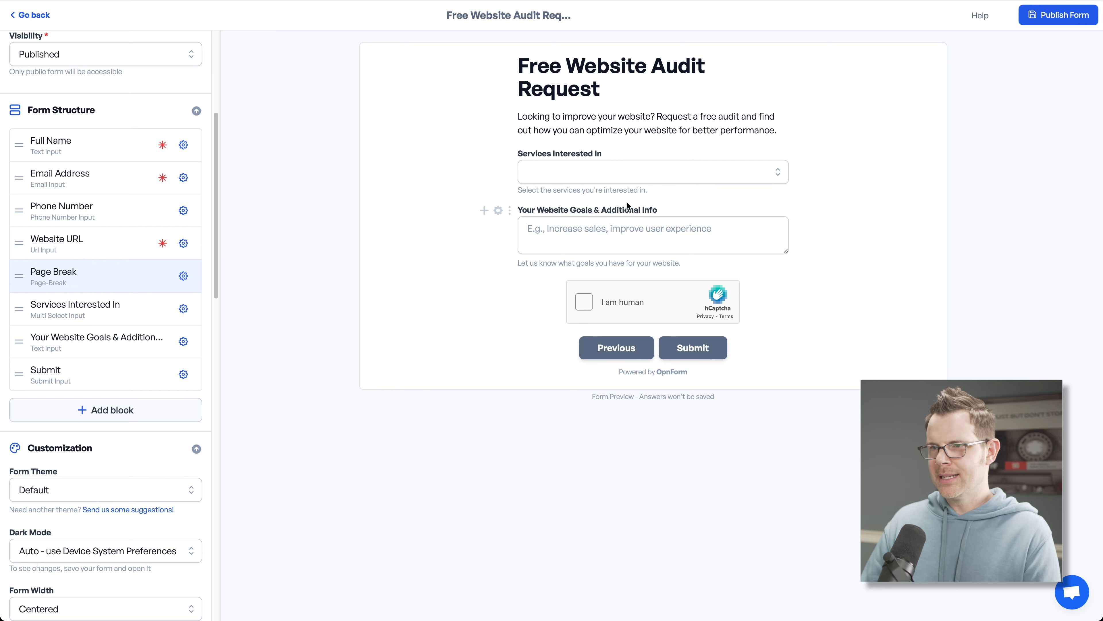
Check which choices the Services Interested In field offers in the preview.
left_click(578, 170)
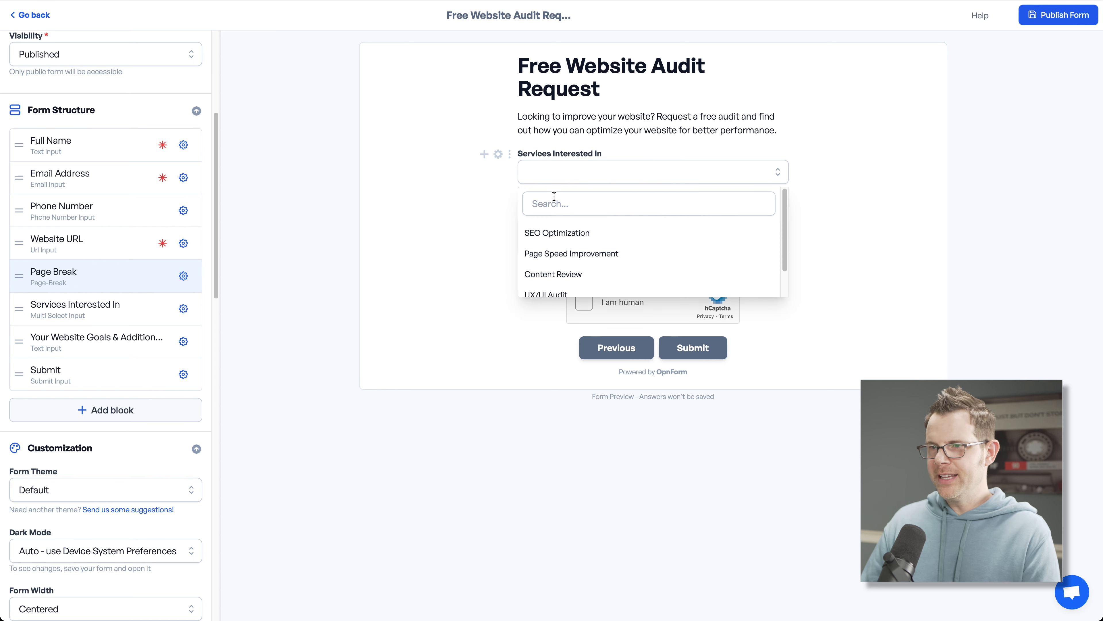
scroll(594, 273, "down", 1)
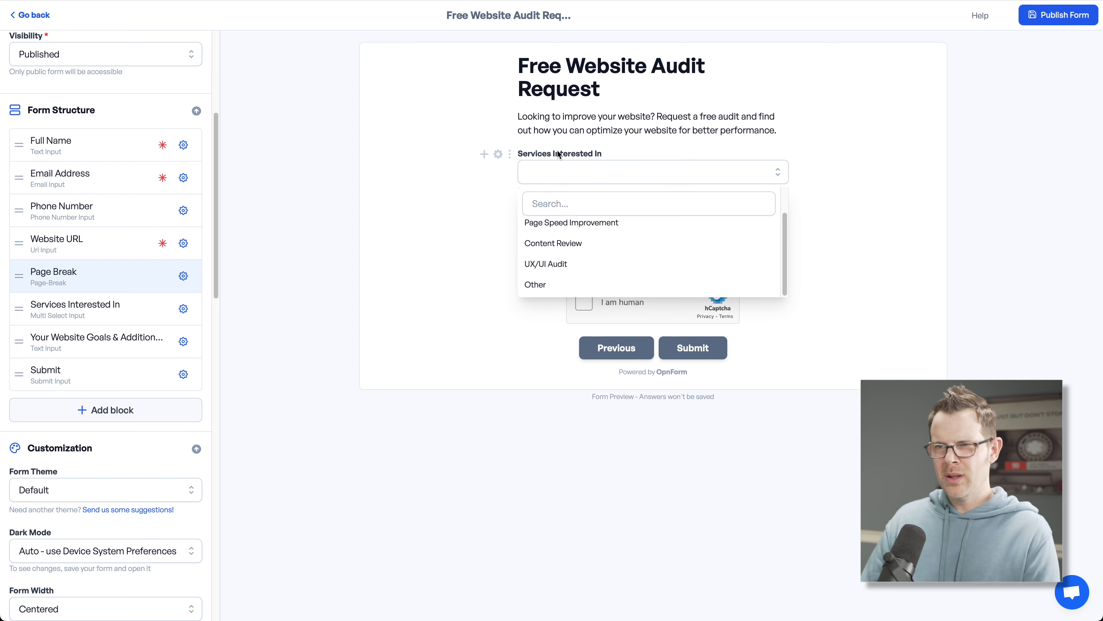
left_click(525, 154)
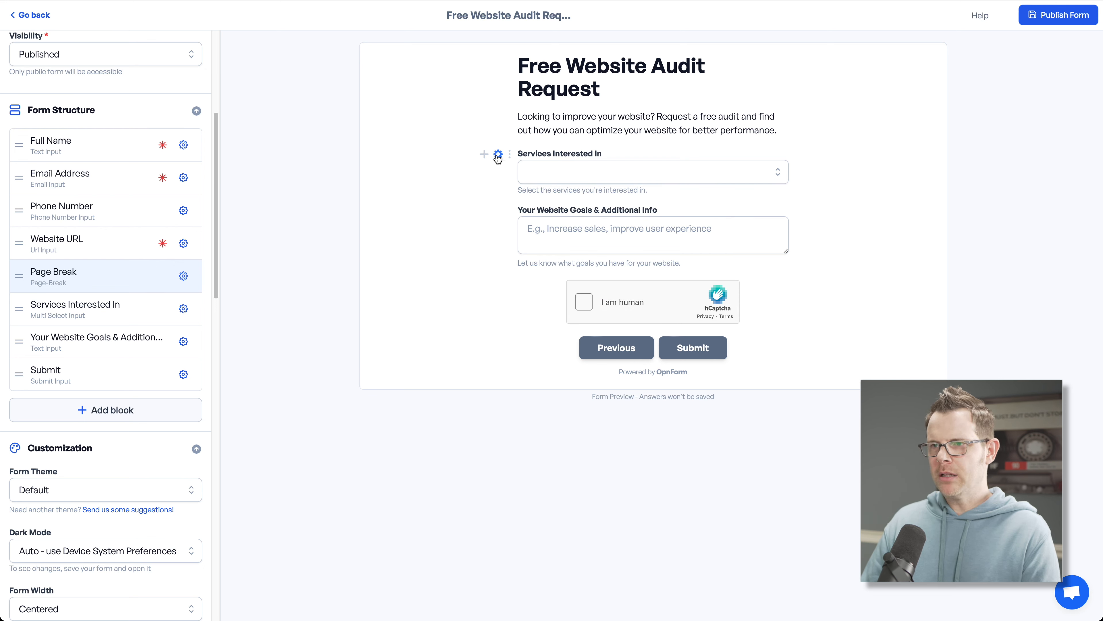
Set the Services Interested In field's help position to Above input and check its dropdown in the preview.
left_click(498, 154)
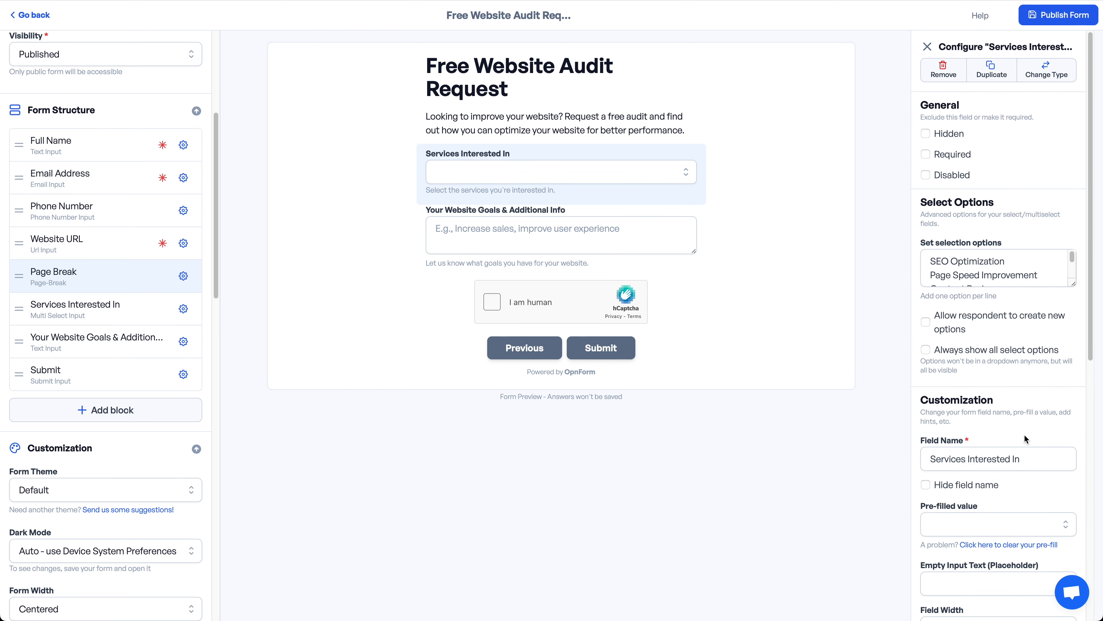
scroll(1023, 433, "down", 8)
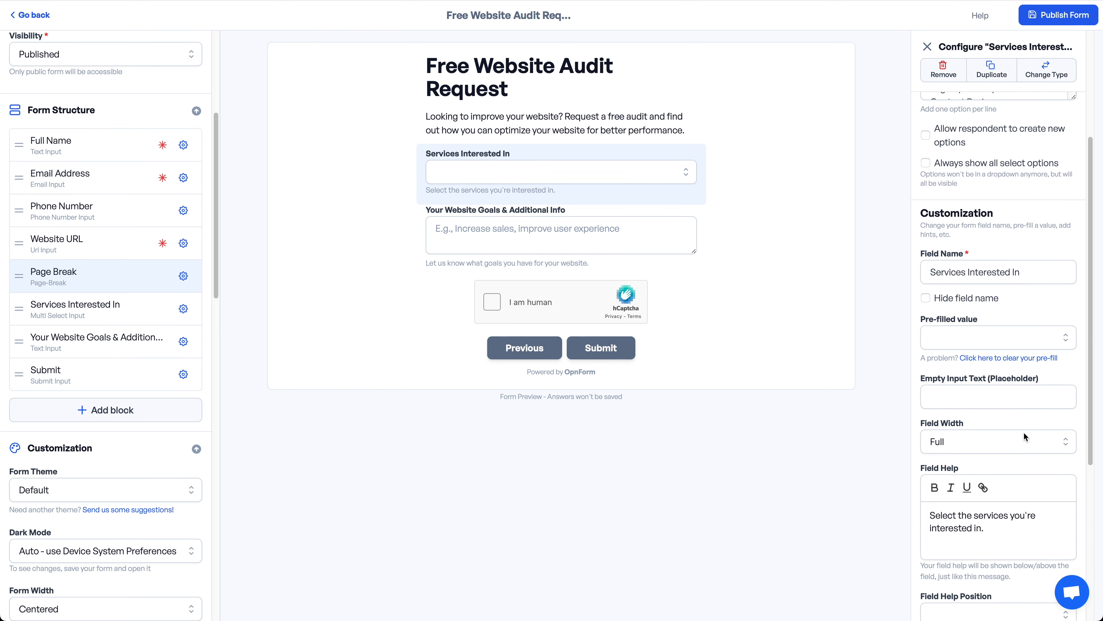
scroll(1024, 433, "down", 1)
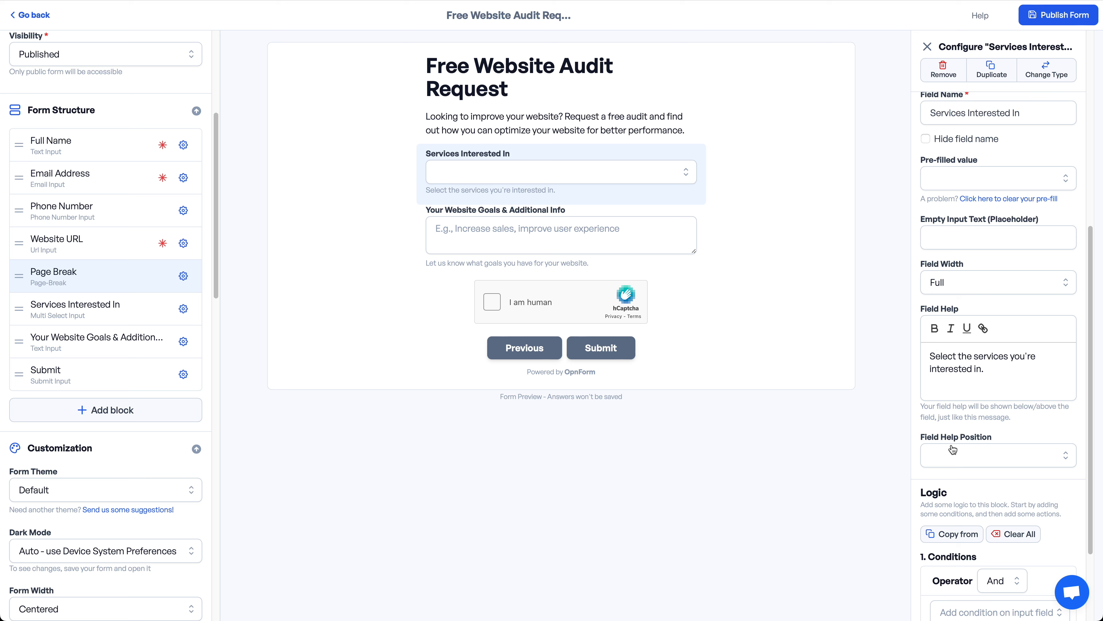
left_click(983, 454)
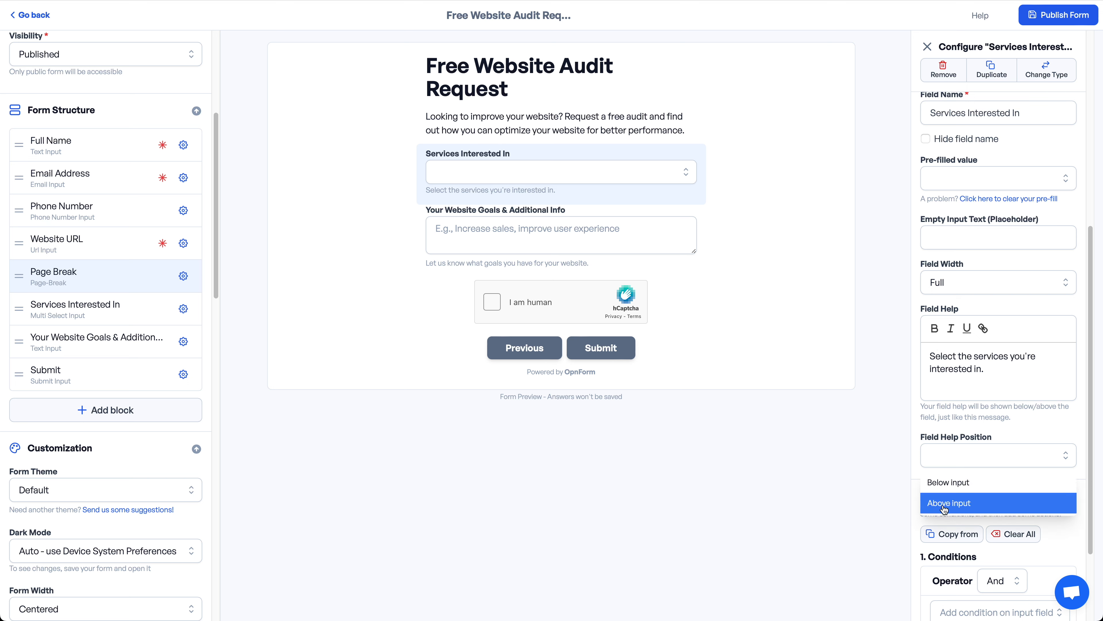
left_click(970, 504)
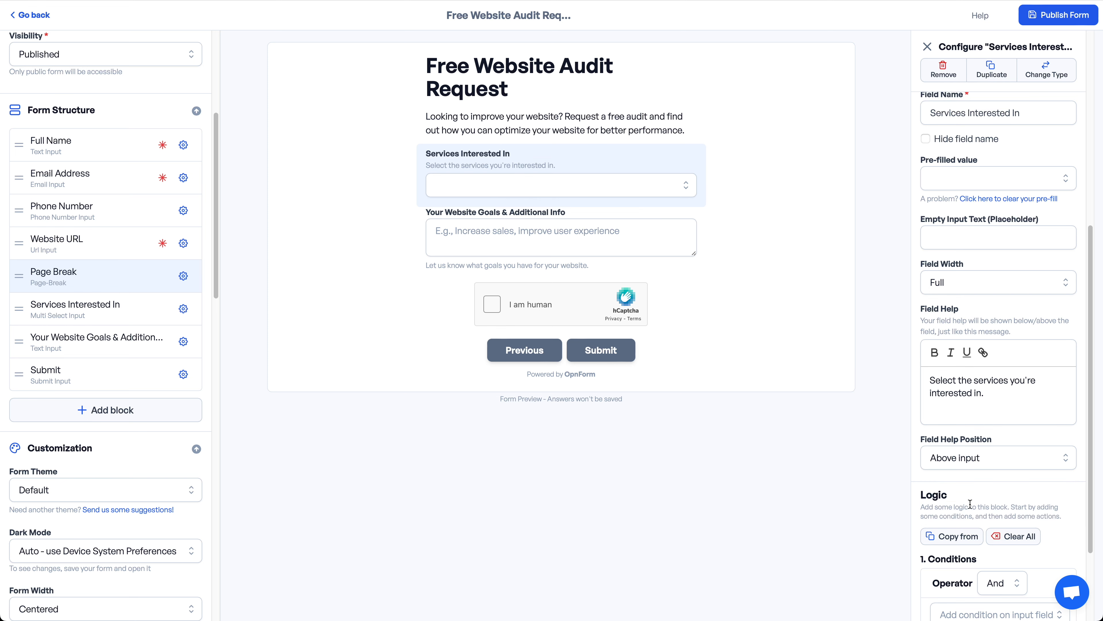
left_click(616, 185)
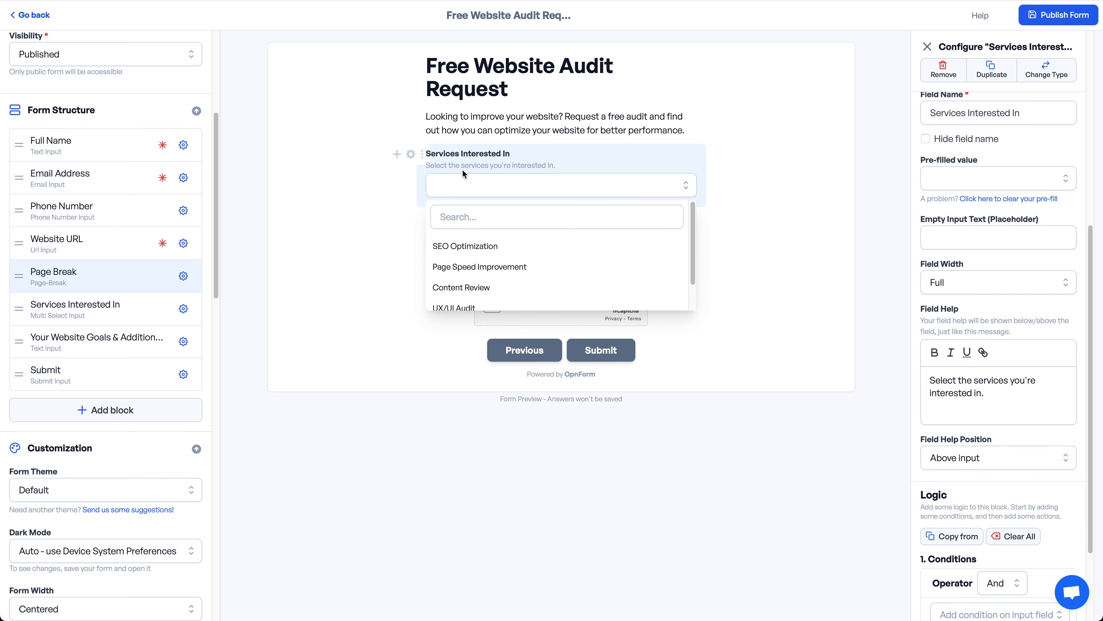
Replace the Services Interested In help text with "What areas of your website need the most help?" and rename the field "Where should we focus?".
triple_click(1027, 396)
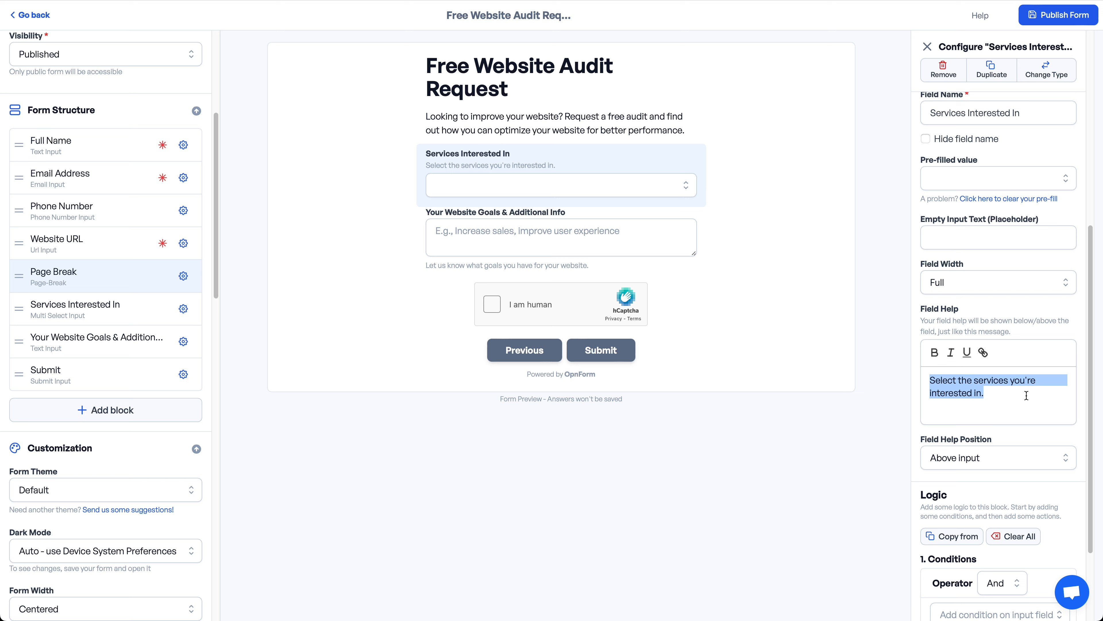
type("Wha")
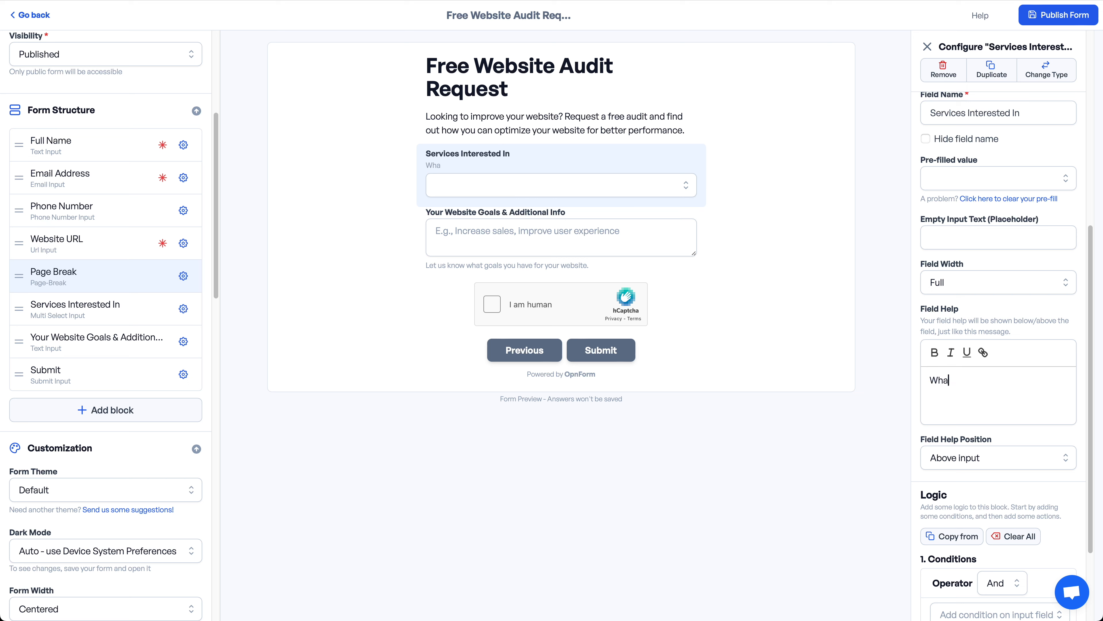
type("t areas of your website need the")
type("most help?")
triple_click(985, 401)
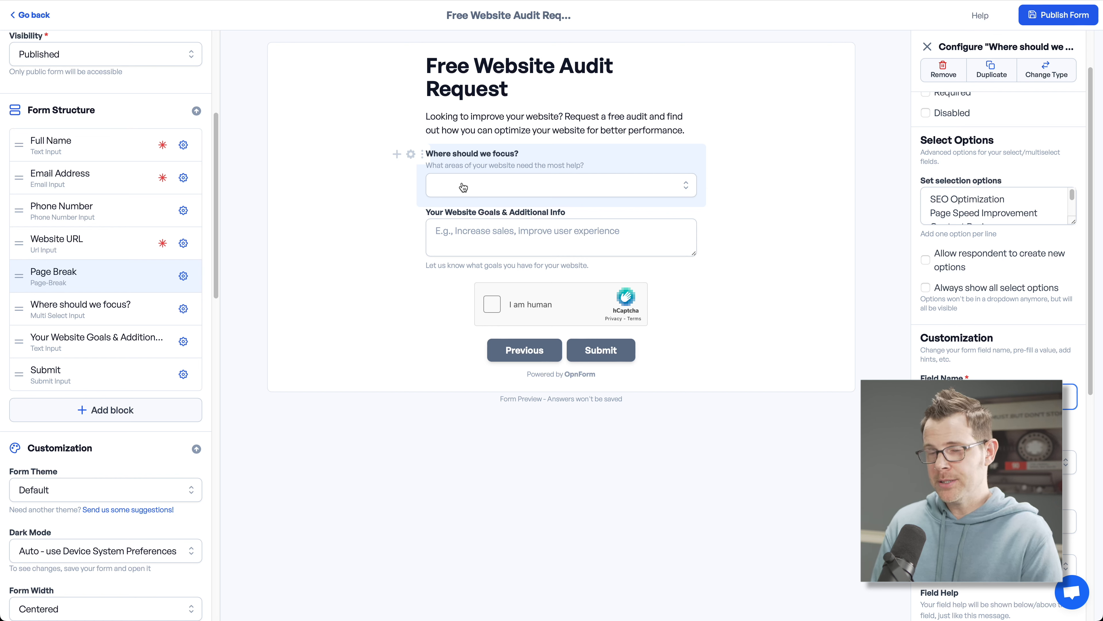
Add a Signature Input block to the form.
left_click(120, 412)
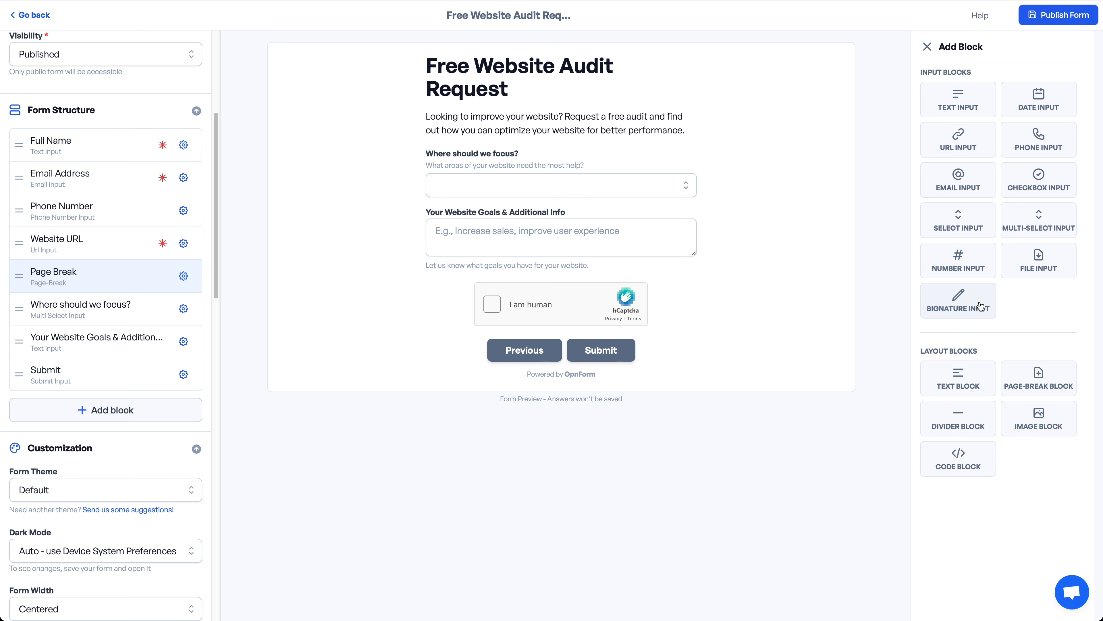
left_click(957, 313)
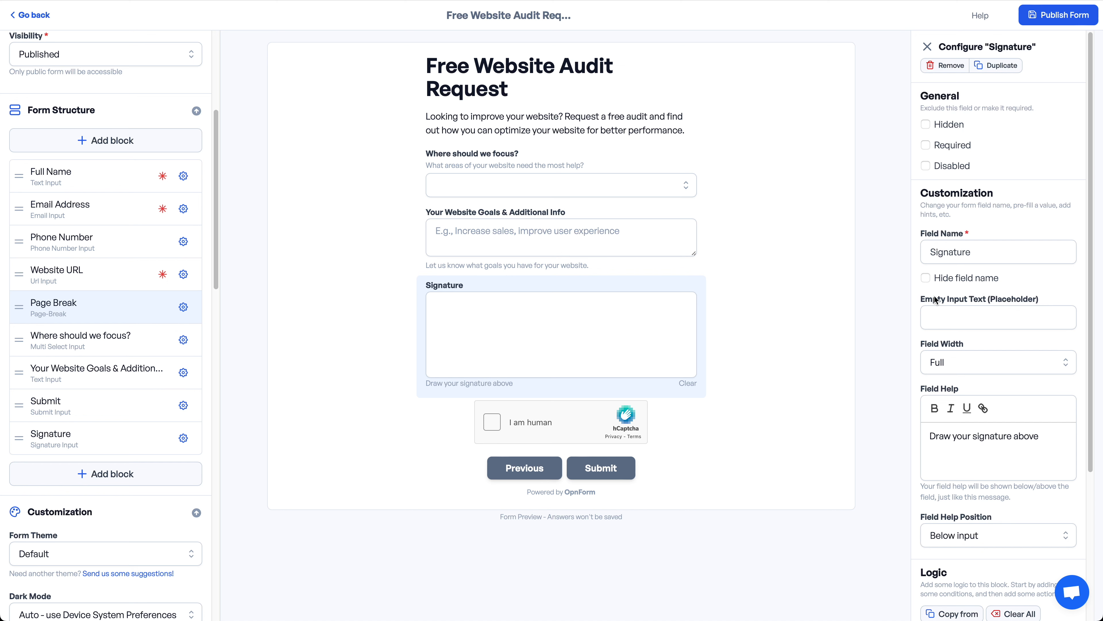
Try moving the Signature block so that it sits above the Submit field.
mouse_move(407, 308)
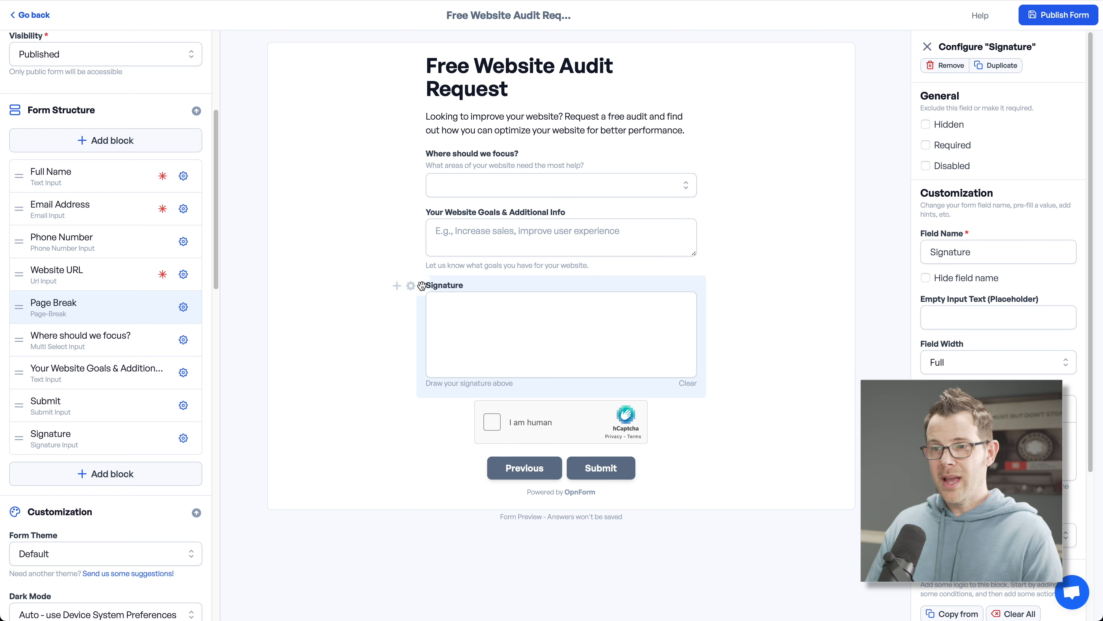
mouse_move(423, 285)
left_mouse_down()
mouse_move(426, 167)
mouse_move(430, 362)
left_mouse_up()
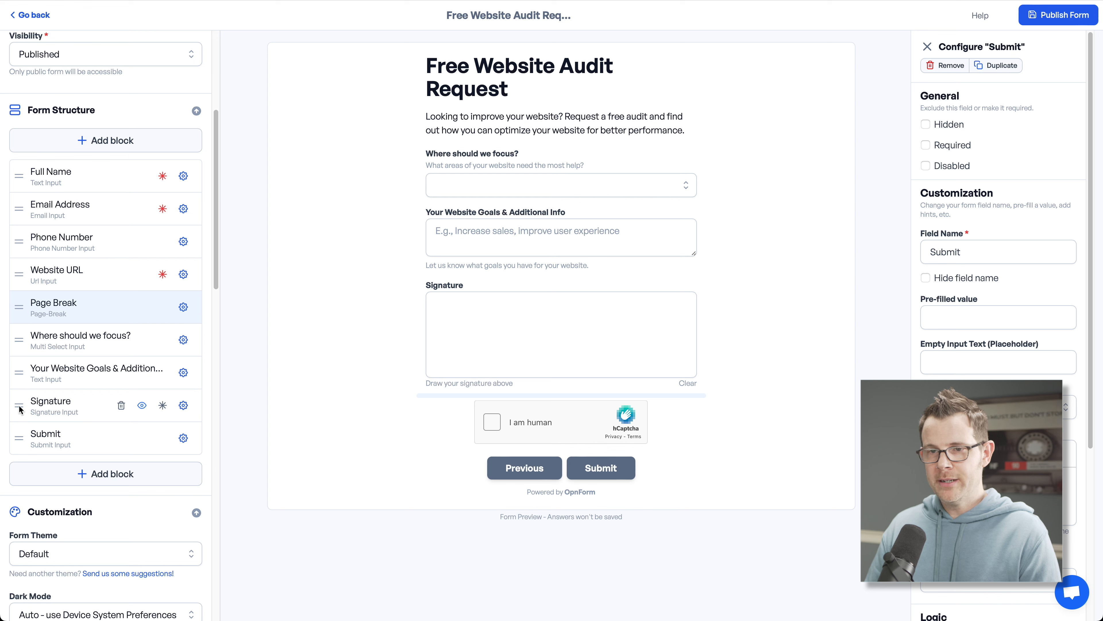
mouse_move(19, 408)
left_mouse_down()
mouse_move(20, 430)
mouse_move(27, 186)
mouse_move(38, 440)
mouse_move(28, 387)
mouse_move(60, 442)
left_mouse_up()
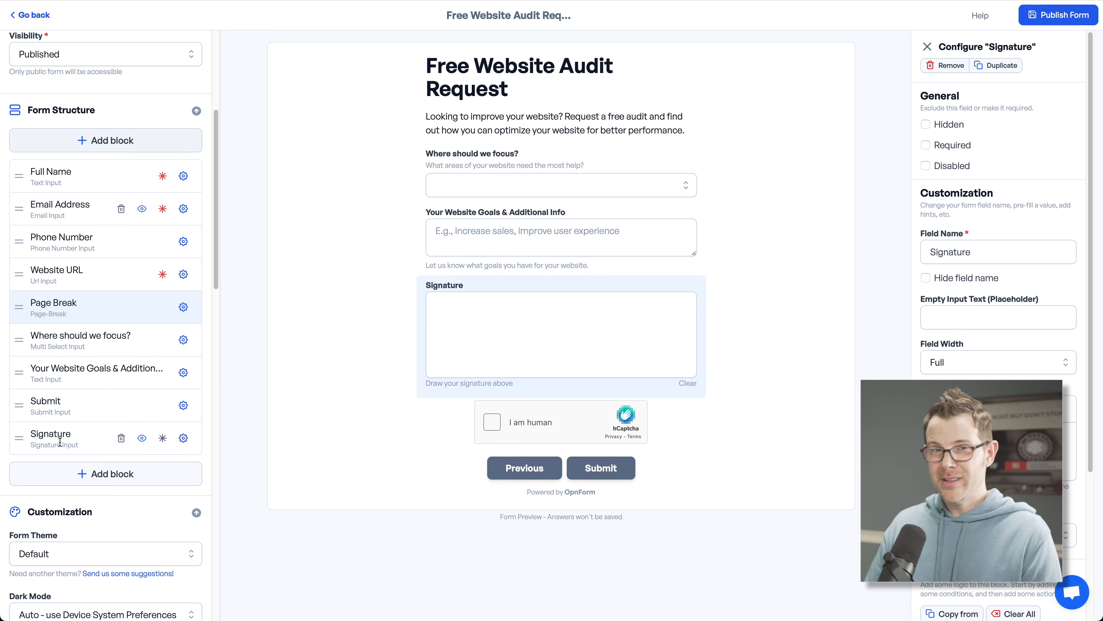
Remove the Signature block from the form.
left_click(122, 439)
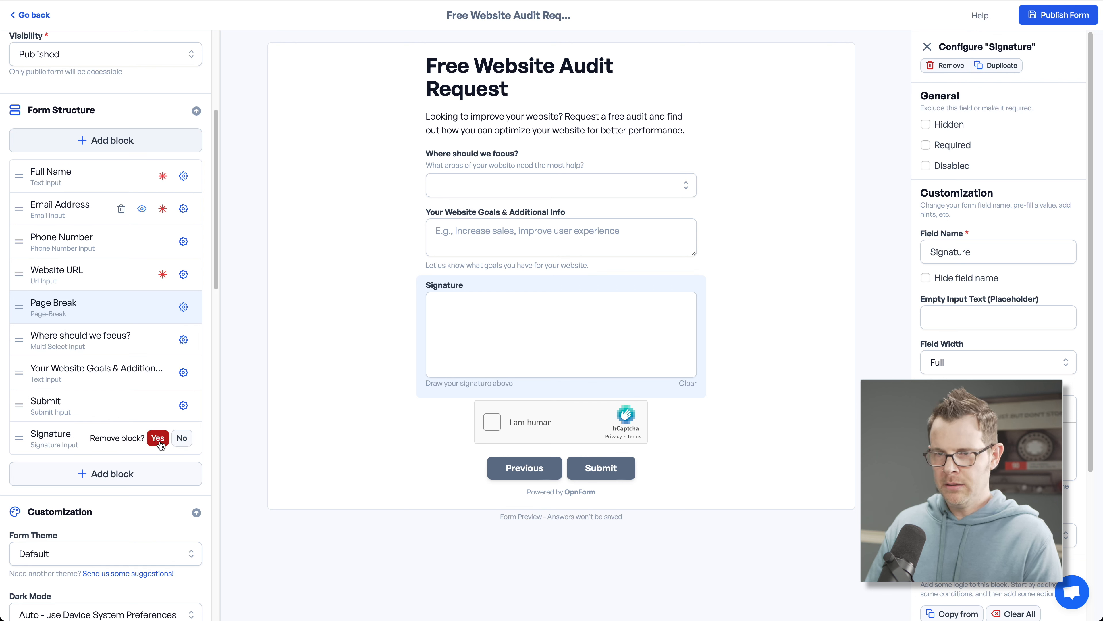
left_click(158, 439)
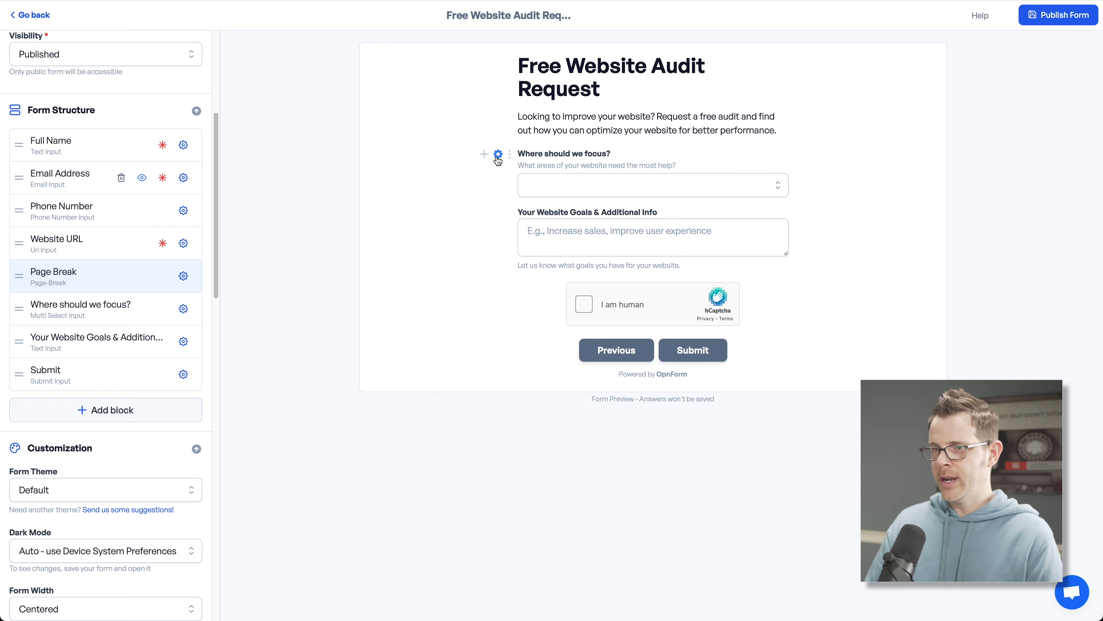
Add a Select Input block after "Where should we focus?" and name it "How urgent is this audit?".
left_click(484, 154)
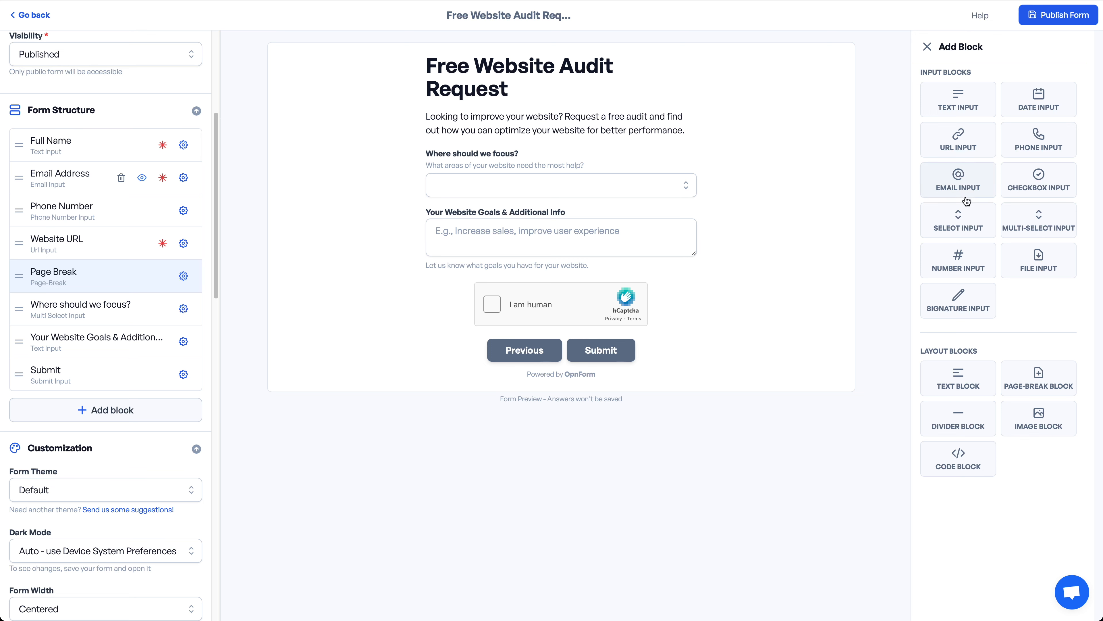
left_click(960, 220)
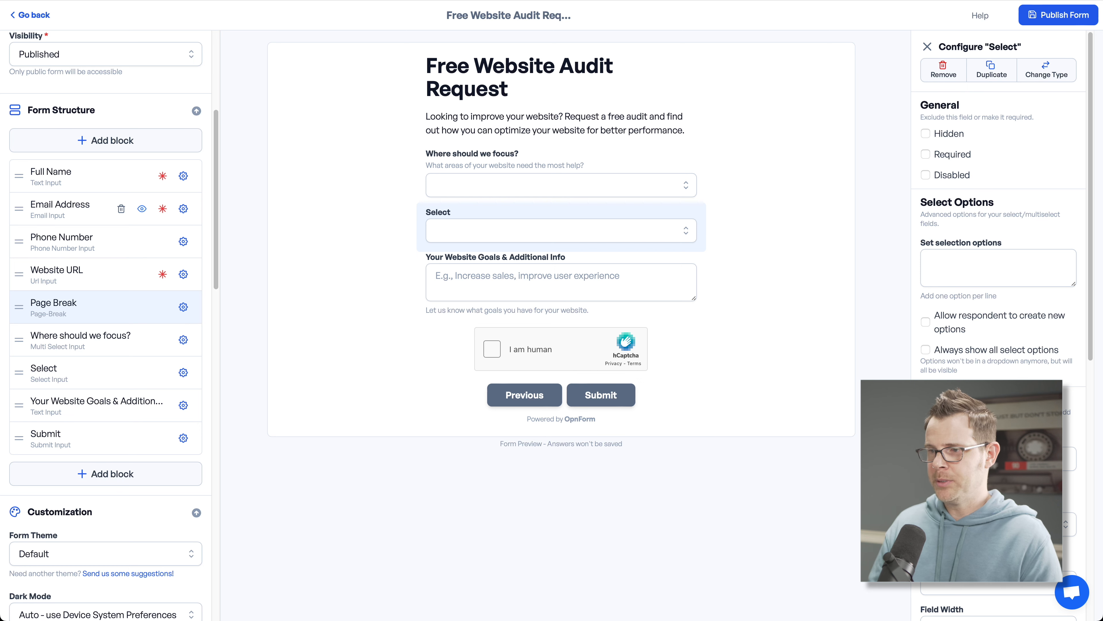
left_click(274, 223)
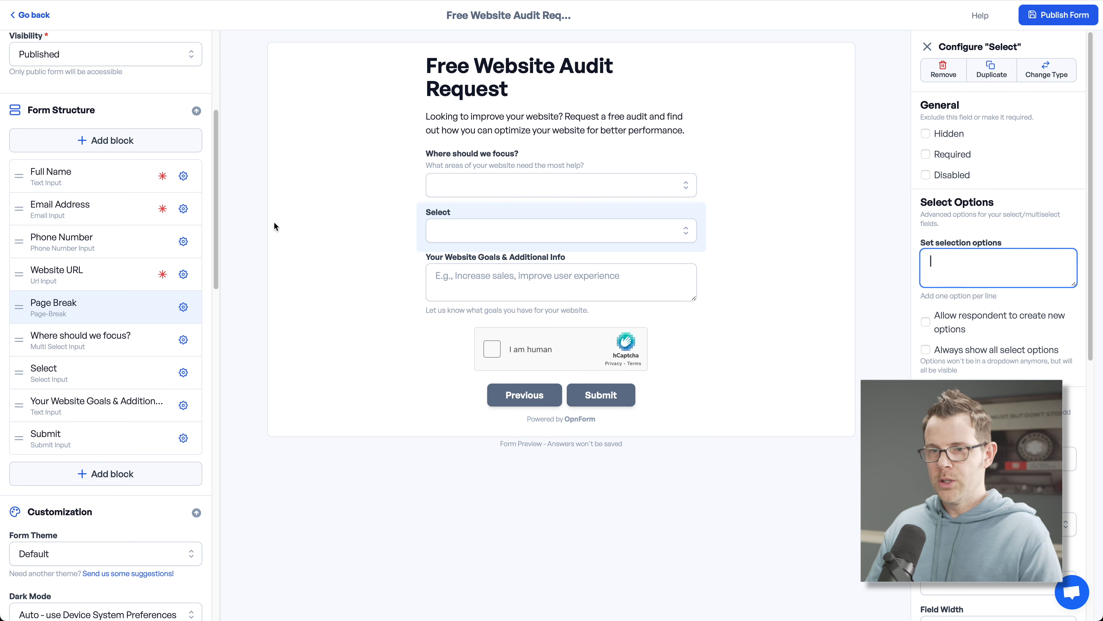
left_click(44, 368)
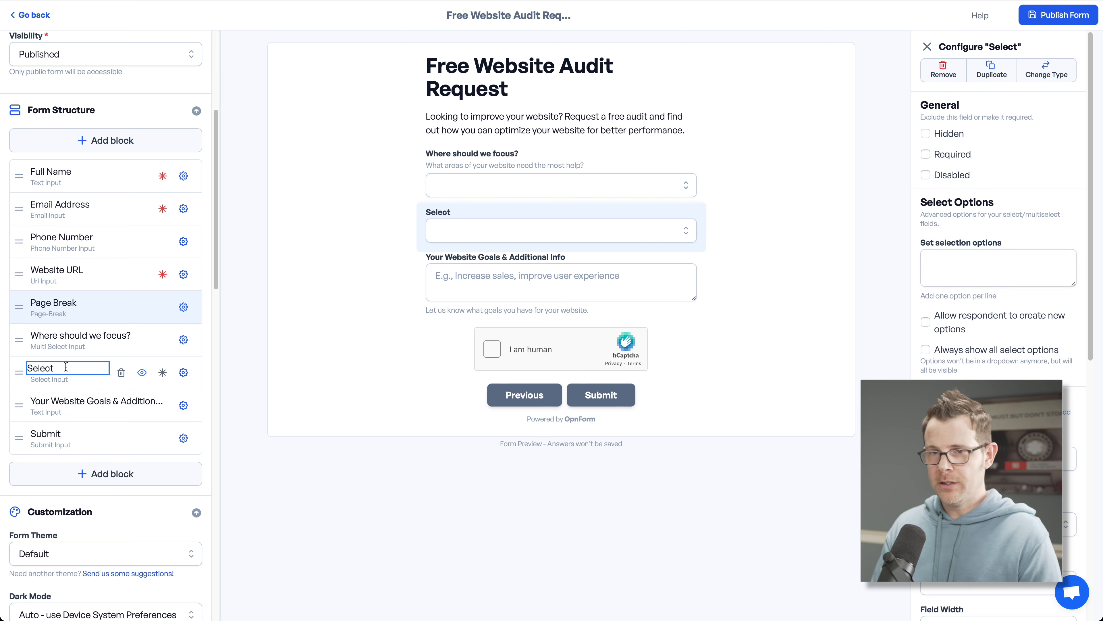
double_click(65, 367)
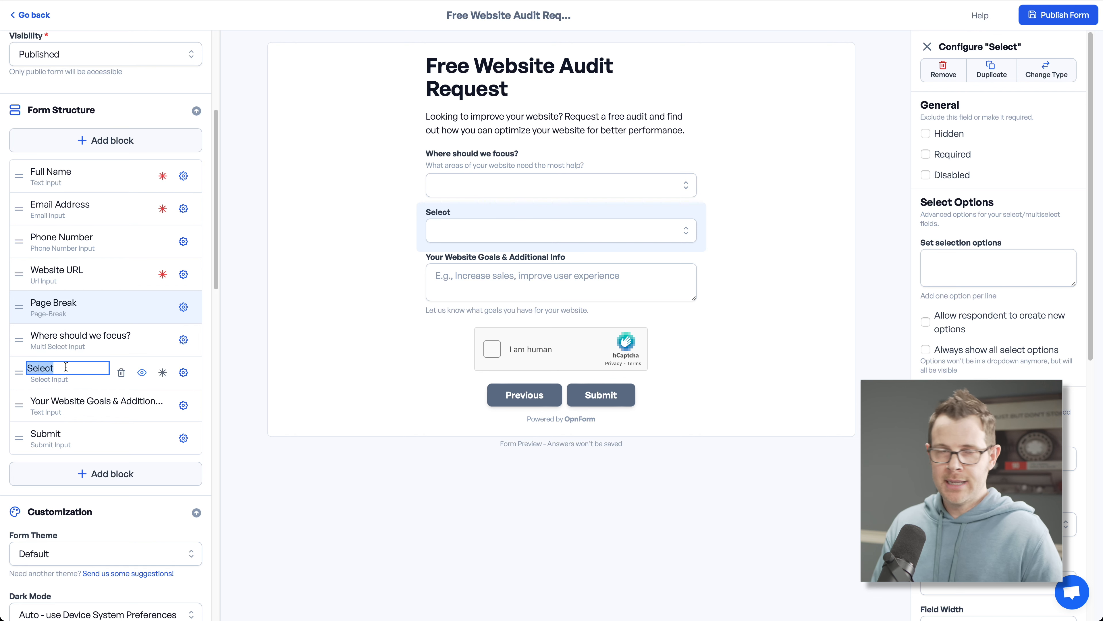
type("How urgent is this audit?")
key("Return")
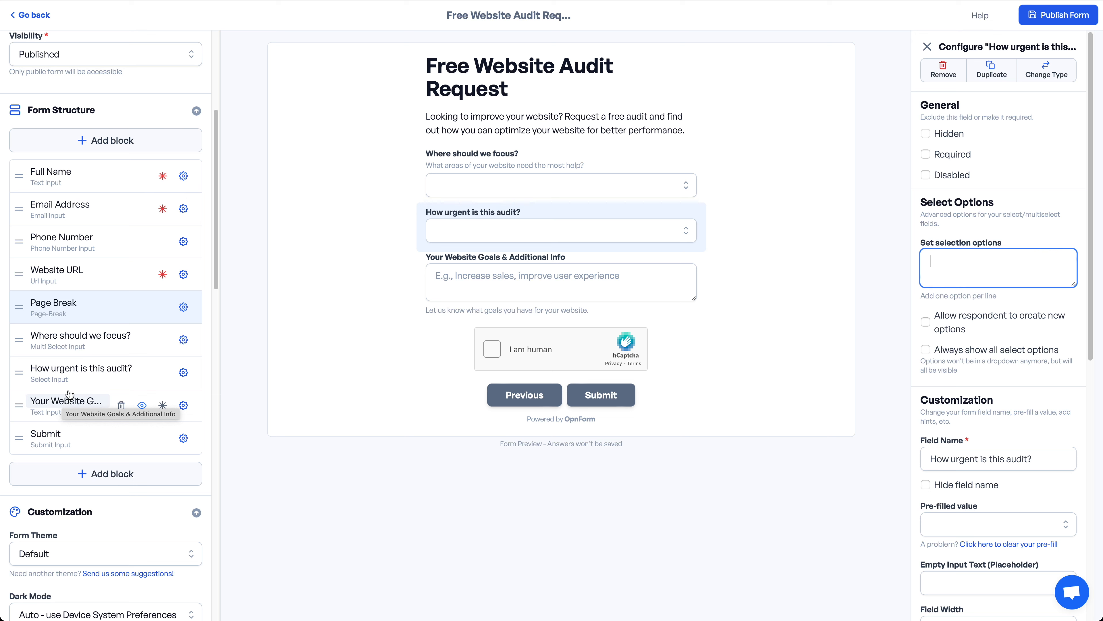
Give the "How urgent is this audit?" field the selection options Just looking, Medium priority and Urgent.
left_click(58, 237)
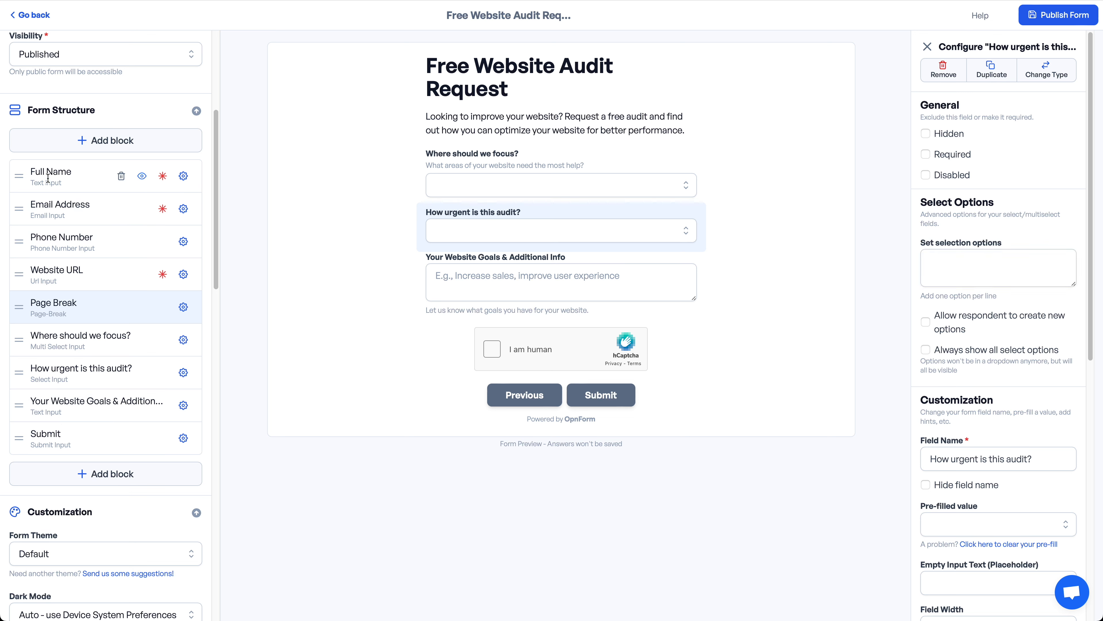
left_click(50, 204)
left_click(973, 271)
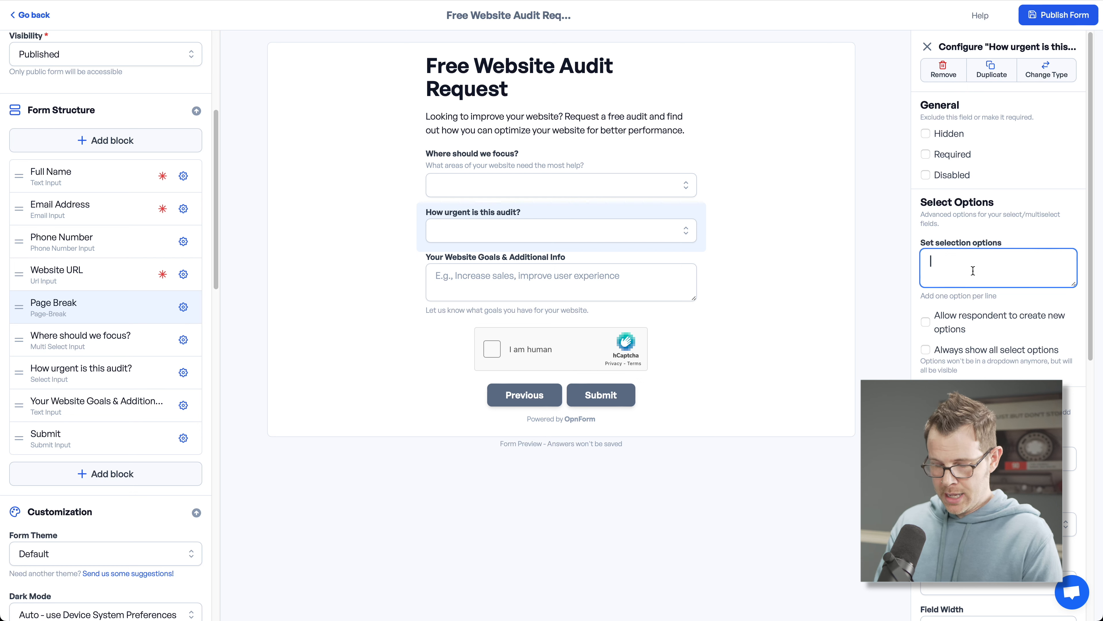
type("Just looking")
key("Return")
type("me")
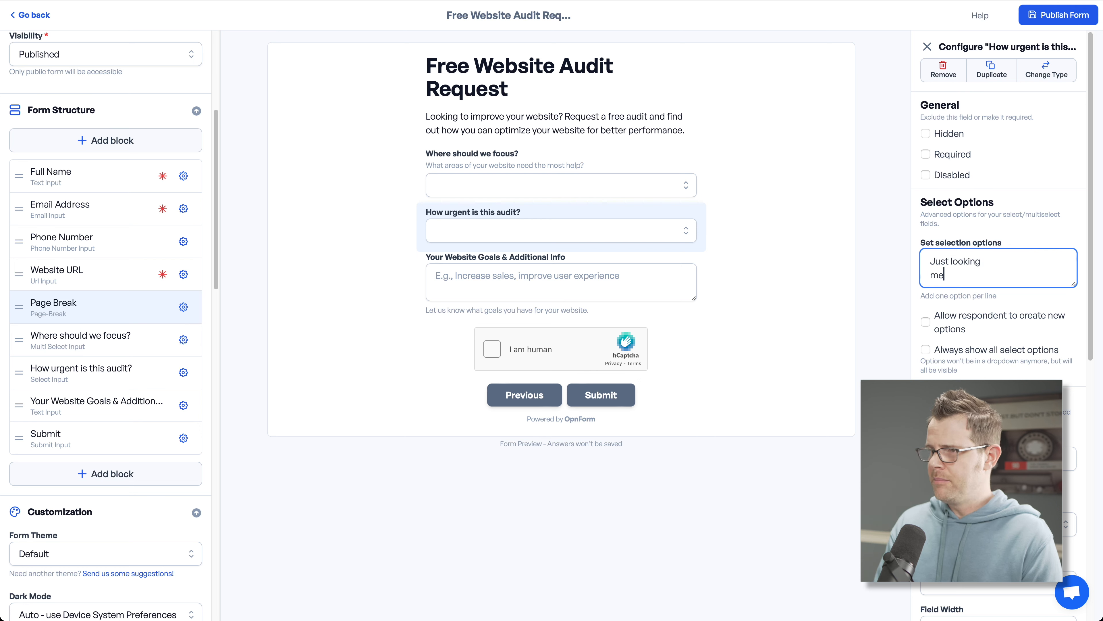
type("dium priority")
key("Return")
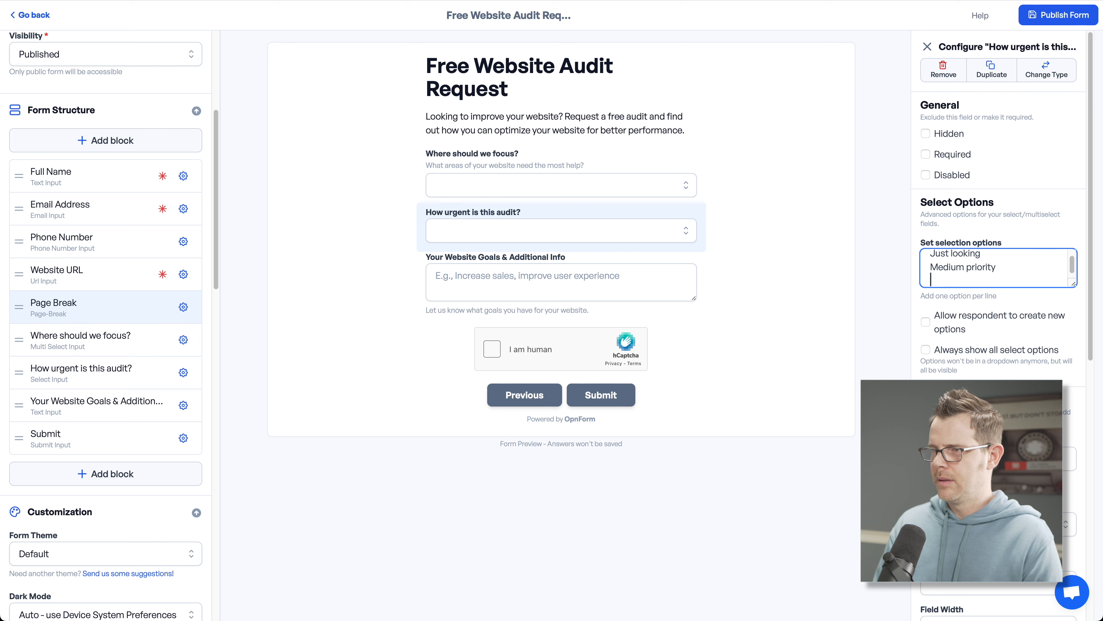
type("Urgent")
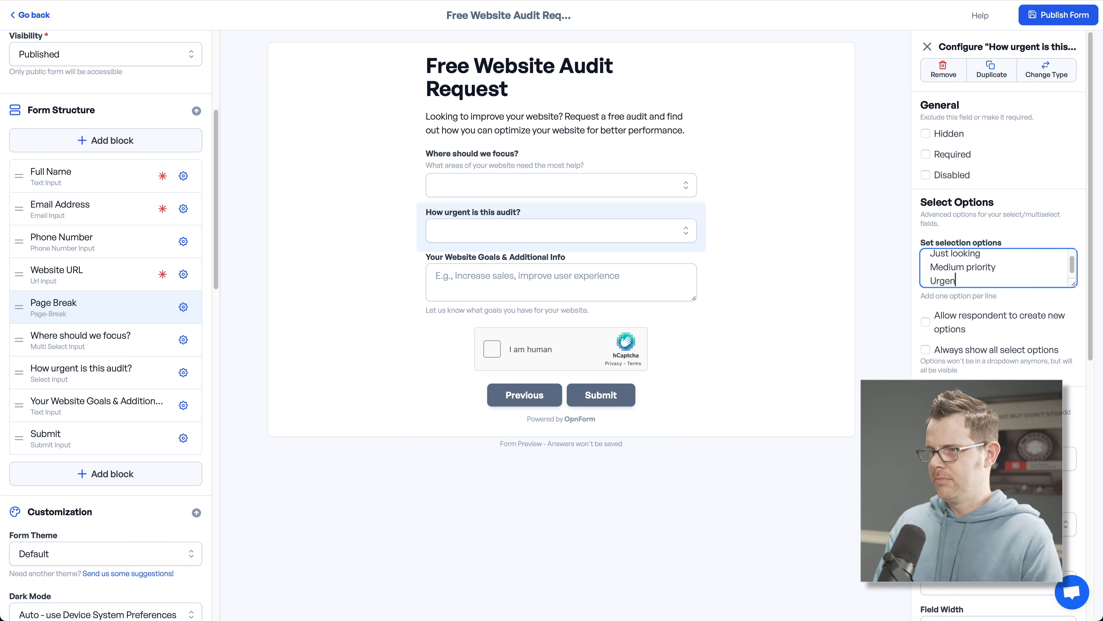
Test the "How urgent is this audit?" dropdown in the preview by choosing Medium priority and reopening its choices.
left_click(617, 228)
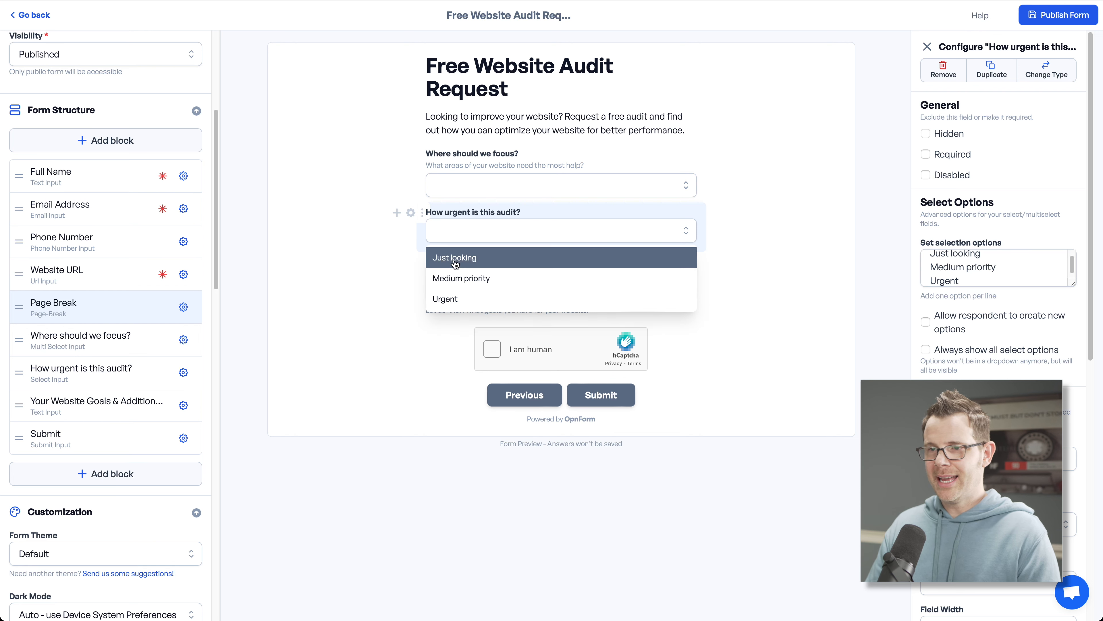
left_click(458, 278)
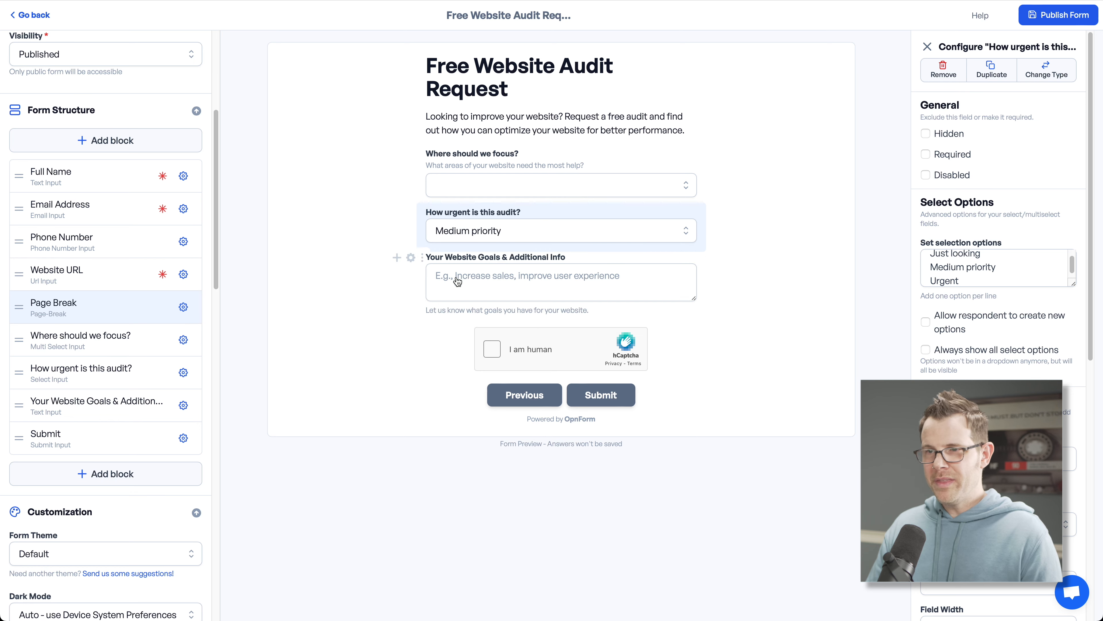
left_click(474, 231)
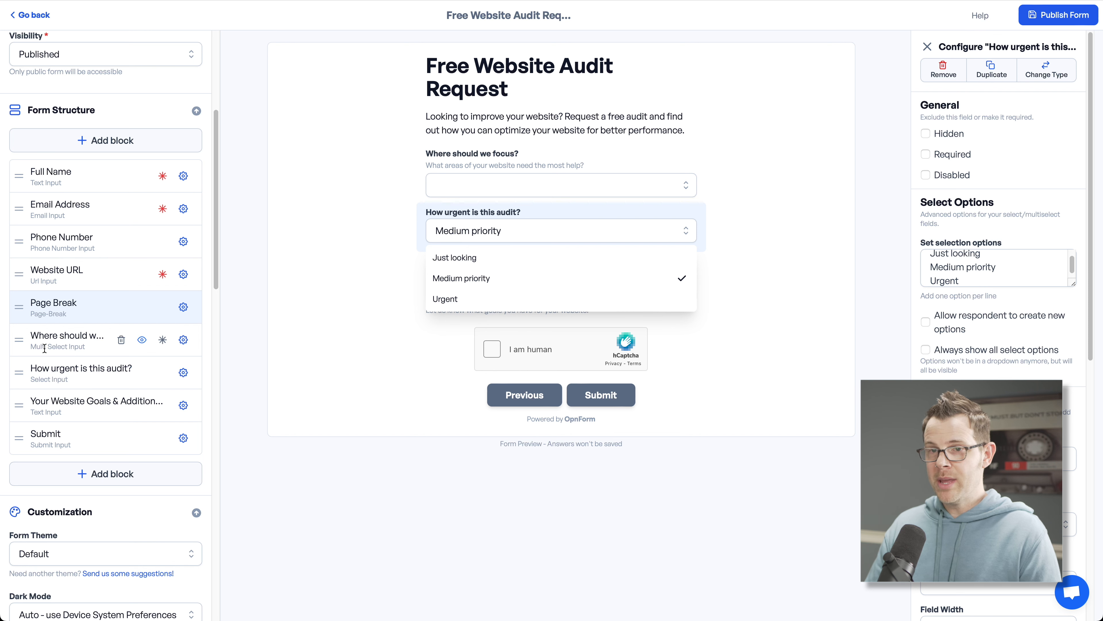
Test the preview with SEO Optimization, Page Speed Improvement and Content Review as focus areas and Urgent as the audit's urgency.
left_click(474, 185)
left_click(484, 246)
left_click(486, 267)
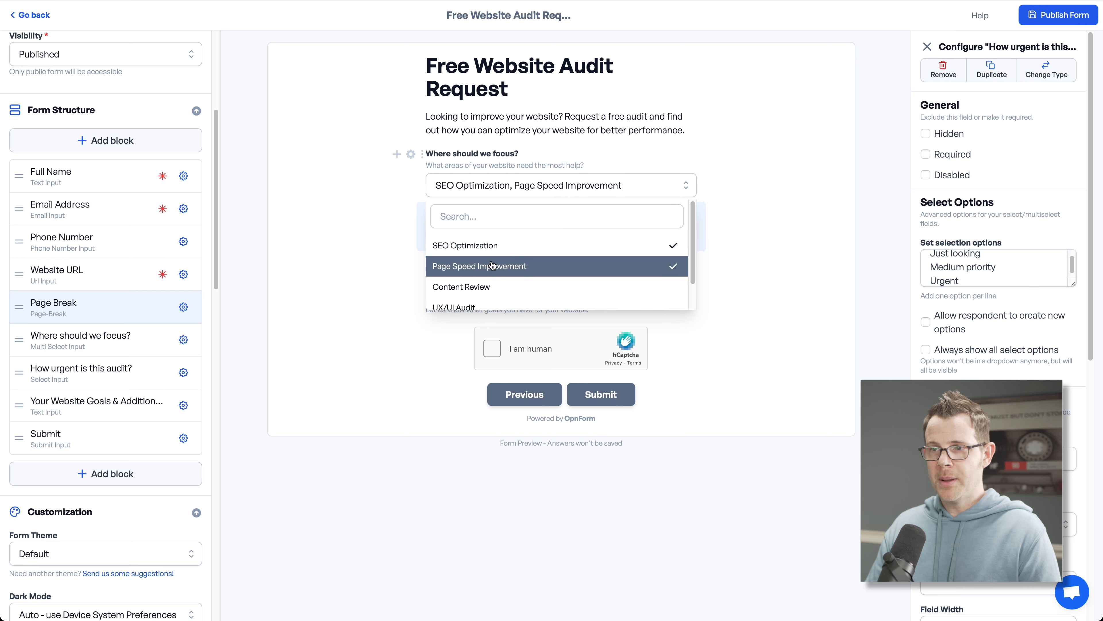
left_click(486, 288)
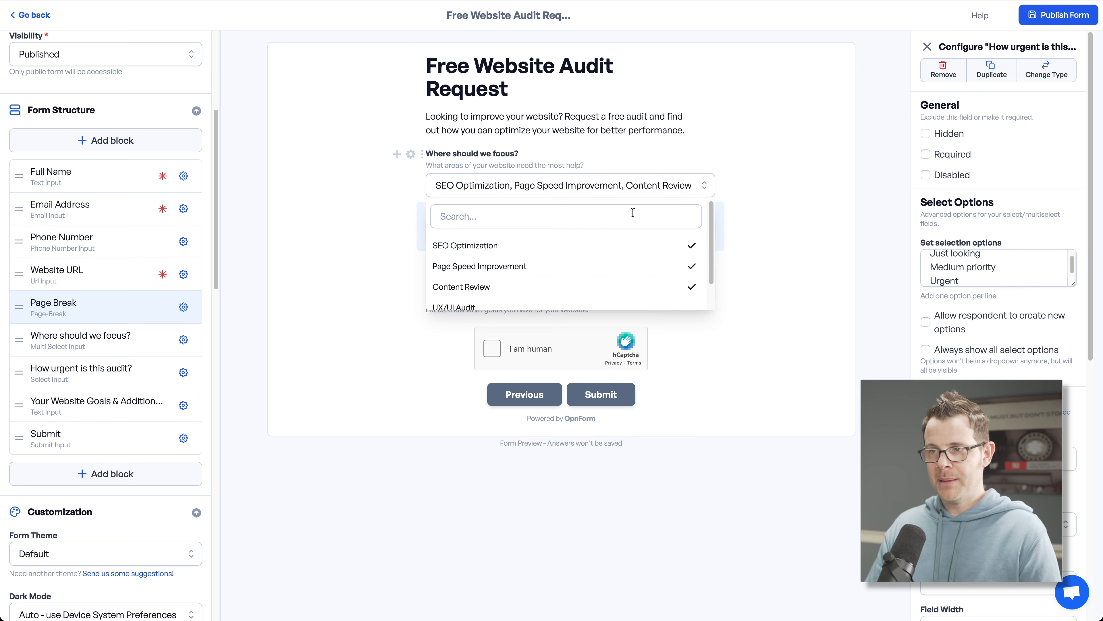
left_click(776, 170)
left_click(471, 230)
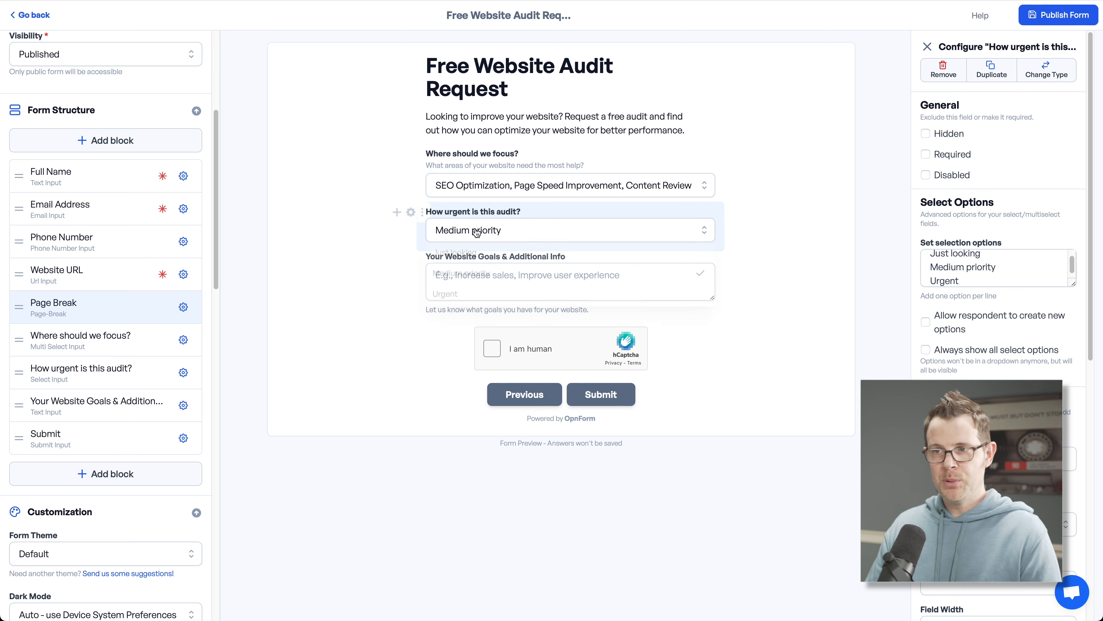
left_click(487, 295)
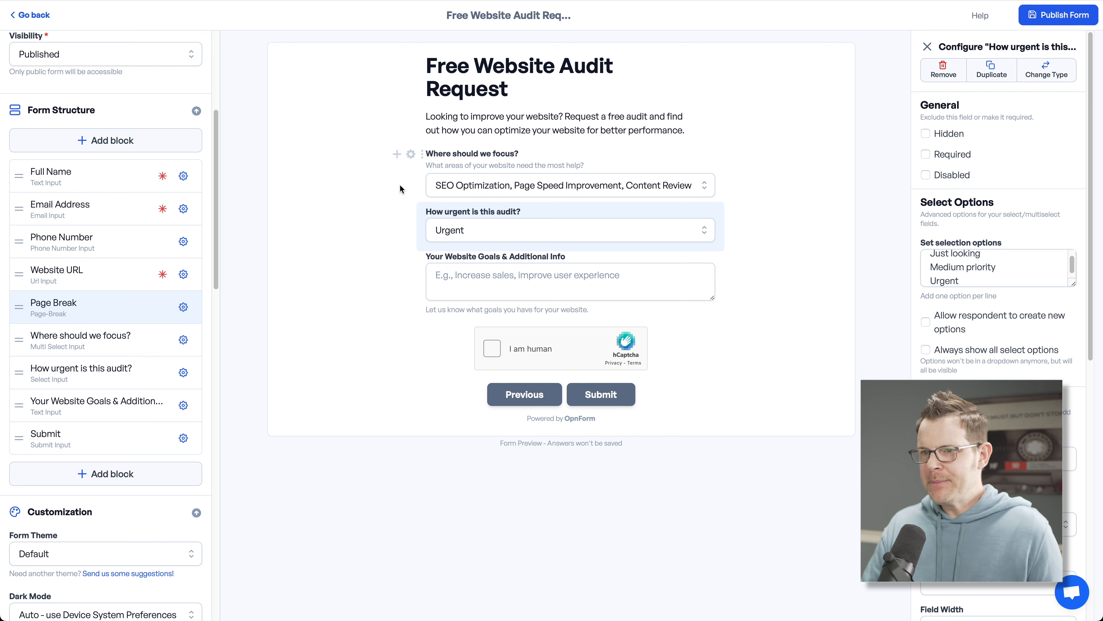
Add a Number Input block after "Where should we focus?" and name it "How would you rate your existing website?".
left_click(393, 155)
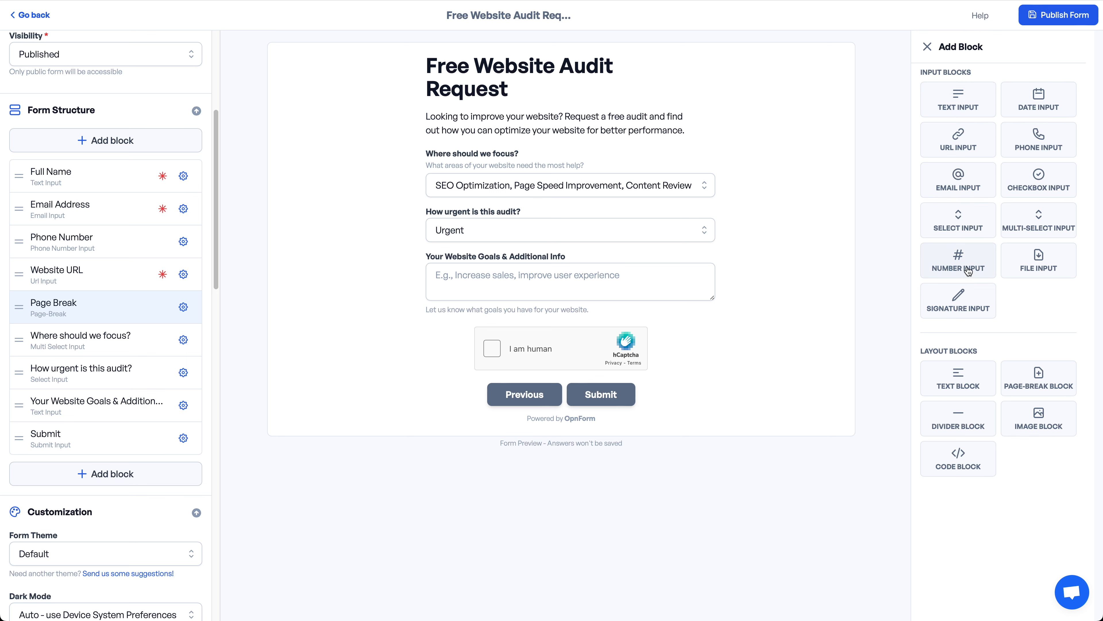
left_click(959, 263)
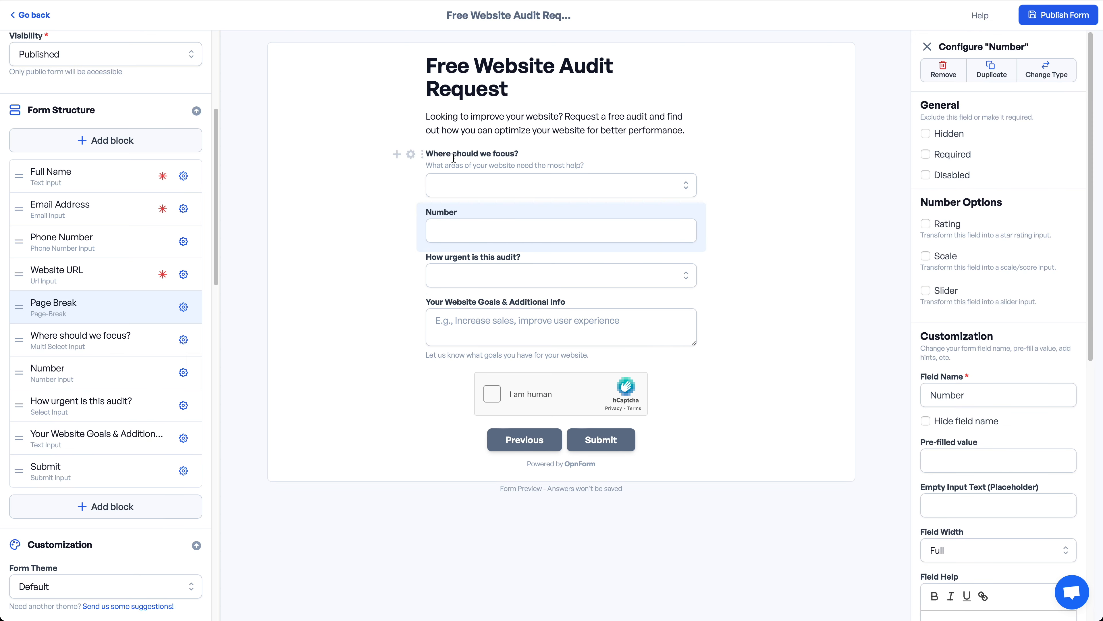
left_click(445, 213)
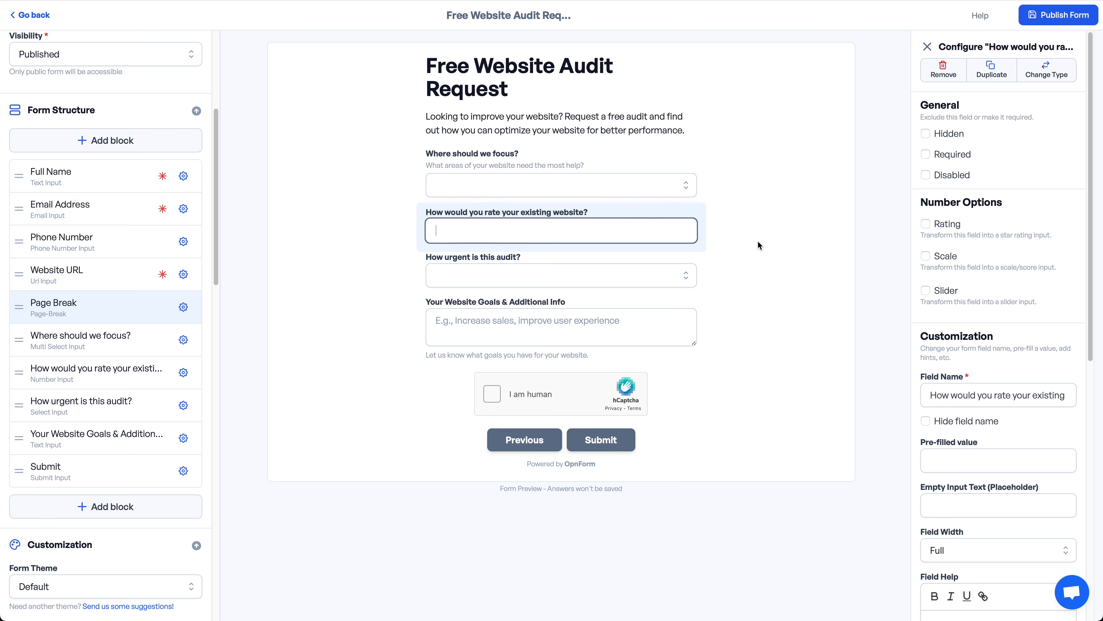
Try the Rating, Scale and Slider number options in turn on the website rating field.
left_click(930, 223)
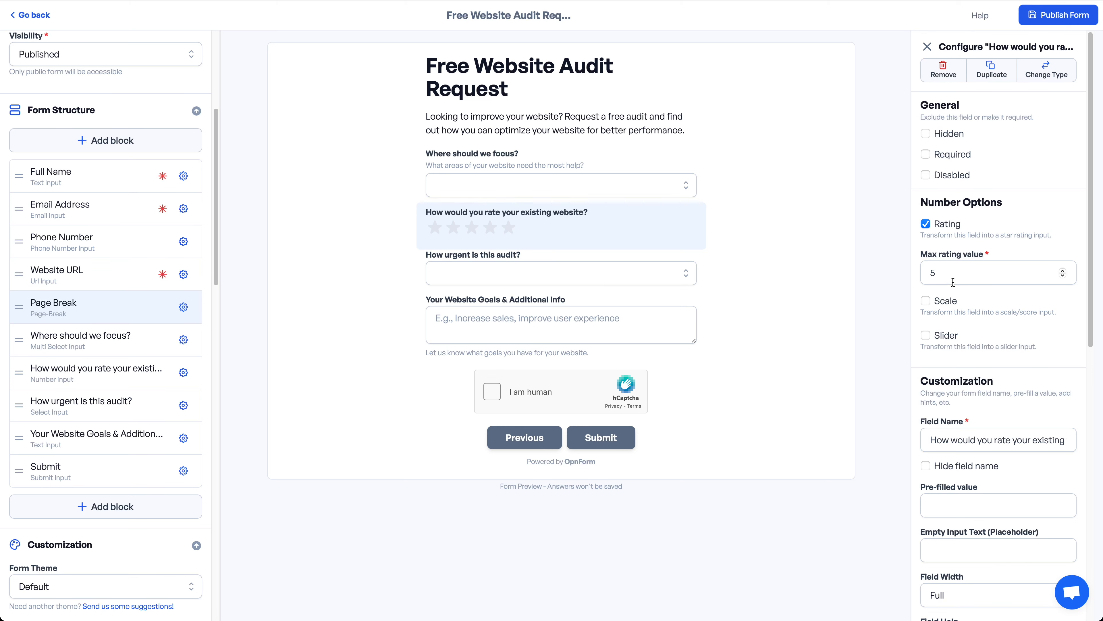
left_click(926, 302)
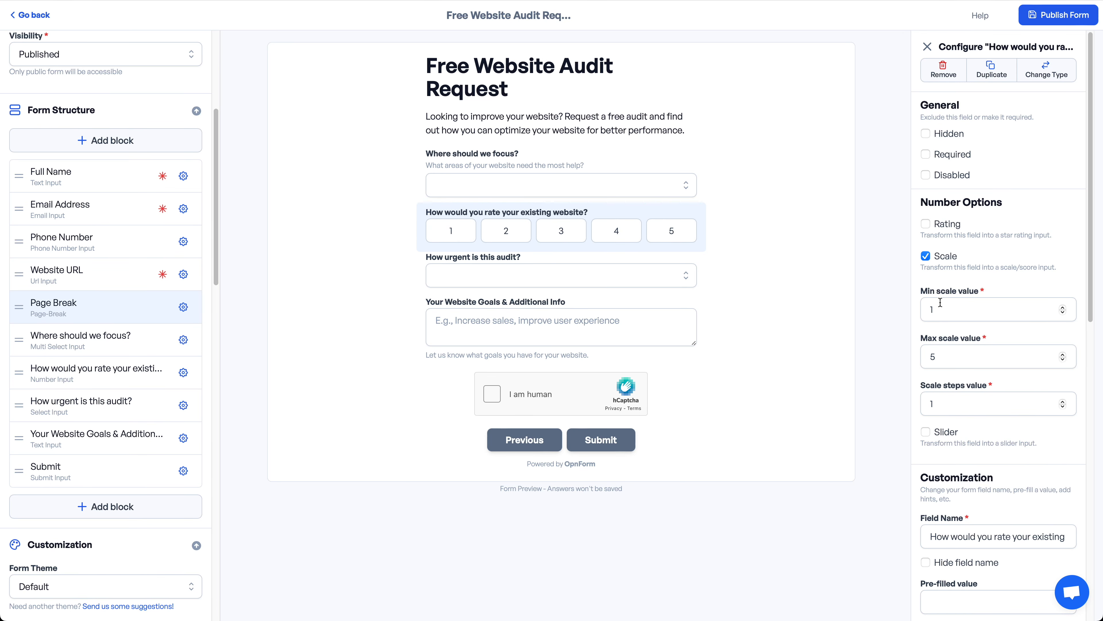
left_click(925, 433)
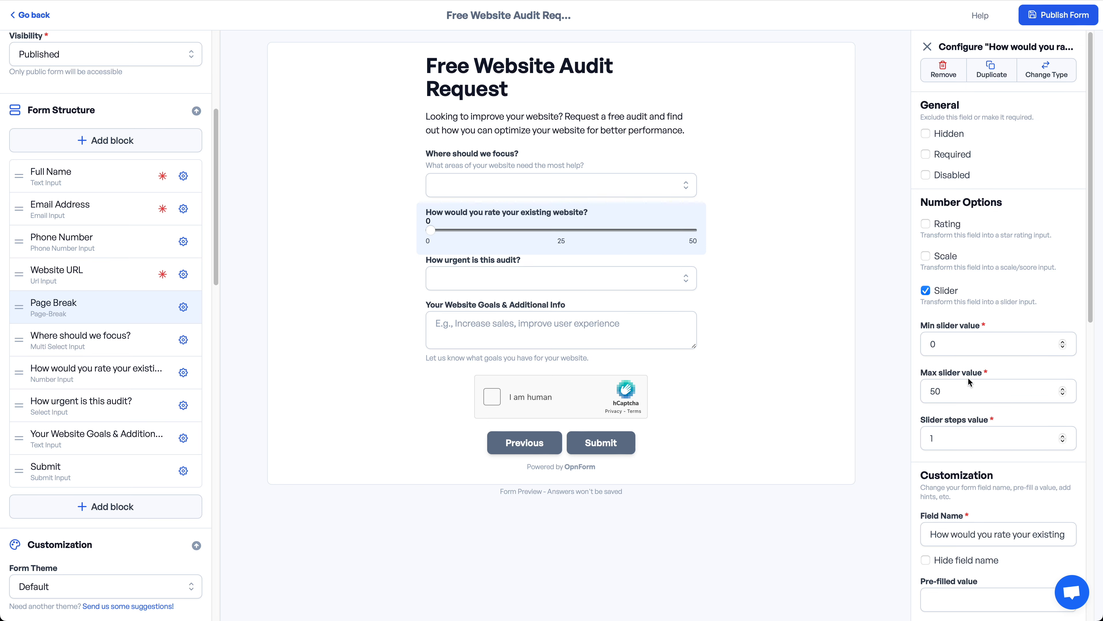
Set the slider's maximum value to 100 and move it to 80 in the preview.
left_click(968, 390)
key("ctrl+a")
type("100")
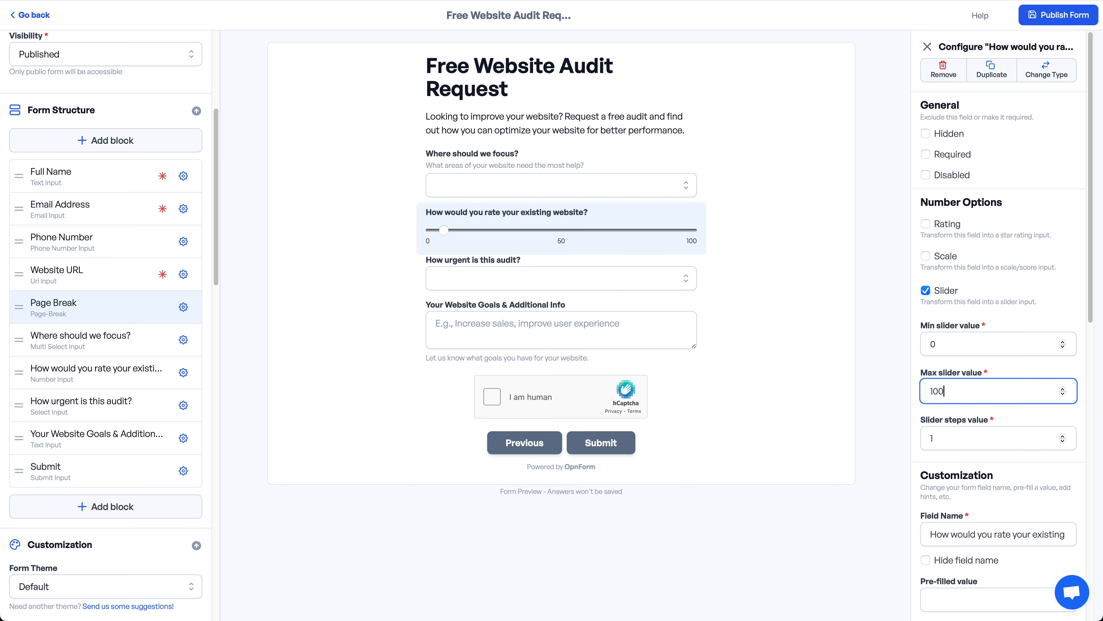
left_click_drag(444, 230, 640, 243)
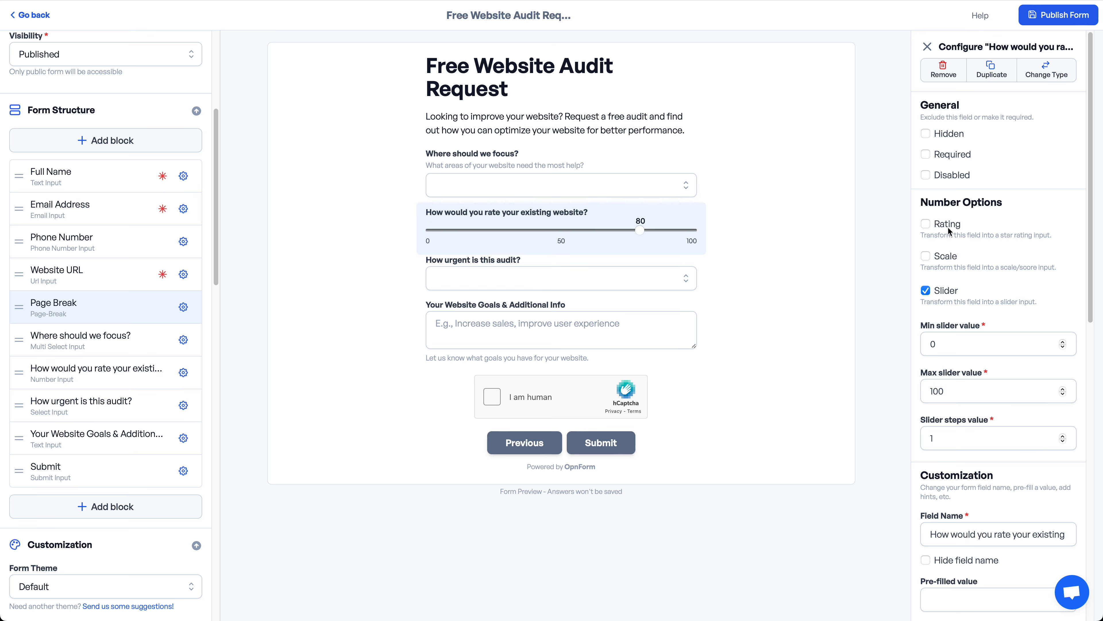
Switch the website rating field to a star rating and give four stars in the preview.
left_click(926, 225)
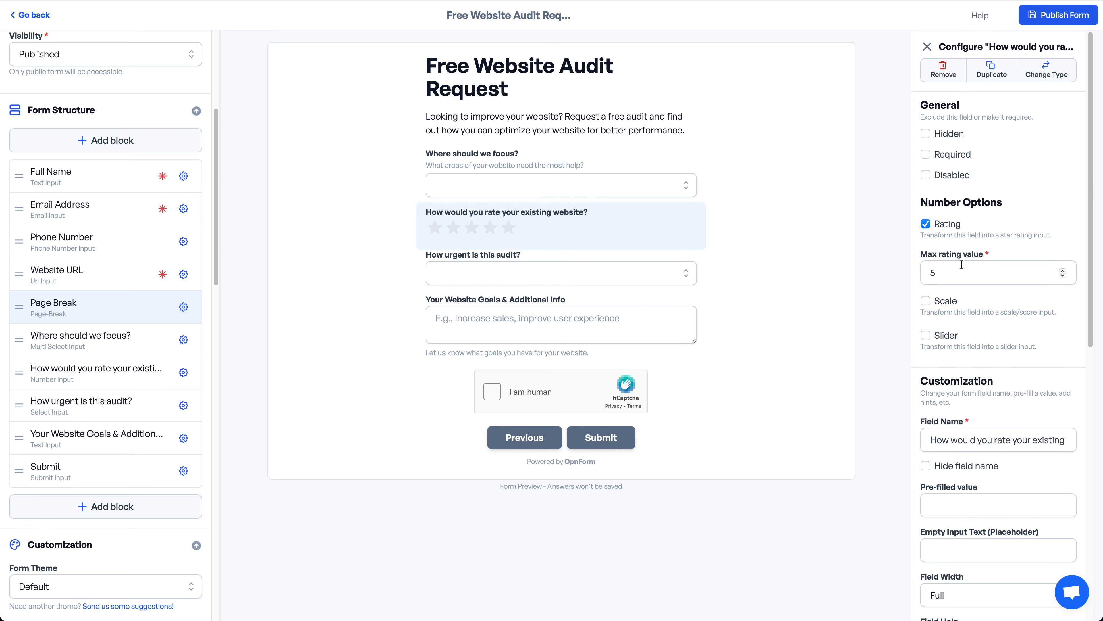
left_click(490, 227)
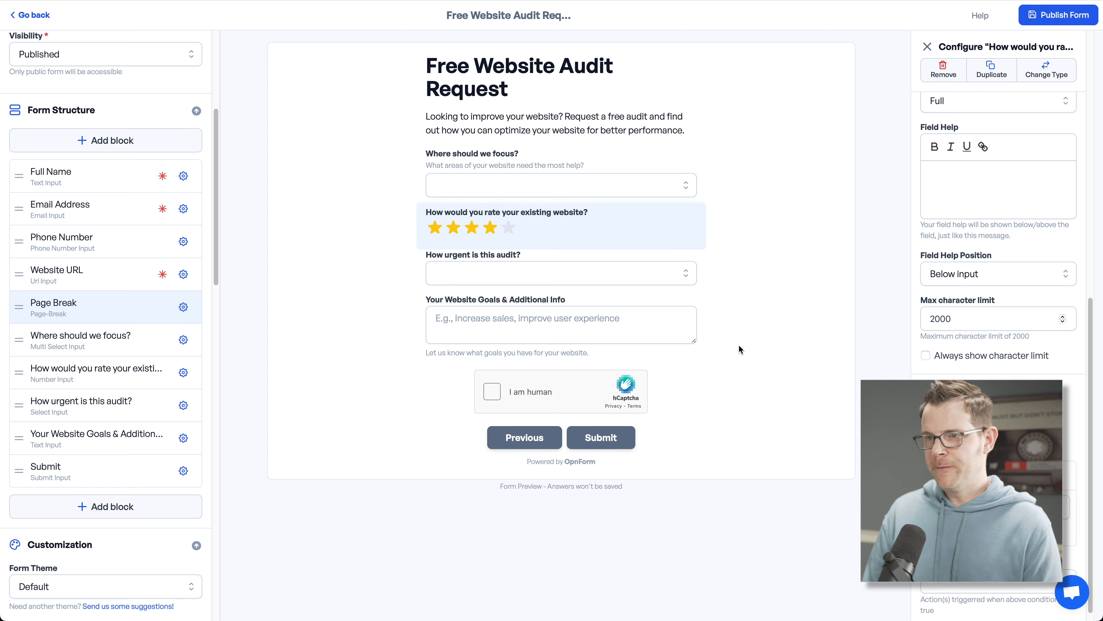
Check the choices of the "Where should we focus?" dropdown in the preview, leaving it empty.
left_click(516, 192)
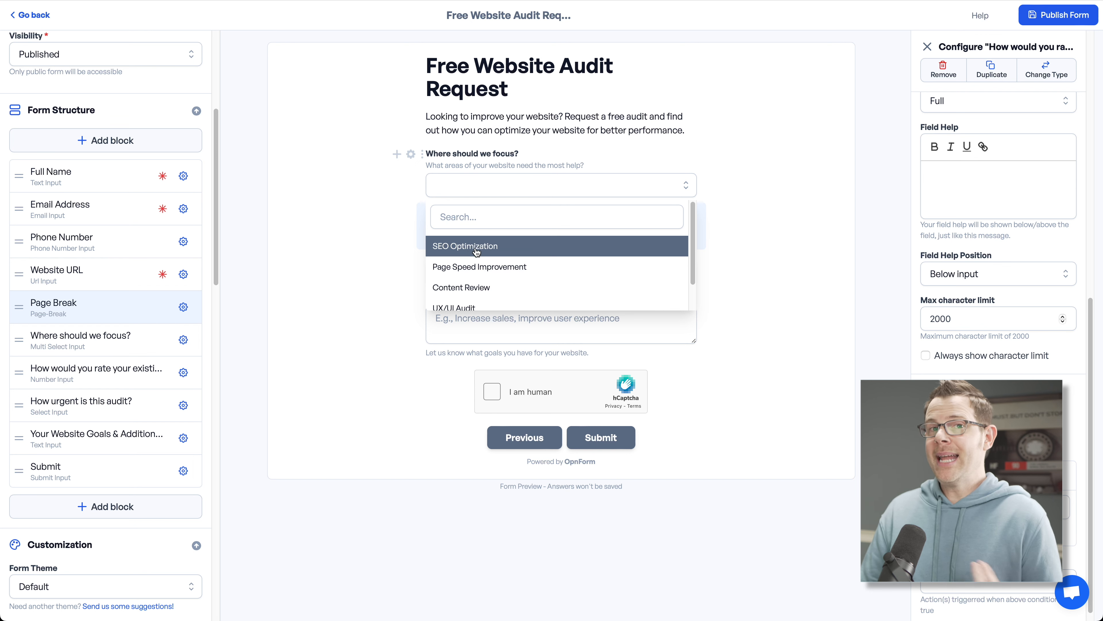
left_click(746, 239)
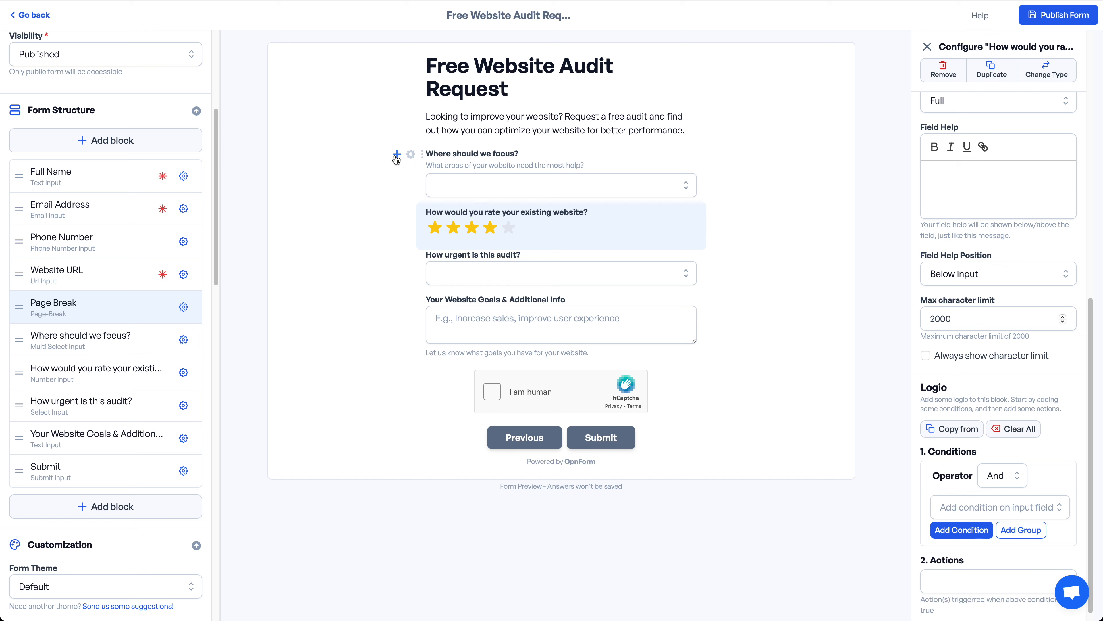
Add a multi-select field named "SEO Parts You Want To Improve" below "Where should we focus?" with options Technical SEO, Onpage SEO and Off Page.
left_click(393, 155)
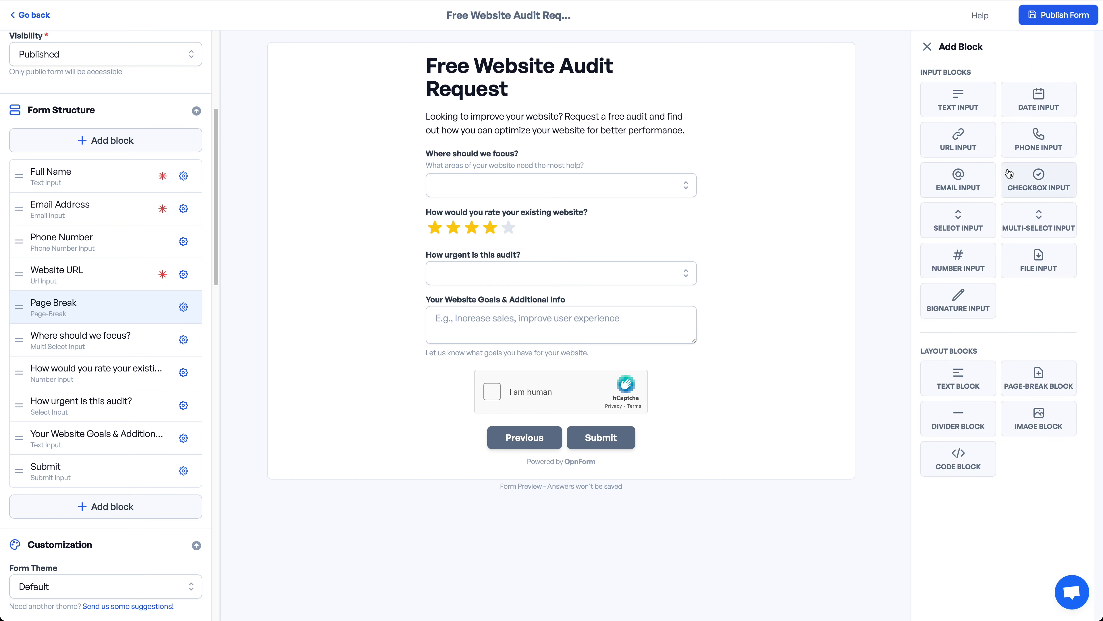
left_click(1050, 215)
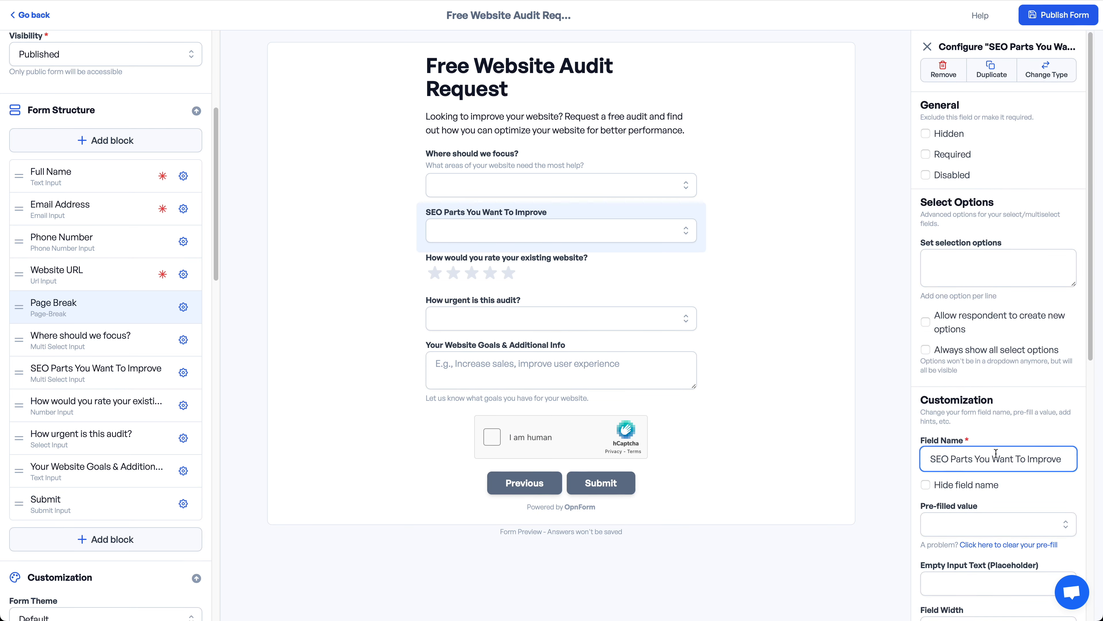
left_click(989, 259)
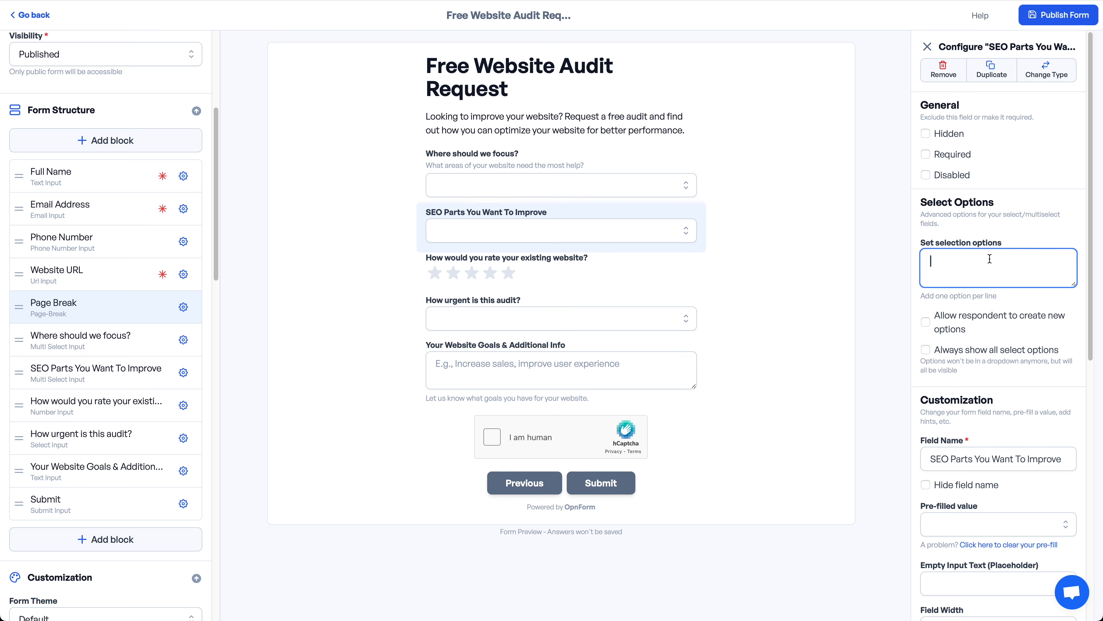
type("Technical SEO")
key("Return")
type("On")
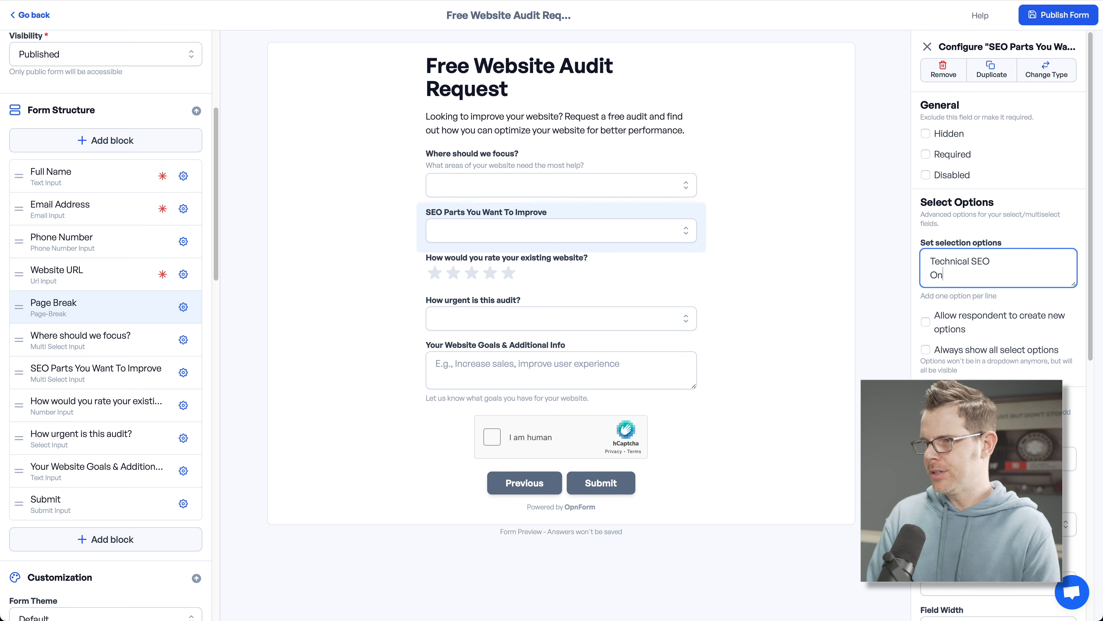
type("page SEO")
key("Return")
type("O")
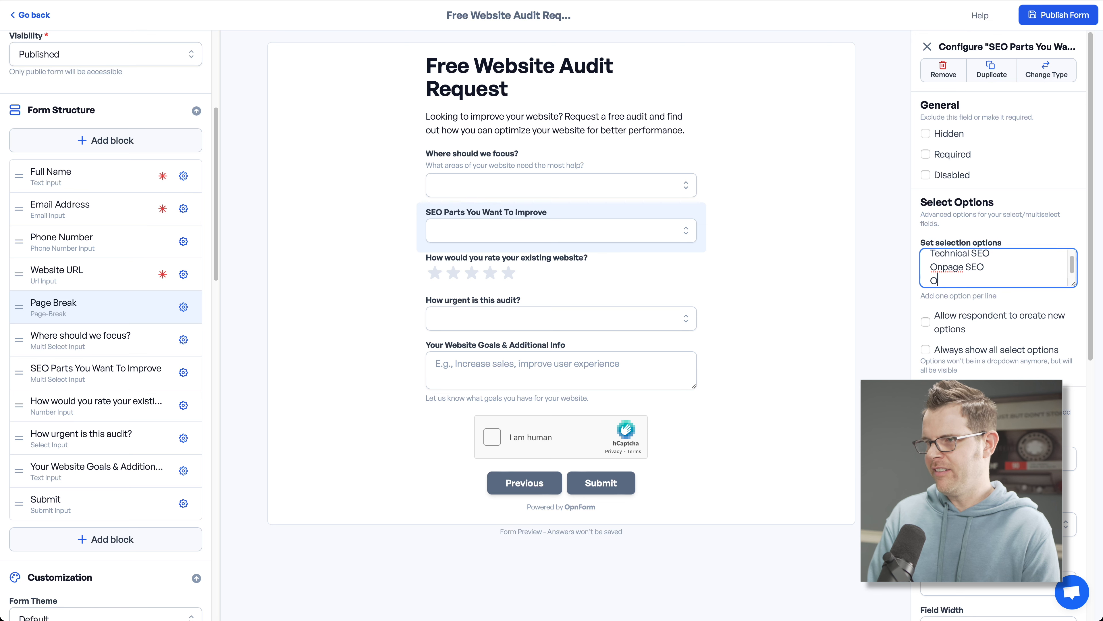
type("ff Page")
Test the SEO parts field in the preview by selecting Technical SEO, Onpage SEO and Off Page.
left_click(478, 230)
left_click(476, 257)
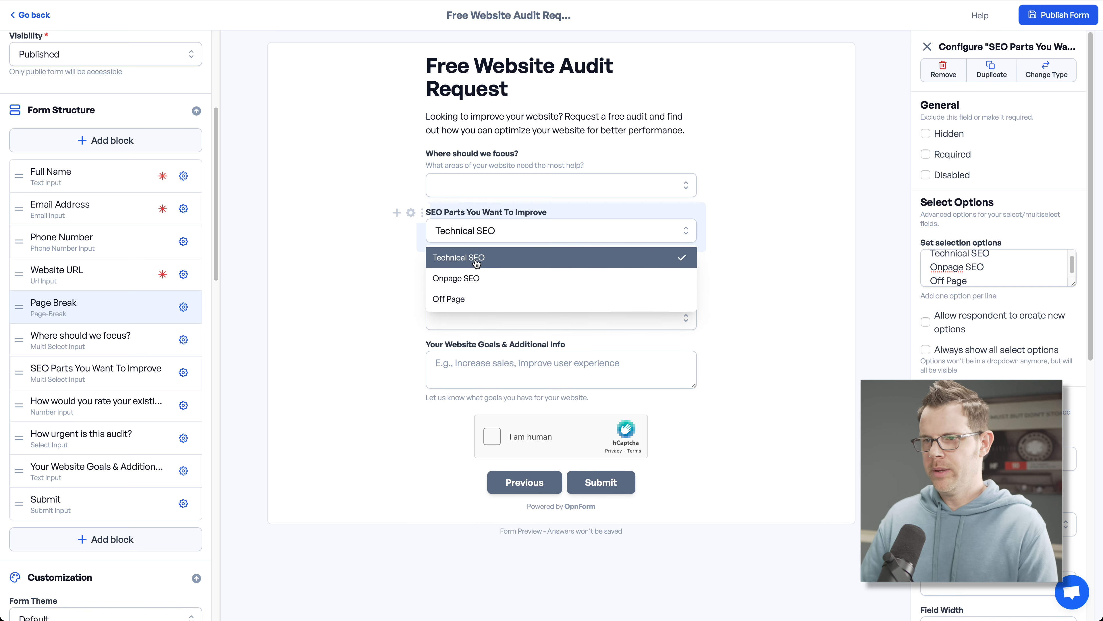
left_click(478, 278)
left_click(494, 298)
left_click(796, 263)
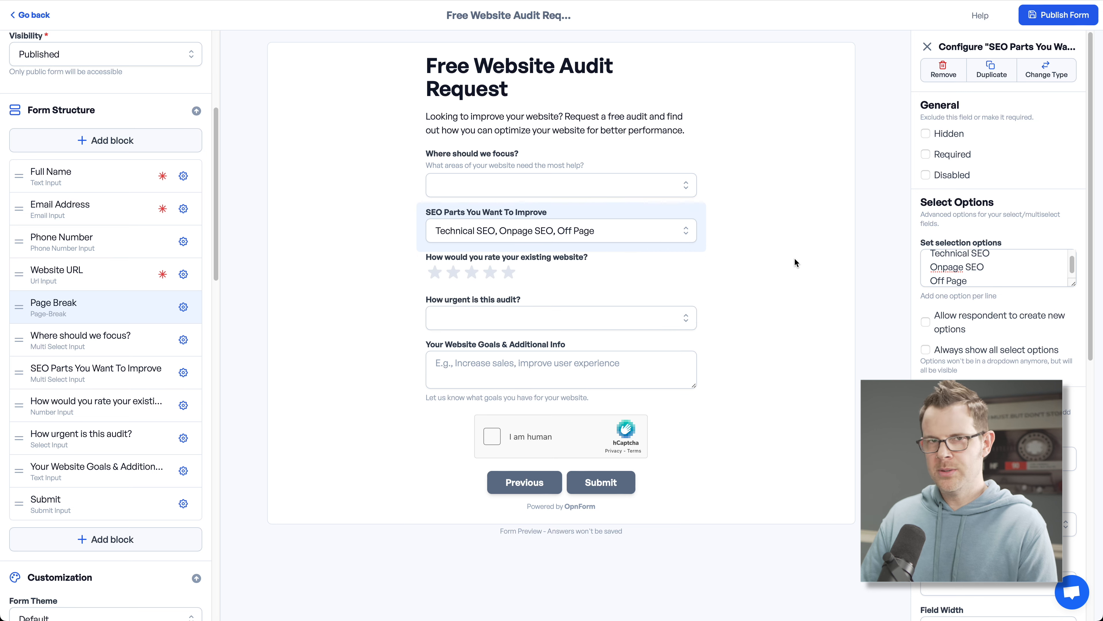
left_click(627, 240)
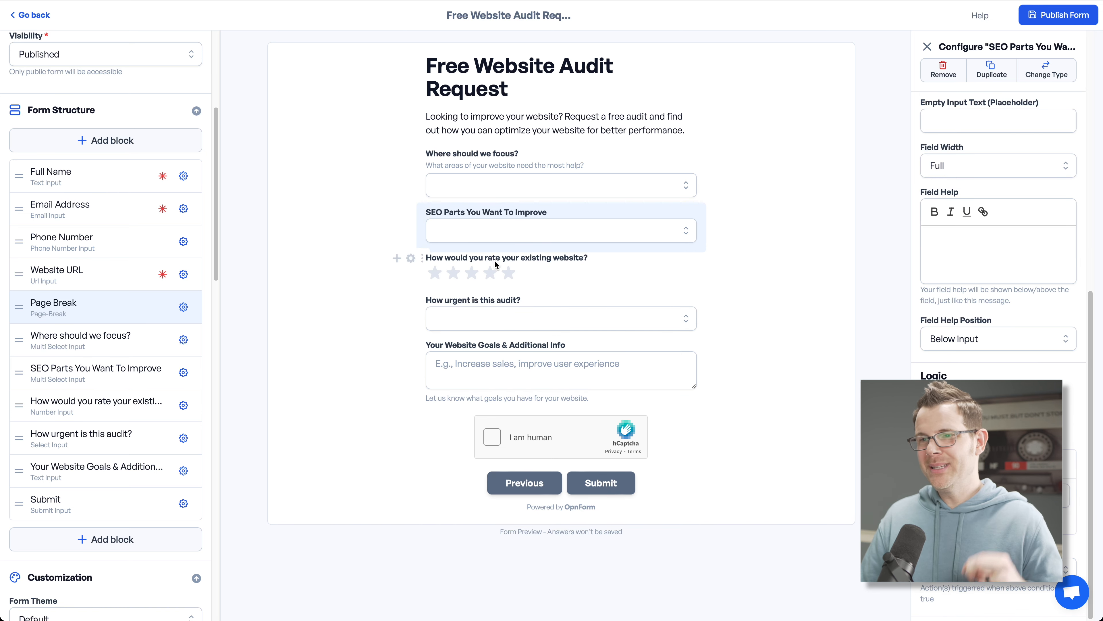
Add a logic condition to the SEO parts field: "Where should we focus?" Does Not Contain SEO Optimization.
left_click(479, 186)
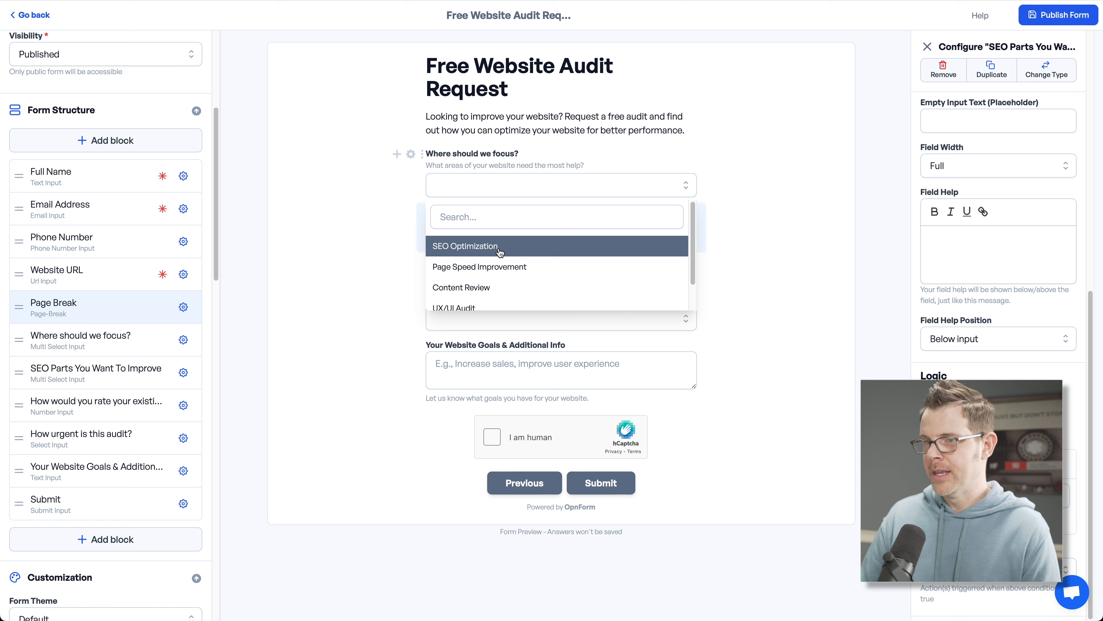
left_click(735, 213)
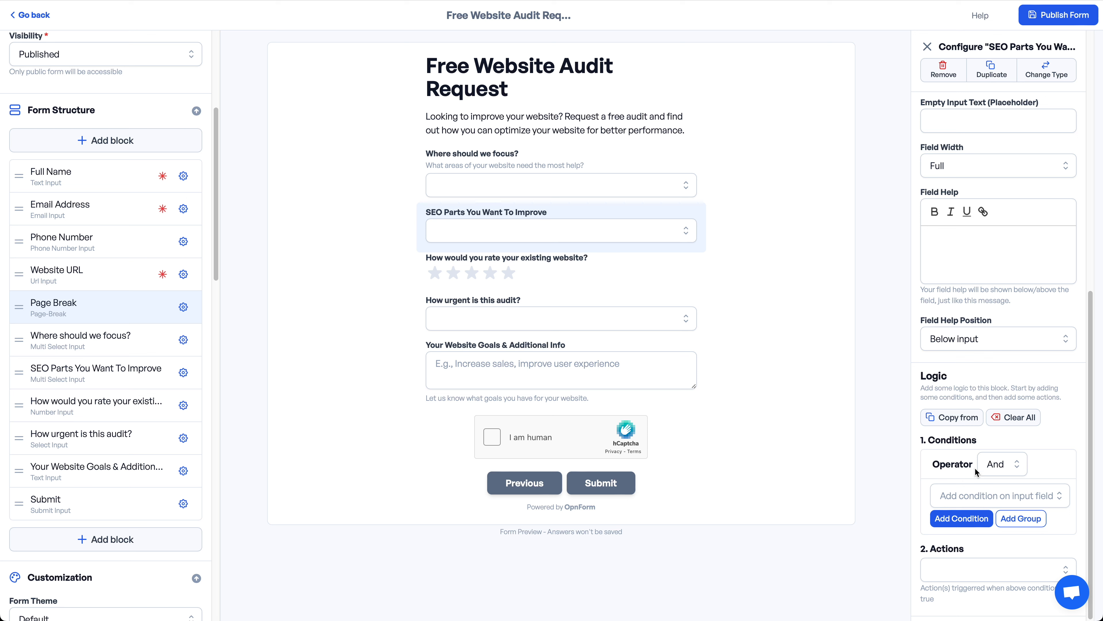
left_click(970, 497)
scroll(984, 561, "down", 5)
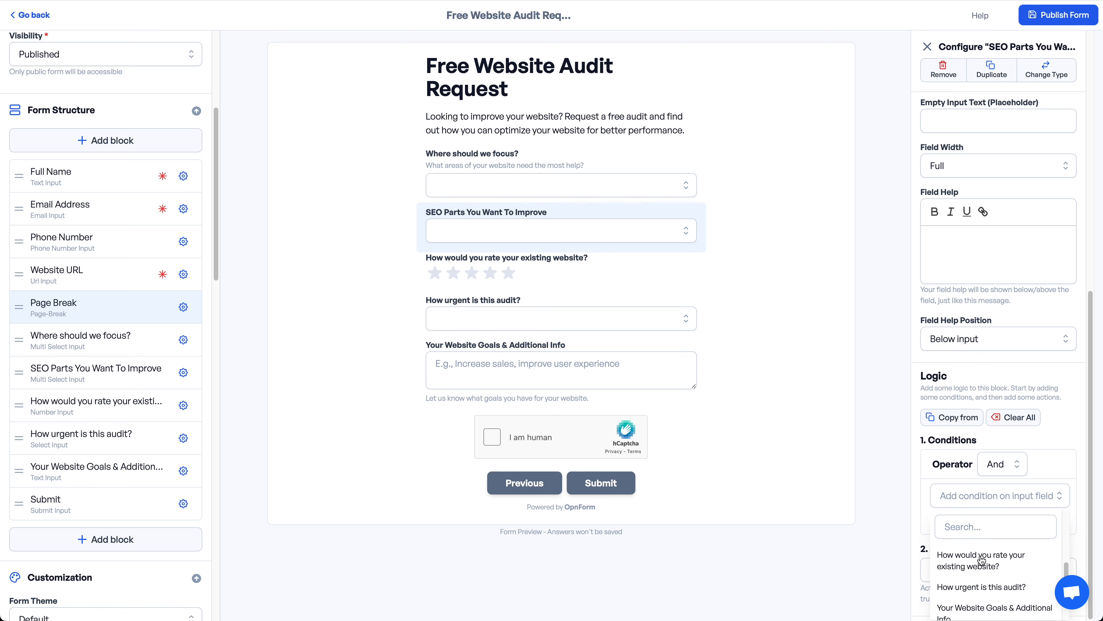
scroll(988, 570, "up", 2)
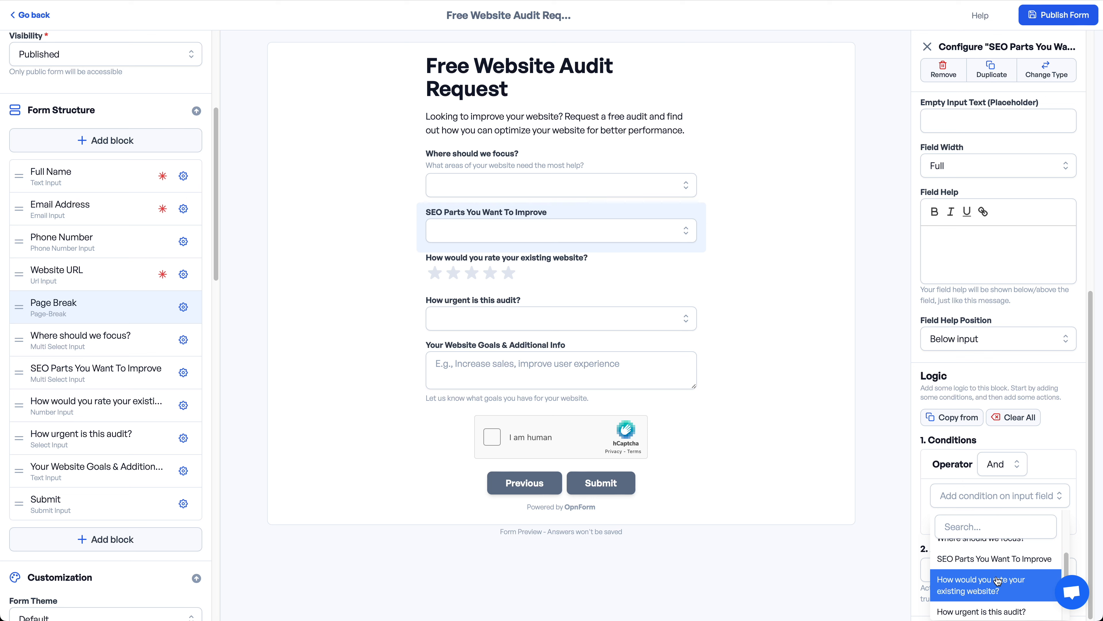
scroll(988, 583, "up", 2)
left_click(975, 600)
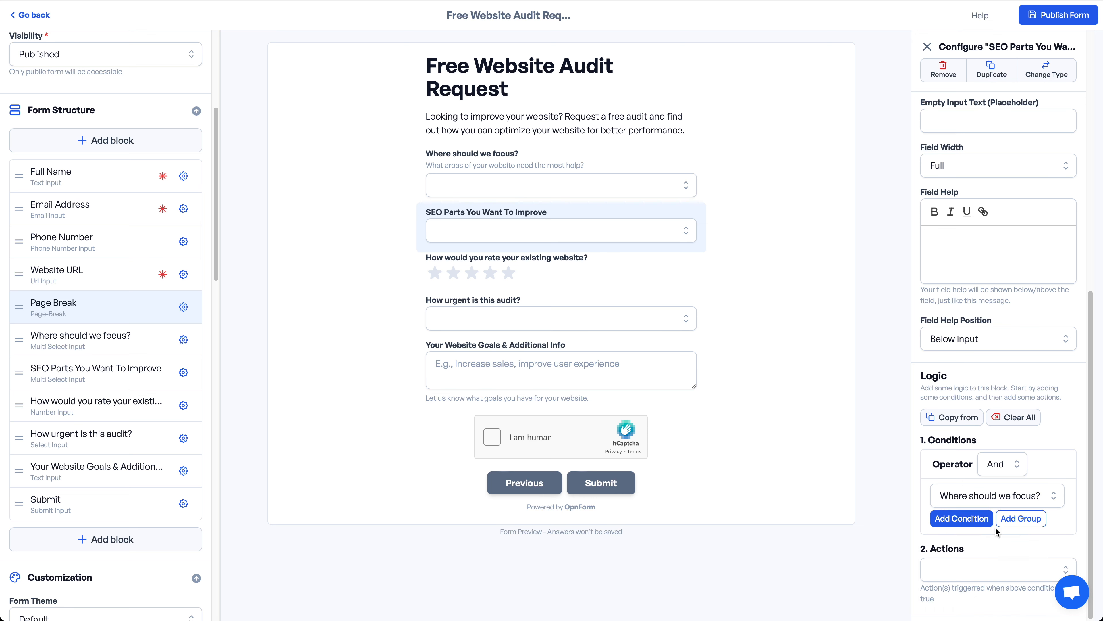
left_click(984, 520)
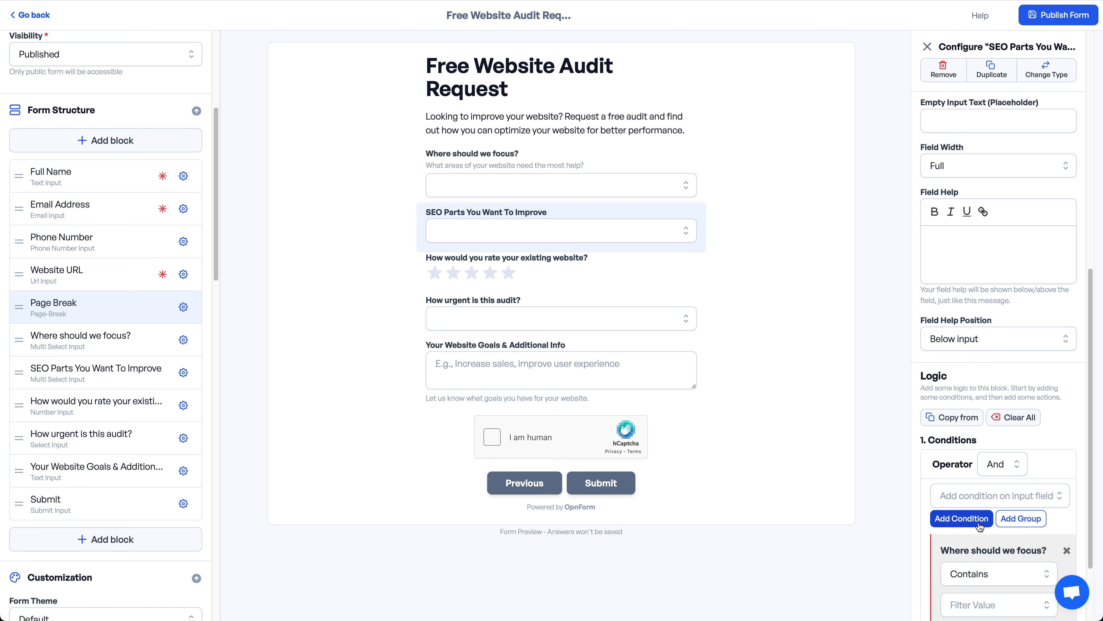
scroll(999, 526, "down", 2)
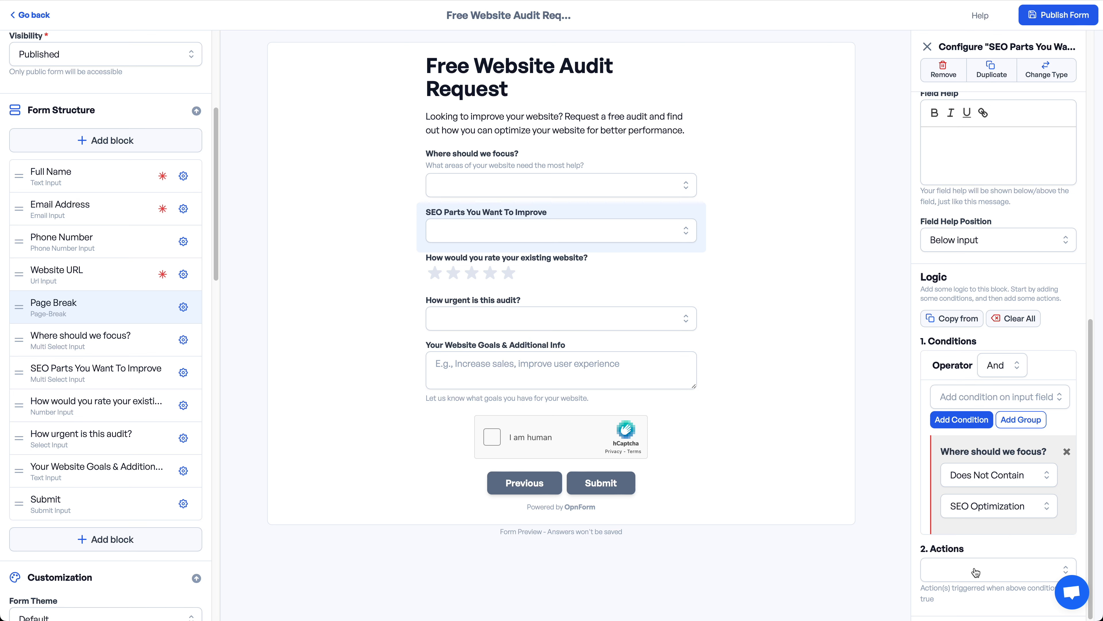
Set the action for the SEO parts field's condition to Hide Block.
left_click(959, 578)
scroll(958, 578, "down", 1)
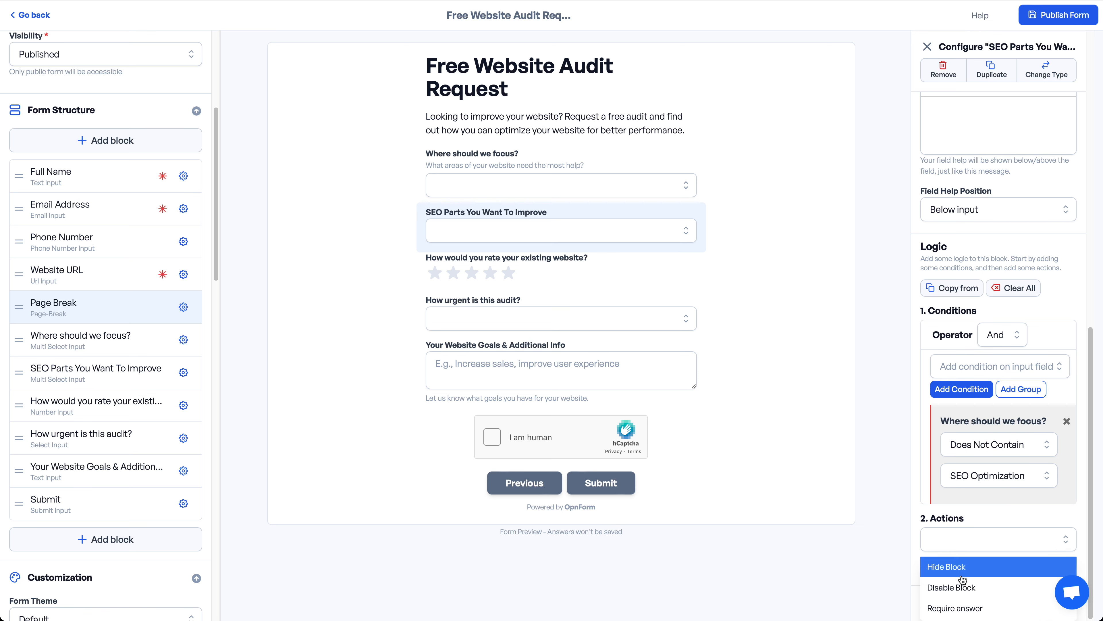
left_click(945, 578)
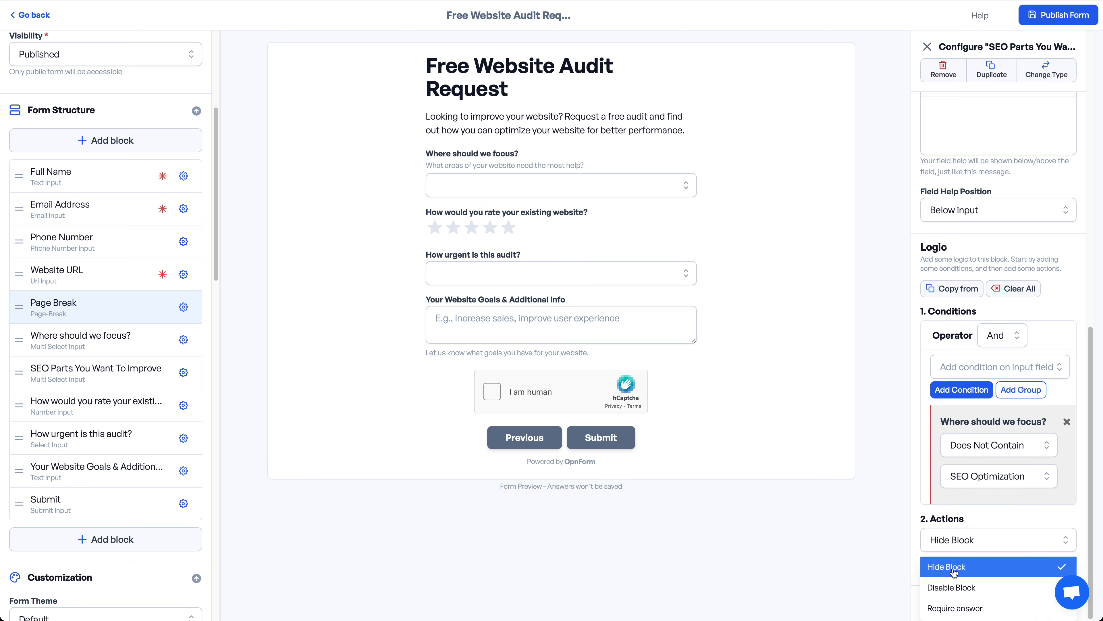
left_click(823, 395)
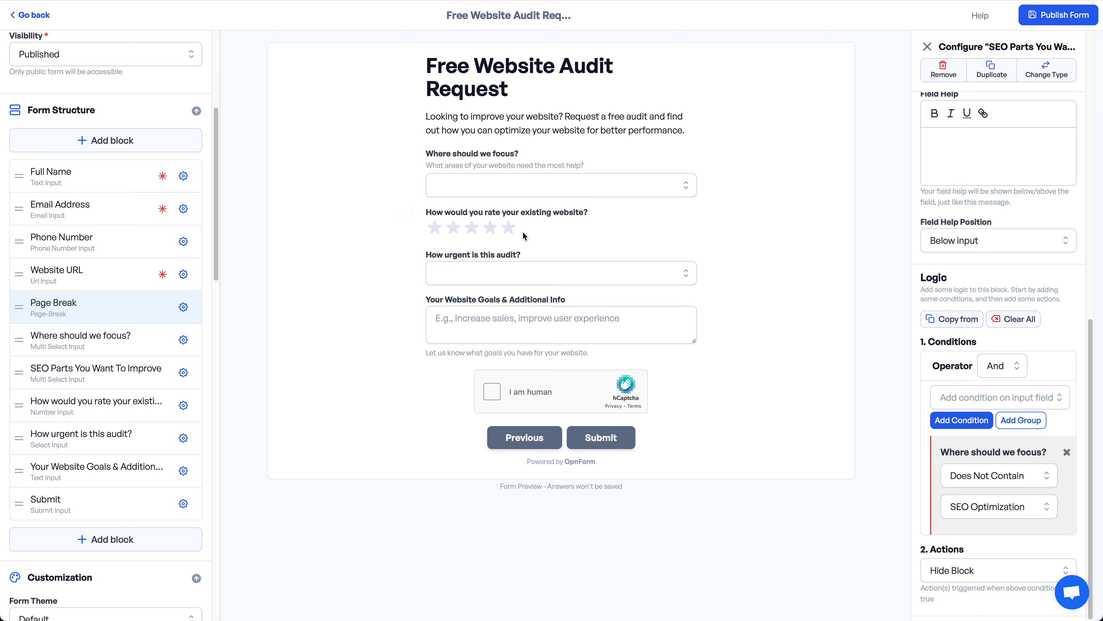
Test the conditional logic by choosing SEO Optimization under "Where should we focus?" in the preview.
left_click(487, 187)
left_click(461, 244)
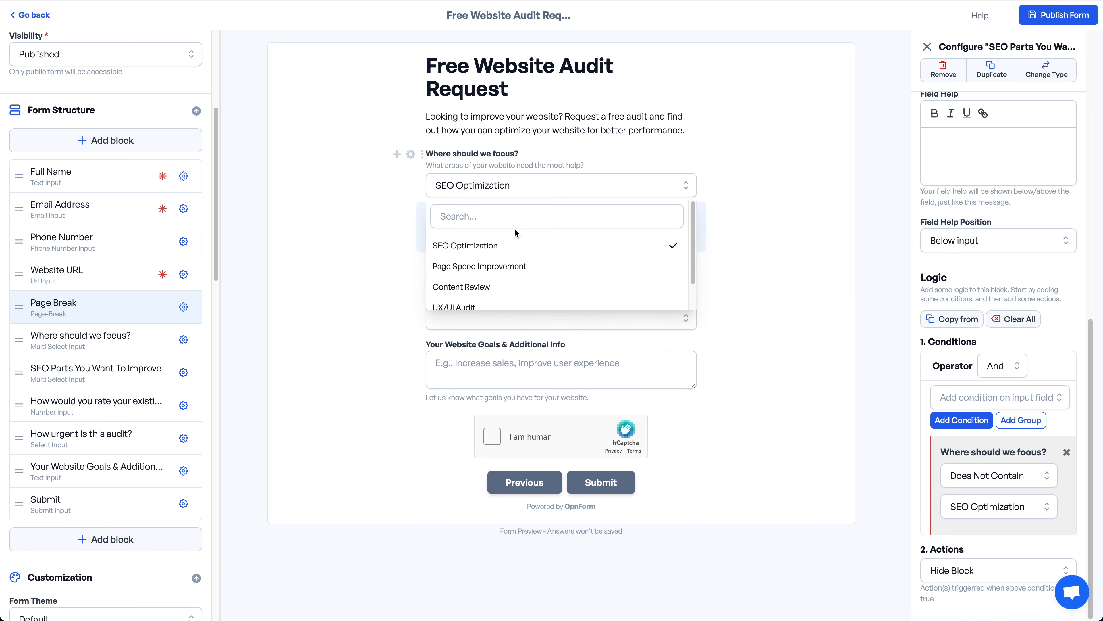
left_click(739, 208)
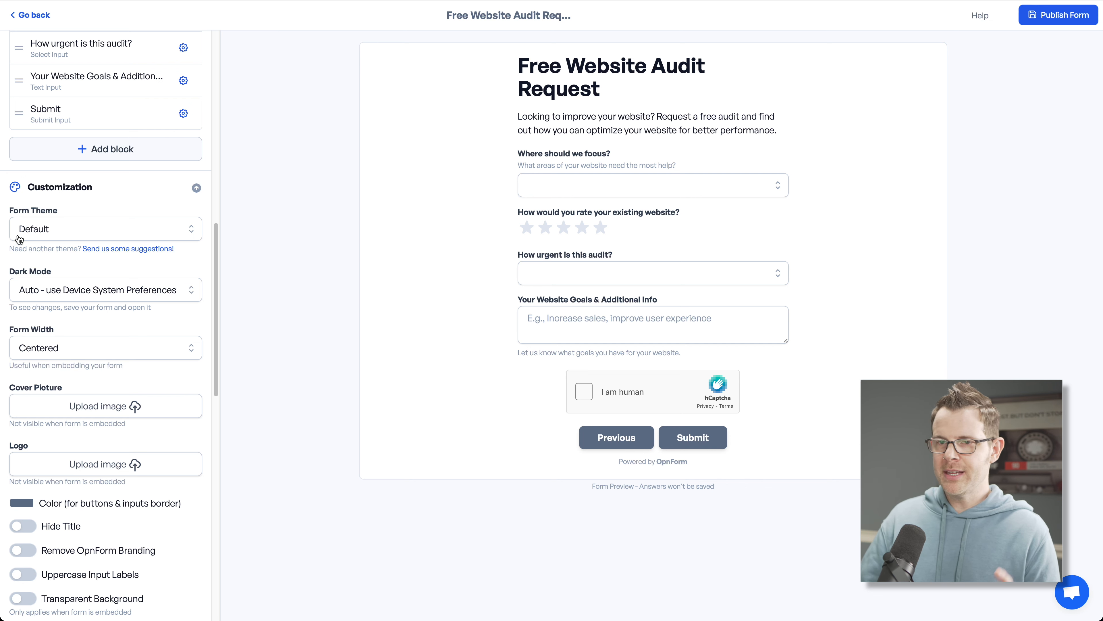
Try the Notion form theme and set the theme to Simple.
left_click(48, 231)
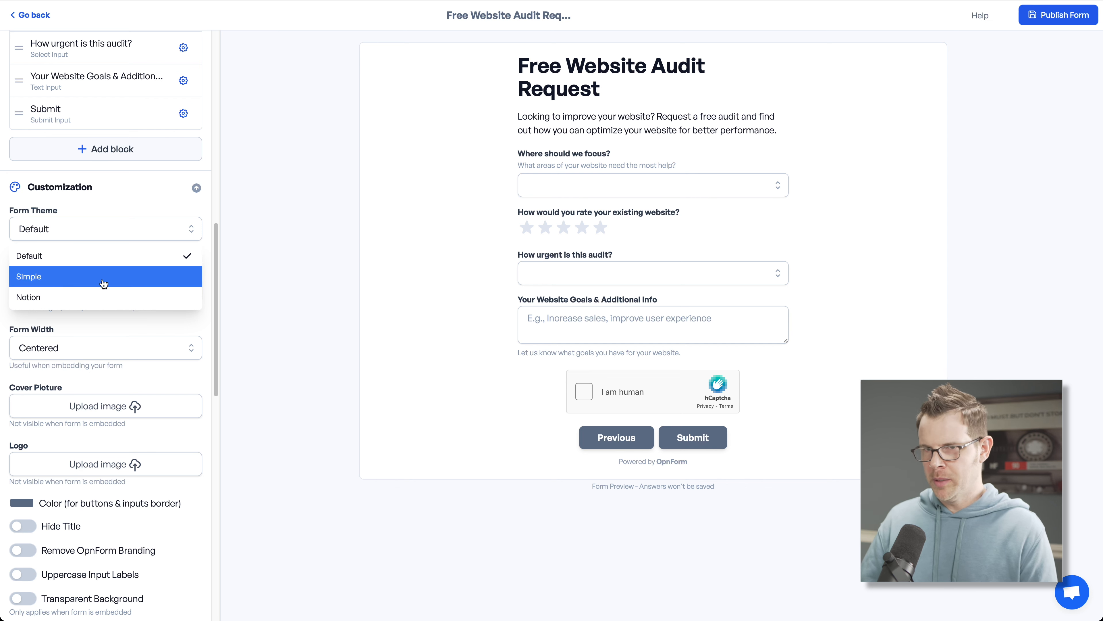
left_click(70, 298)
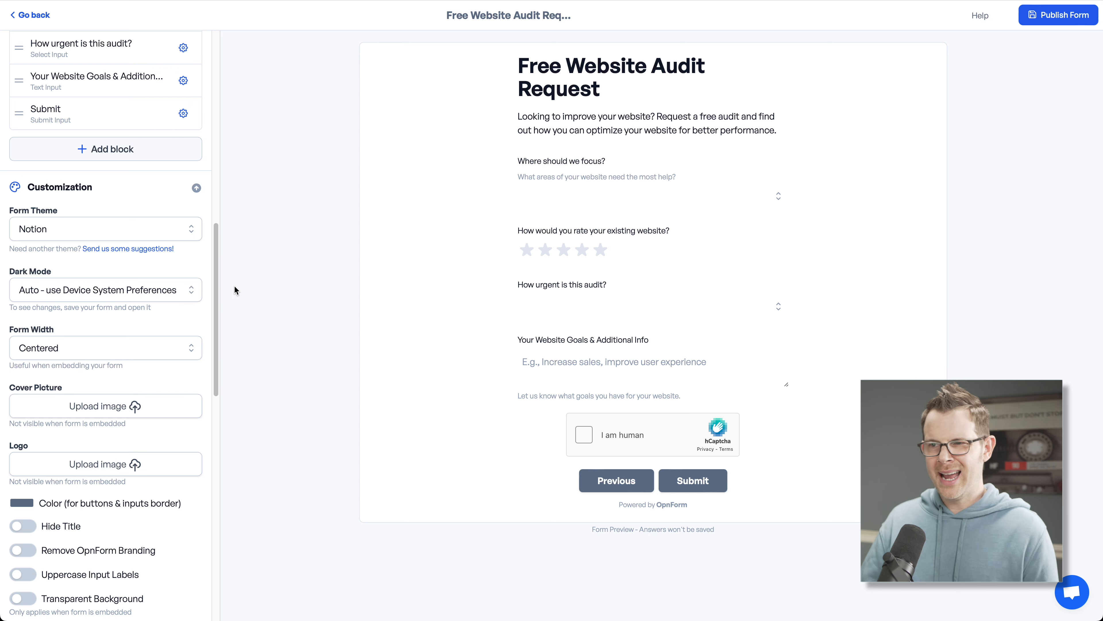
left_click(58, 235)
left_click(70, 278)
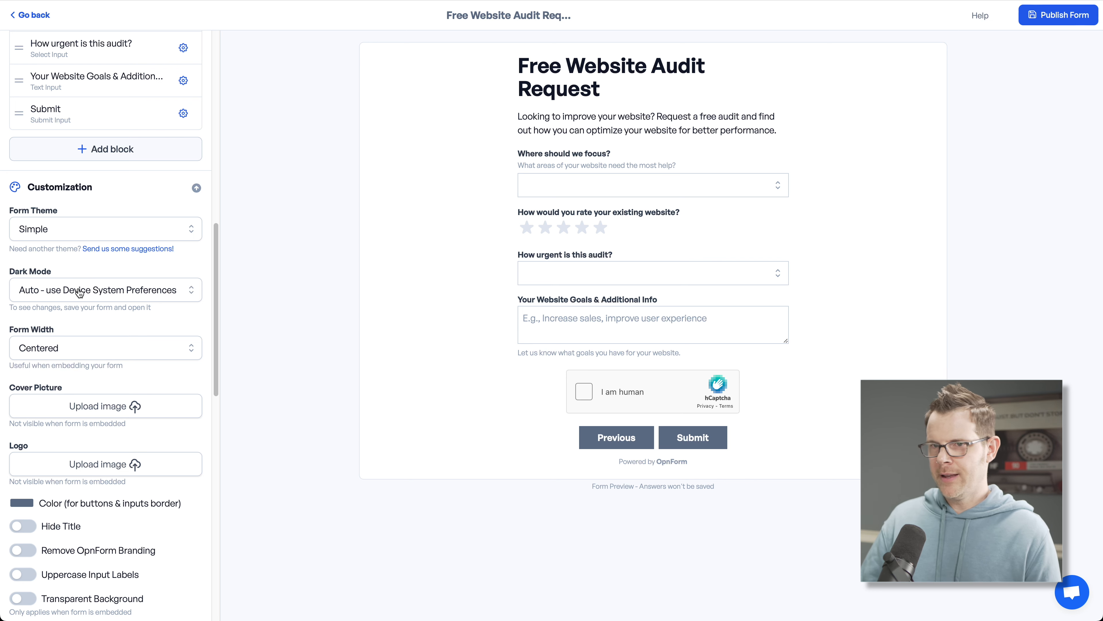
Try Dark Mode on the form and set its dark mode option to Light Mode.
left_click(79, 293)
left_click(176, 365)
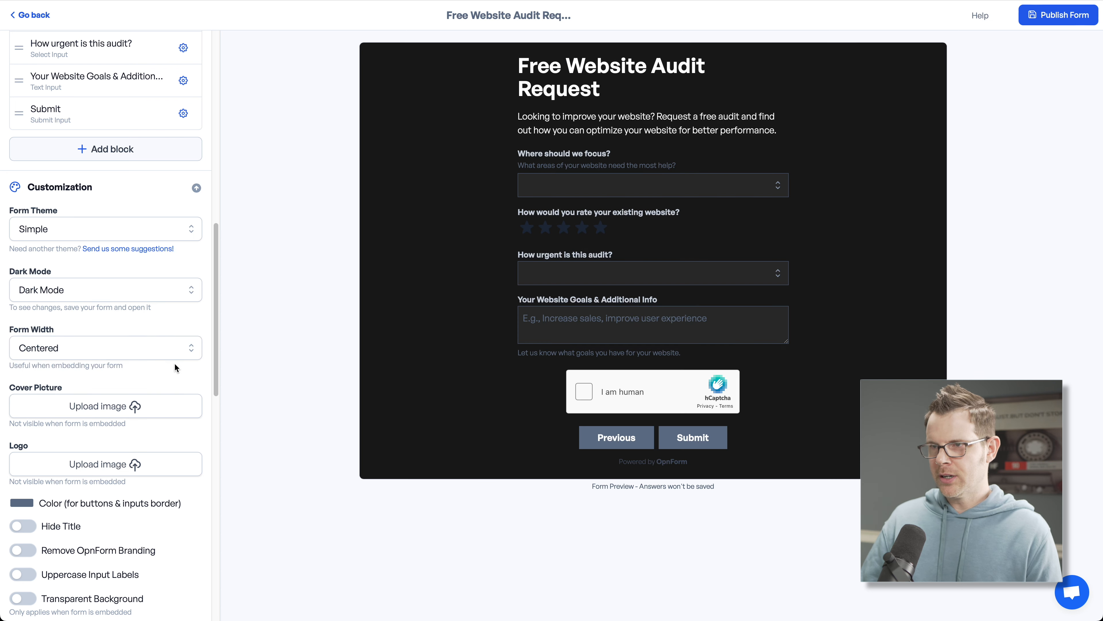
left_click(74, 294)
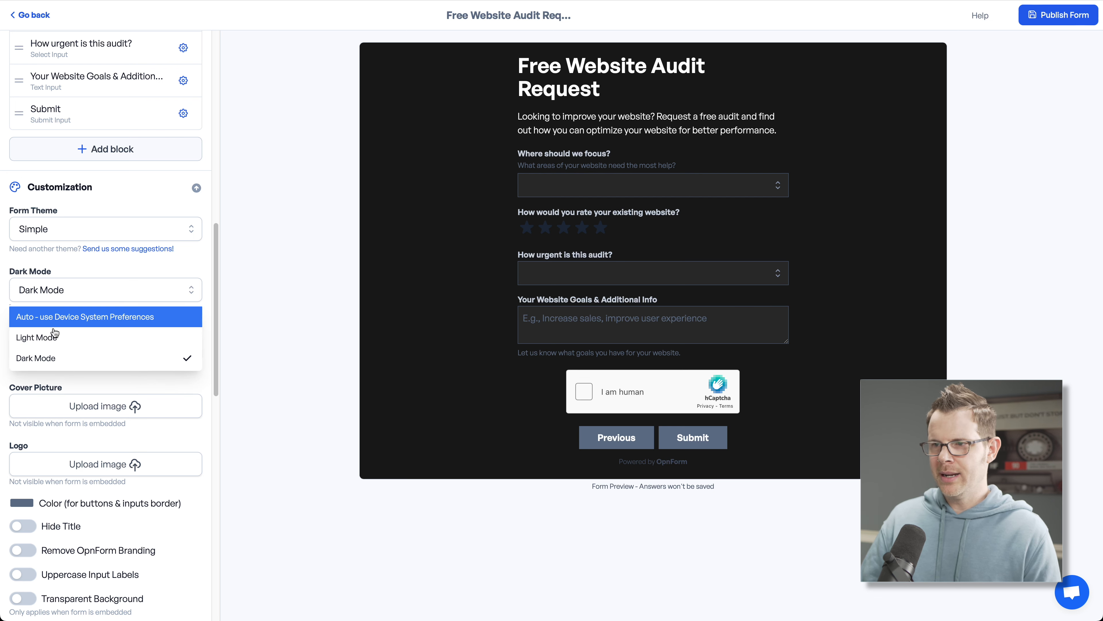
left_click(61, 337)
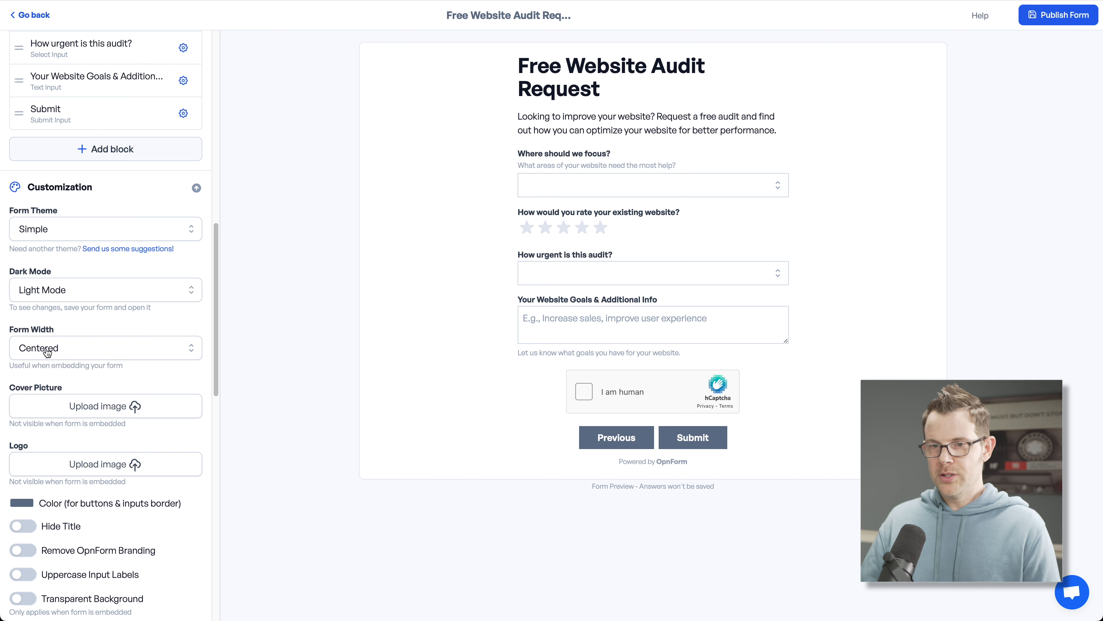
Try the Full Width form width and return it to Centered.
left_click(61, 349)
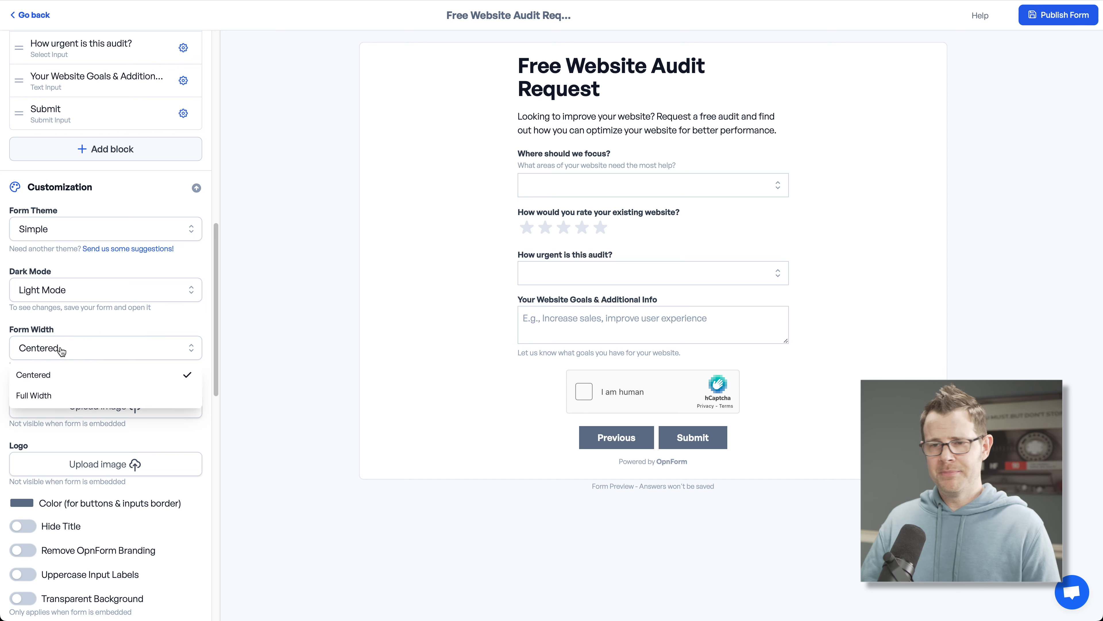
left_click(73, 394)
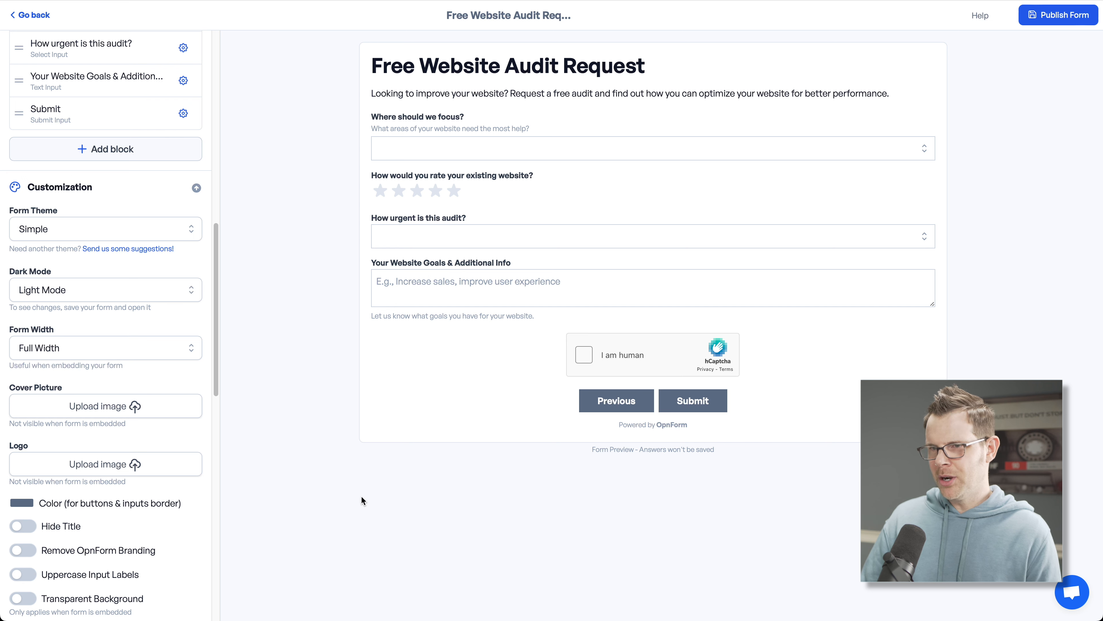
left_click(92, 348)
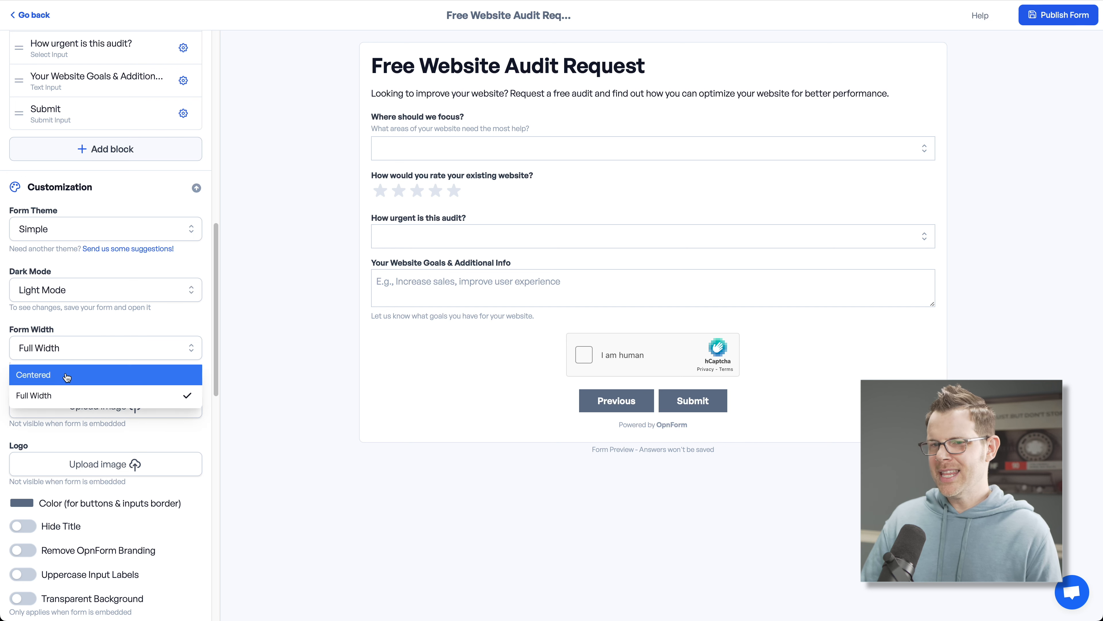
left_click(65, 377)
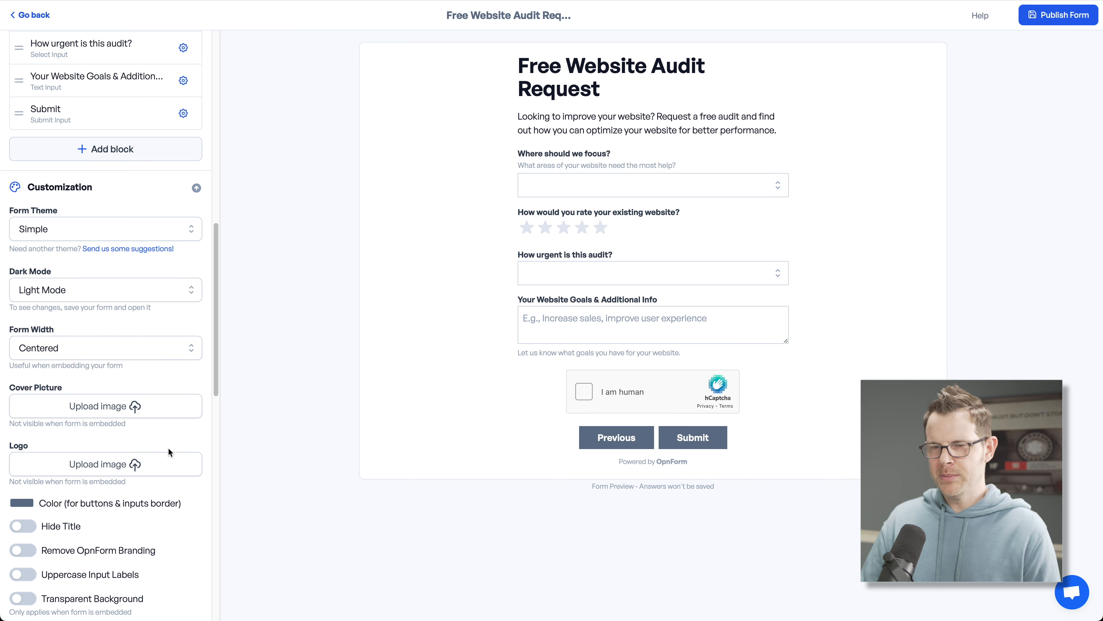
Check the upload dialog for the form's logo and close it without adding an image.
scroll(71, 331, "down", 2)
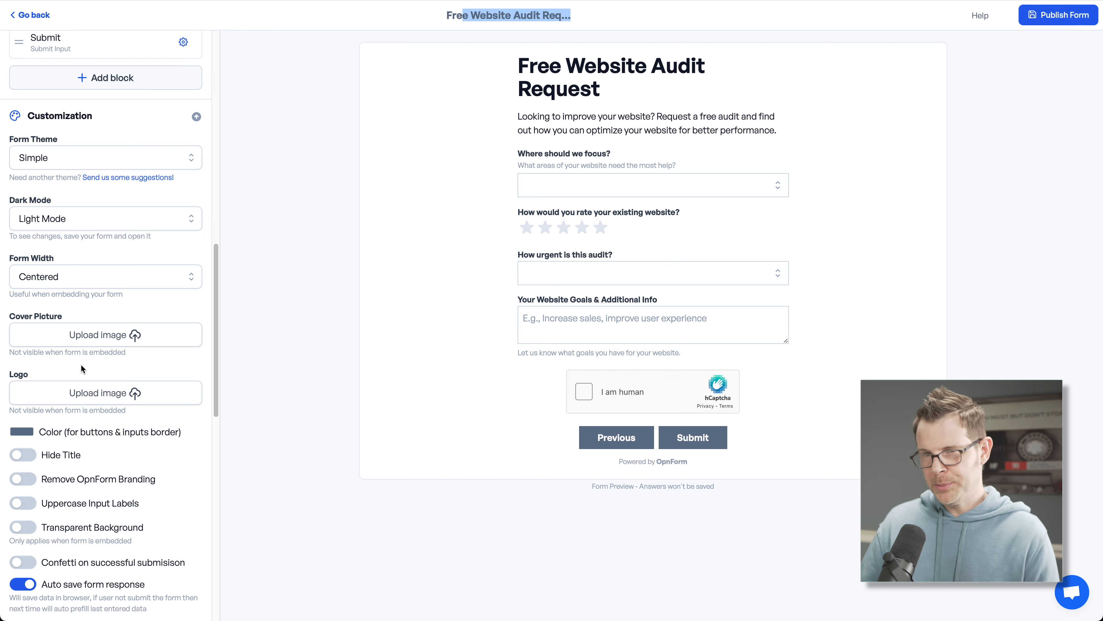
left_click(109, 395)
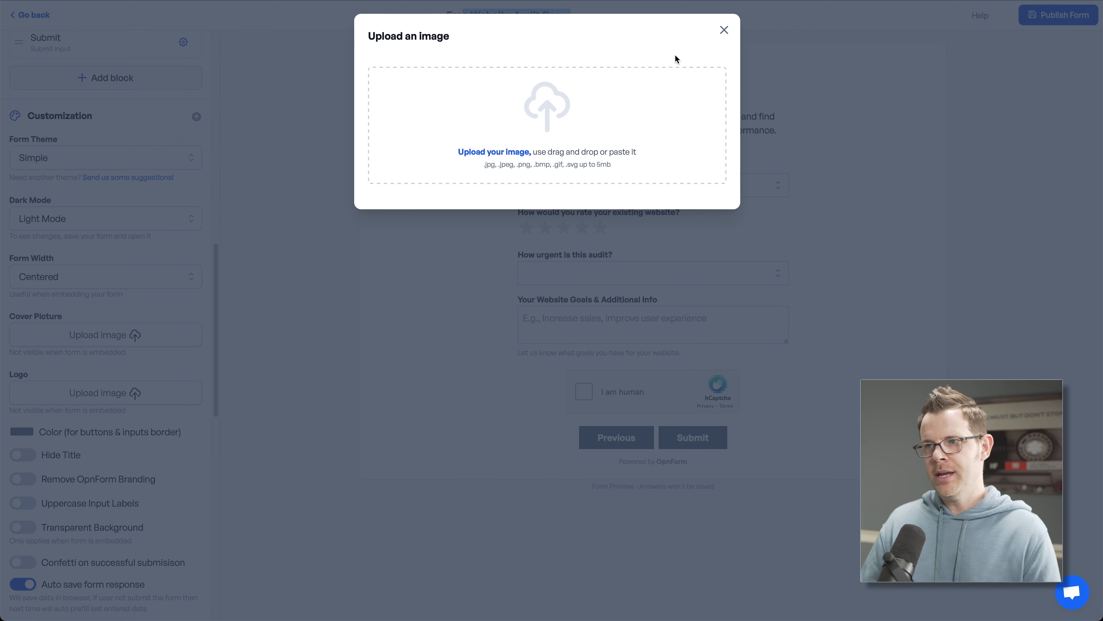
left_click(724, 31)
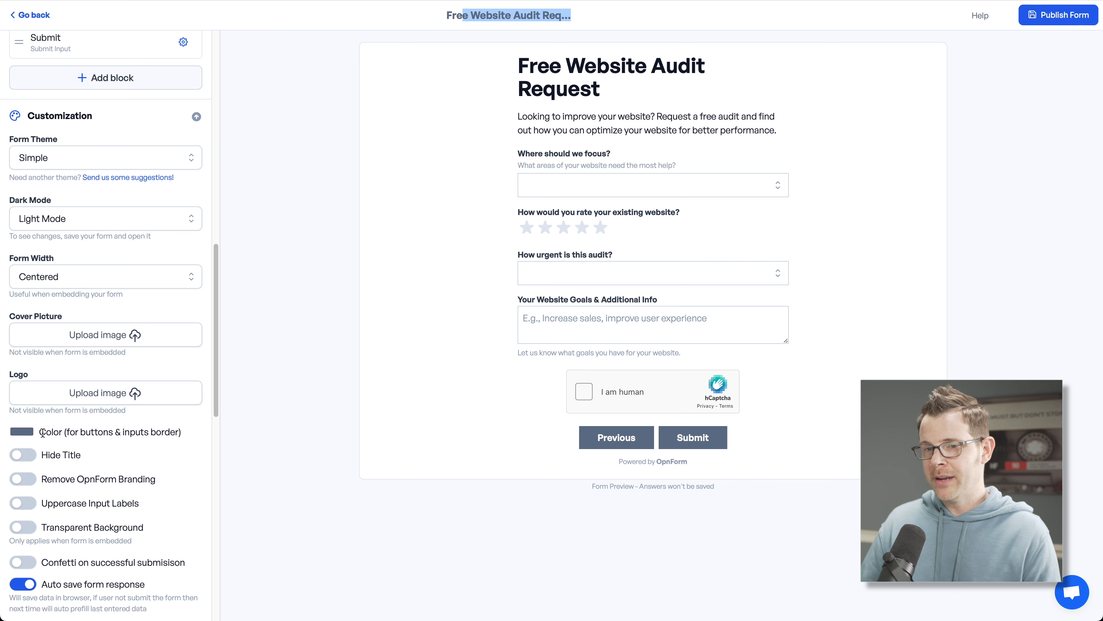
Change the color for the form's buttons and input borders to yellow-orange.
left_click(29, 433)
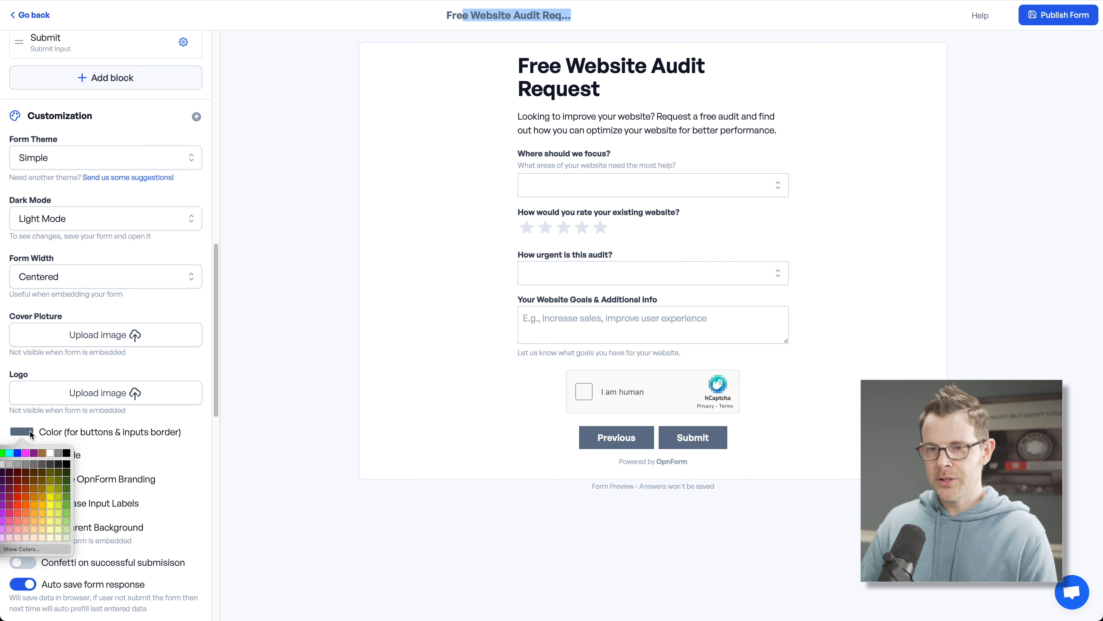
left_click(35, 533)
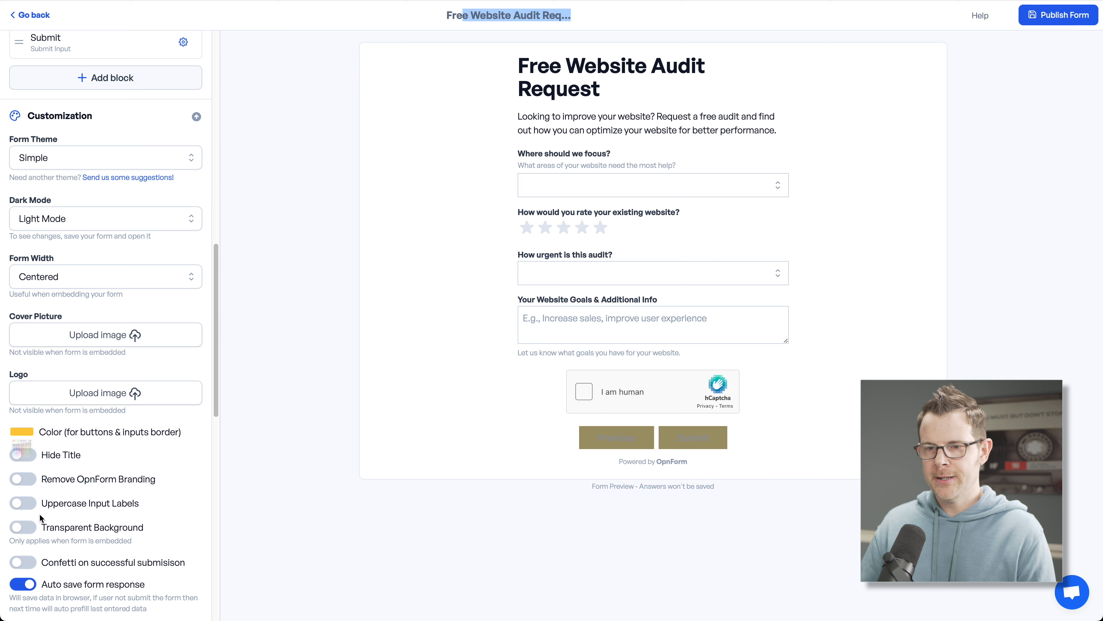
Change the color for the form's buttons and input borders to coral red.
left_click(27, 432)
left_click(63, 514)
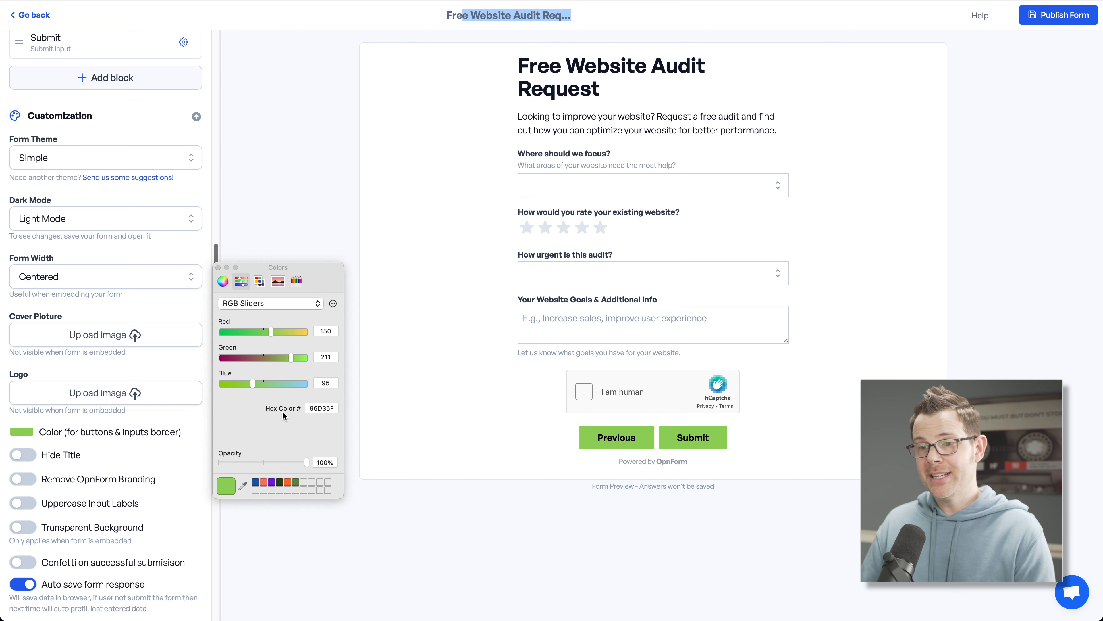
left_click(256, 482)
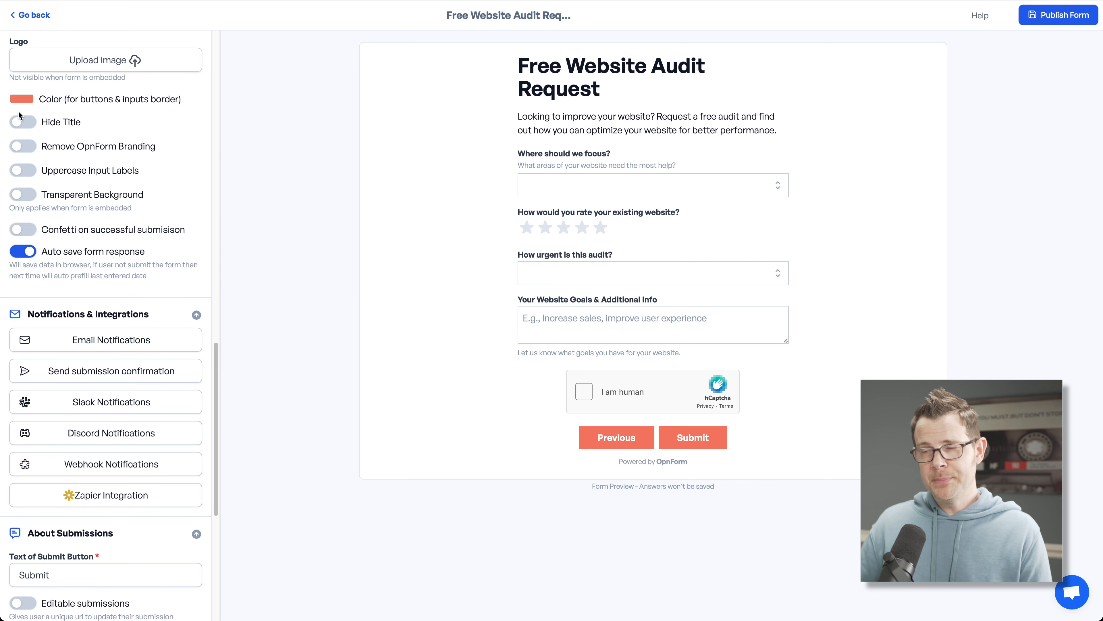
Try hiding the form title, restore it, and remove the OpnForm branding from the form.
left_click(27, 124)
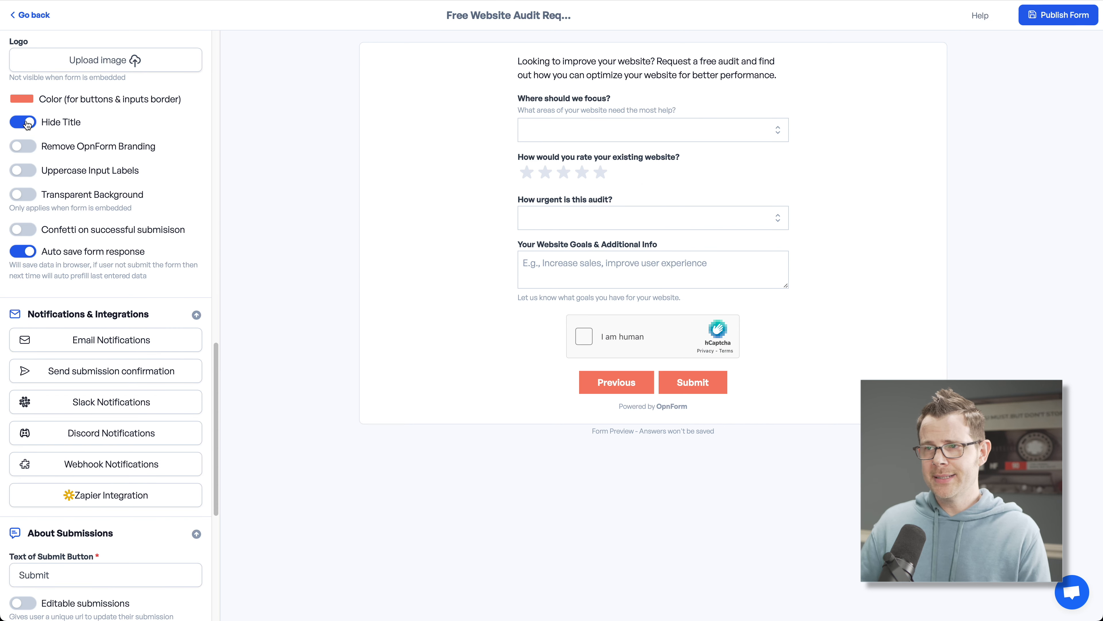
left_click(27, 123)
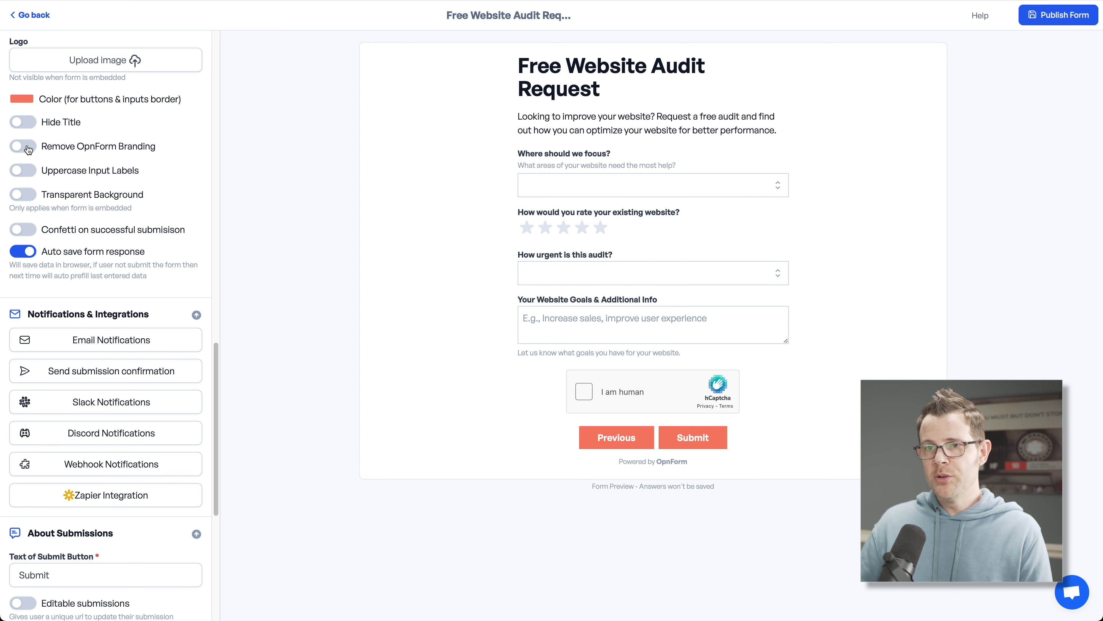
left_click(26, 148)
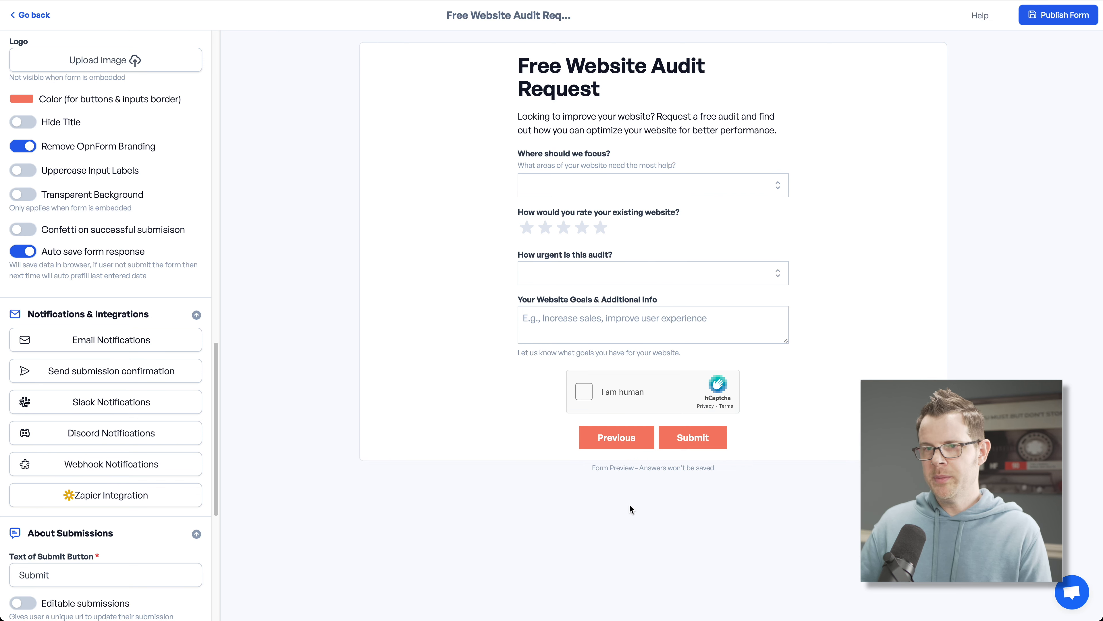
Try the Uppercase Input Labels and Transparent Background options and turn both off again.
left_click(13, 171)
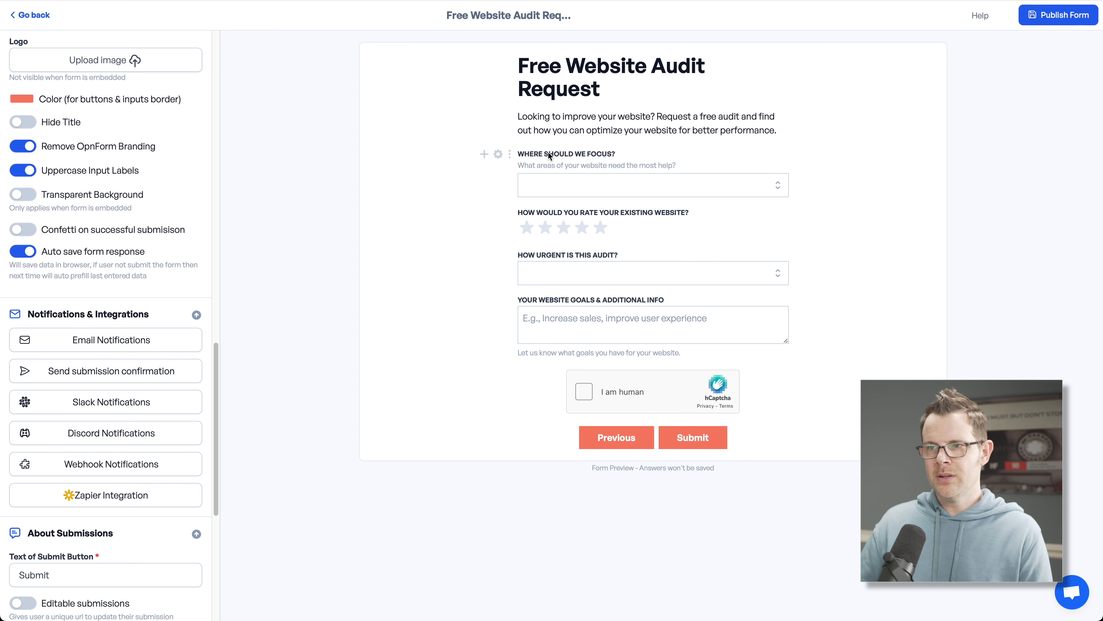
left_click(24, 171)
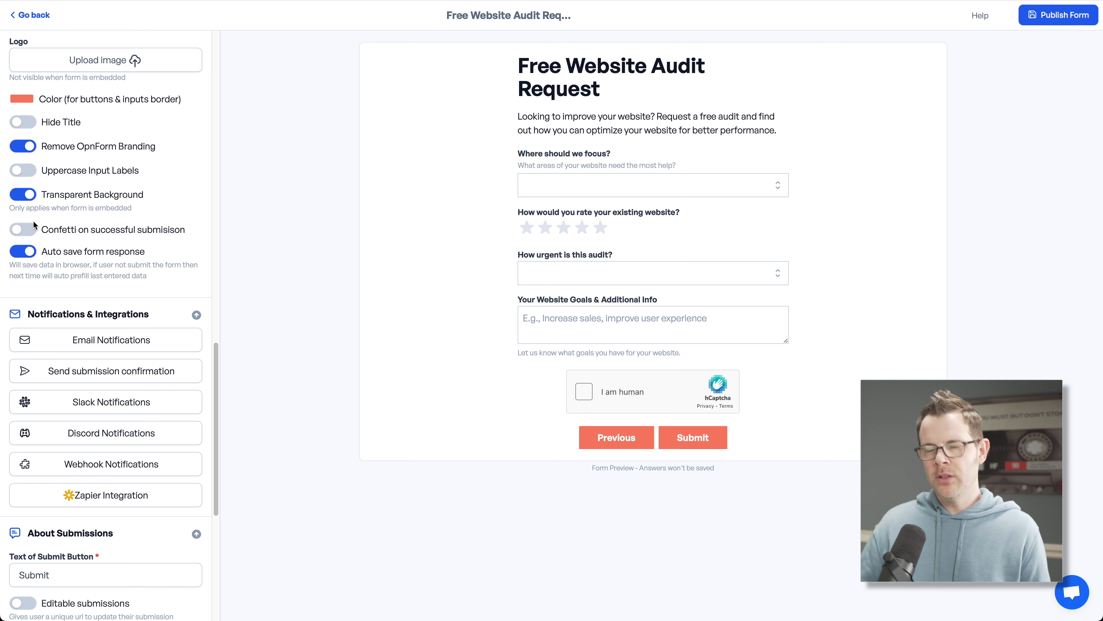
left_click(24, 194)
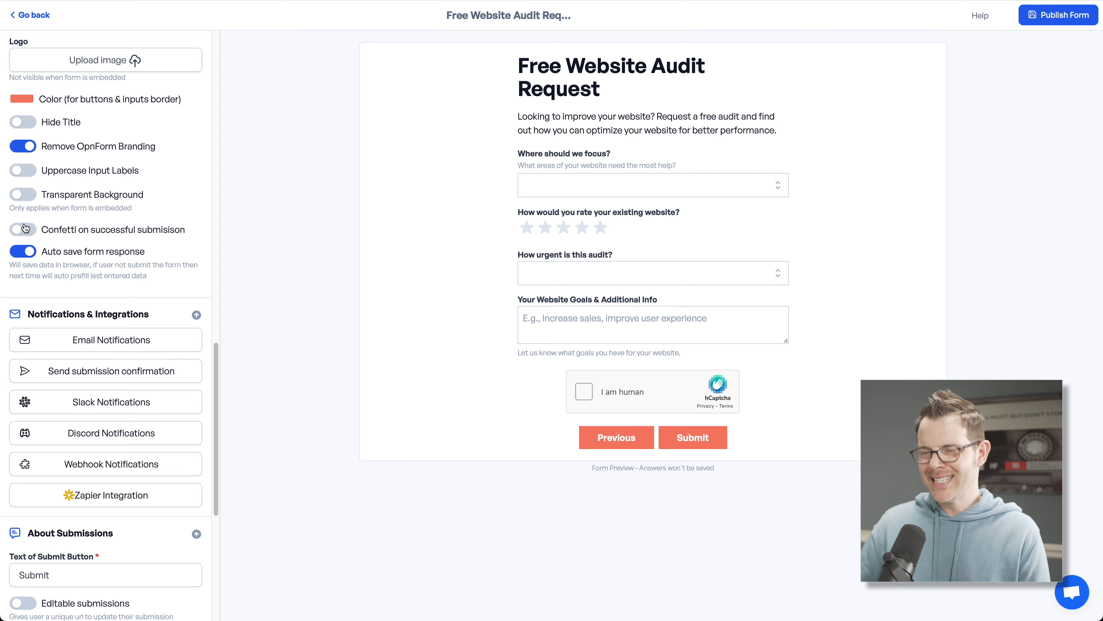
Try the confetti on successful submission option and turn it back off.
left_click(26, 229)
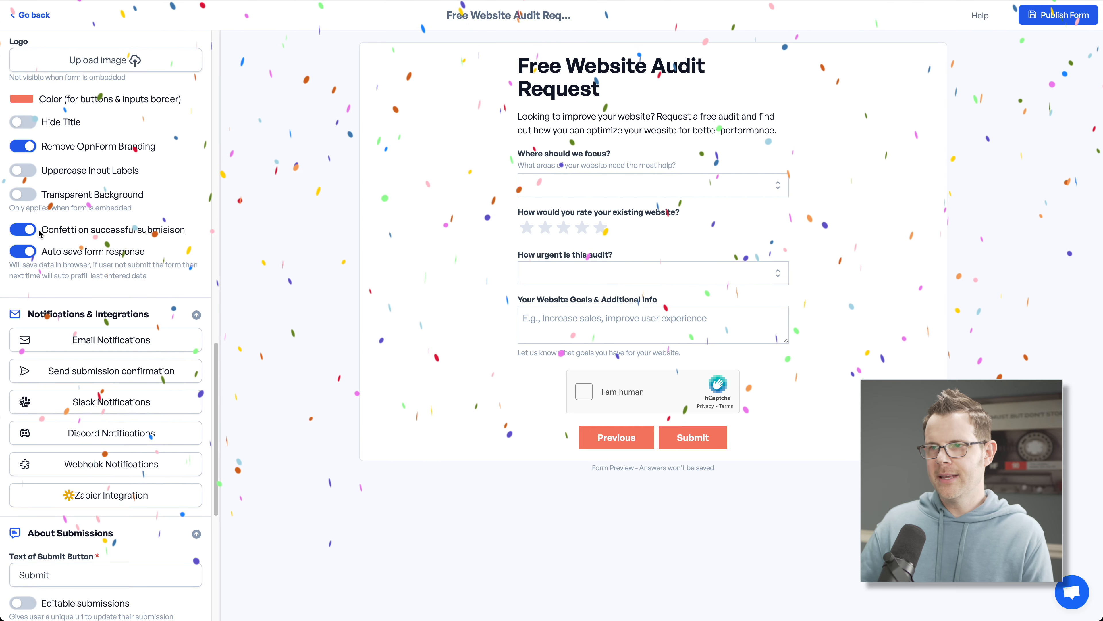
left_click(39, 231)
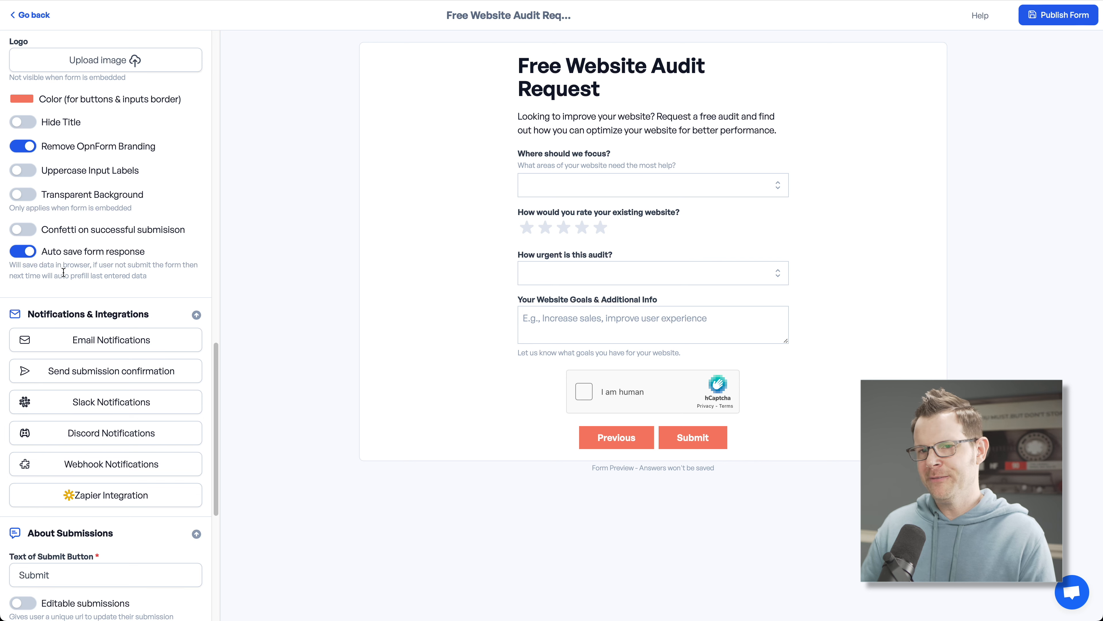
Enable email notifications on submission for the form.
scroll(151, 270, "down", 4)
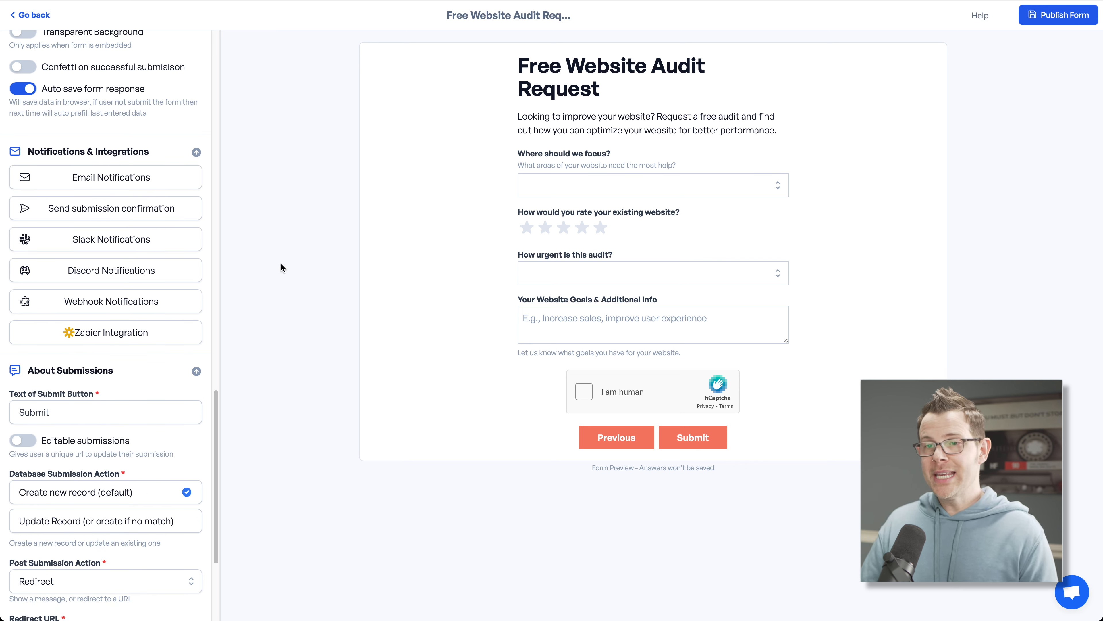
left_click(78, 186)
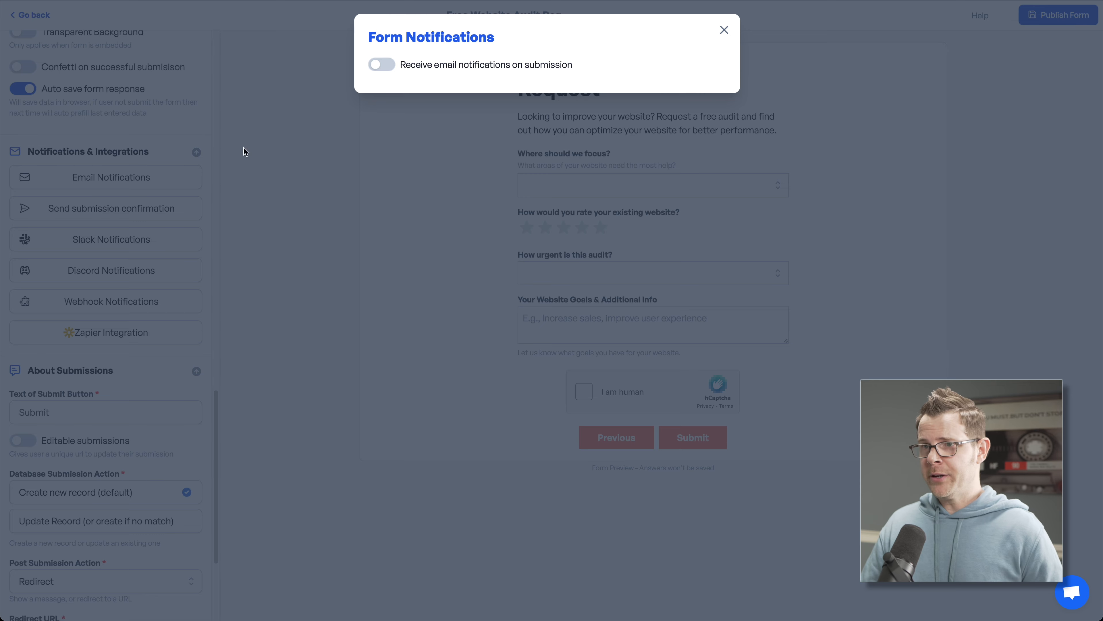
left_click(383, 65)
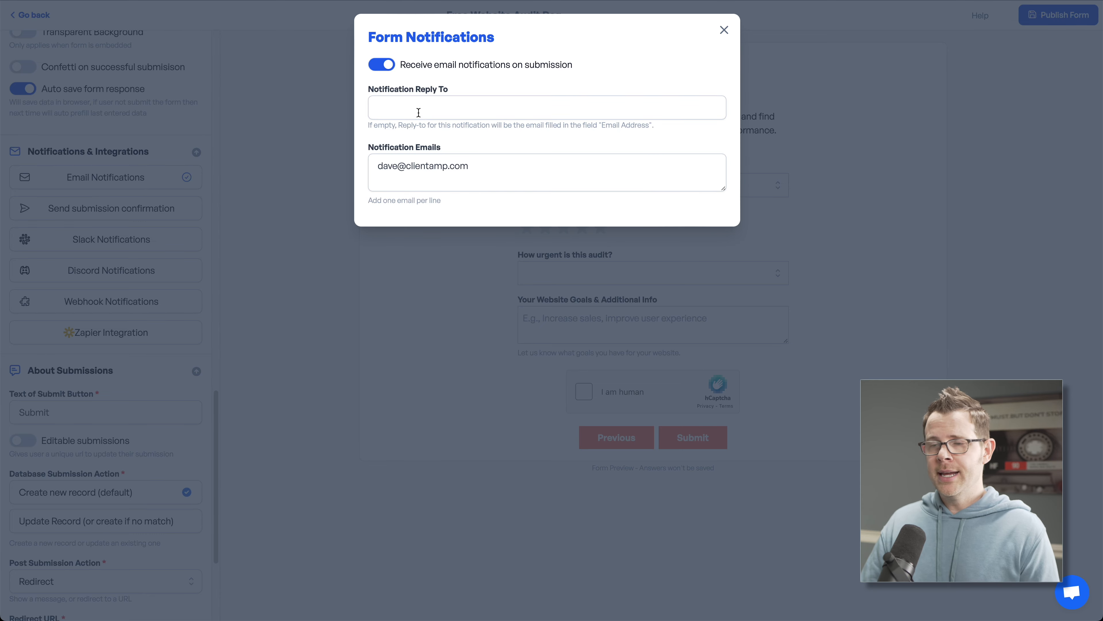
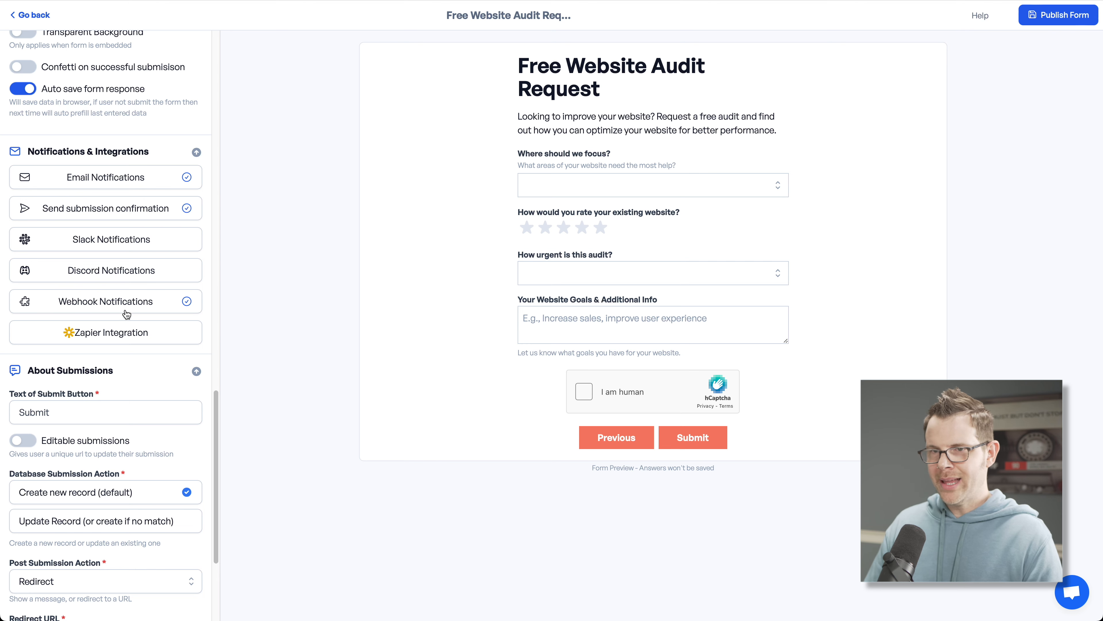
Examine the webhook notification settings and the webhook URL field.
left_click(115, 309)
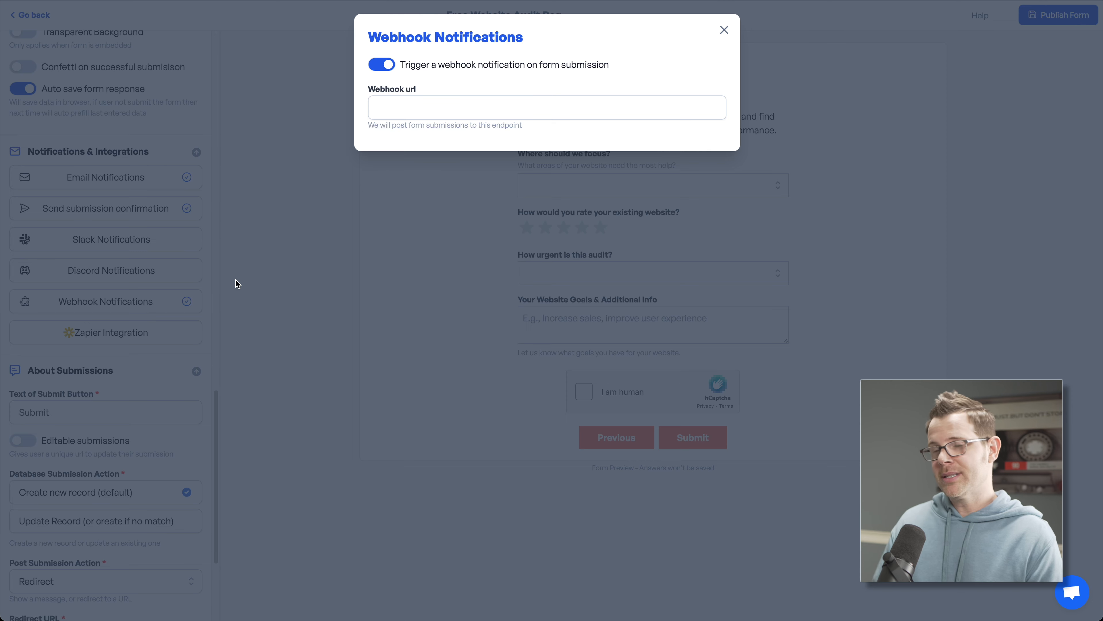
left_click(468, 111)
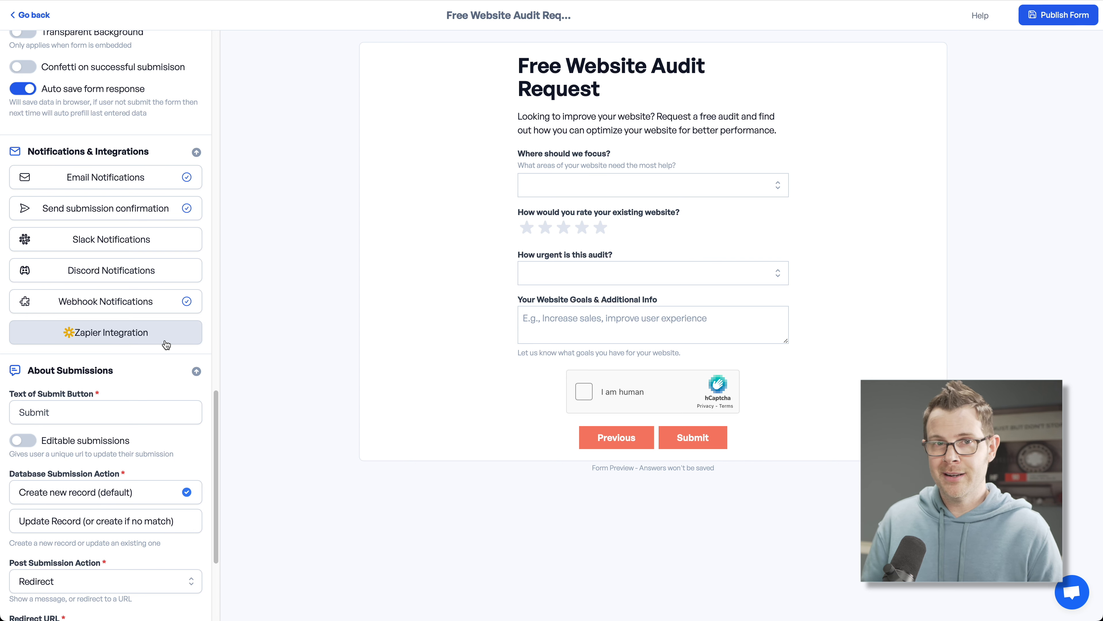
Set the text of the form's submit button to "Send".
scroll(166, 345, "down", 4)
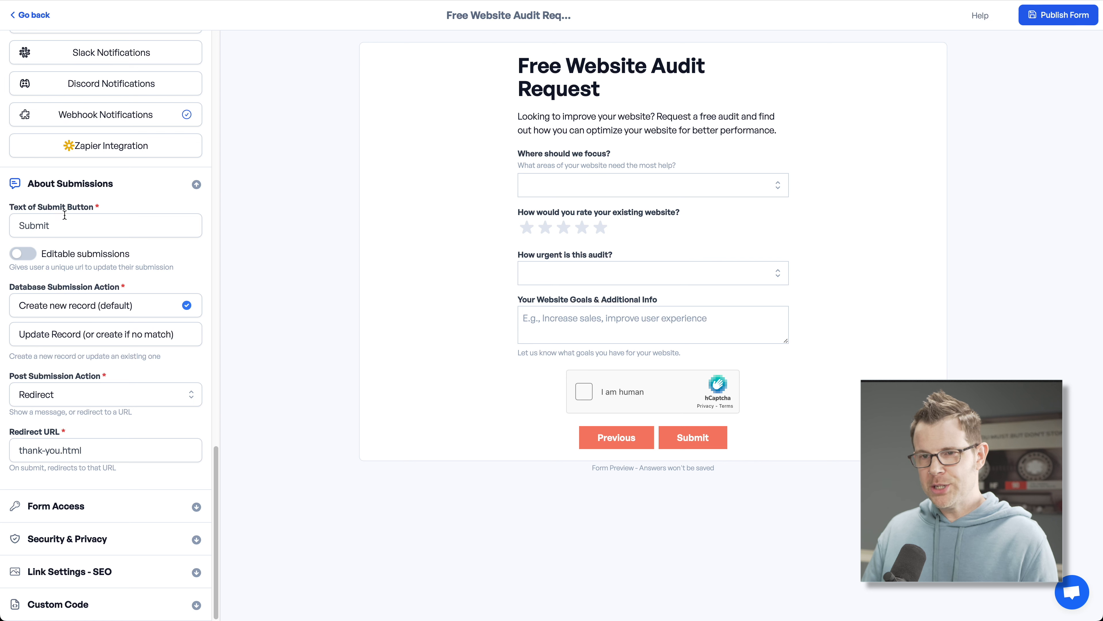
double_click(55, 225)
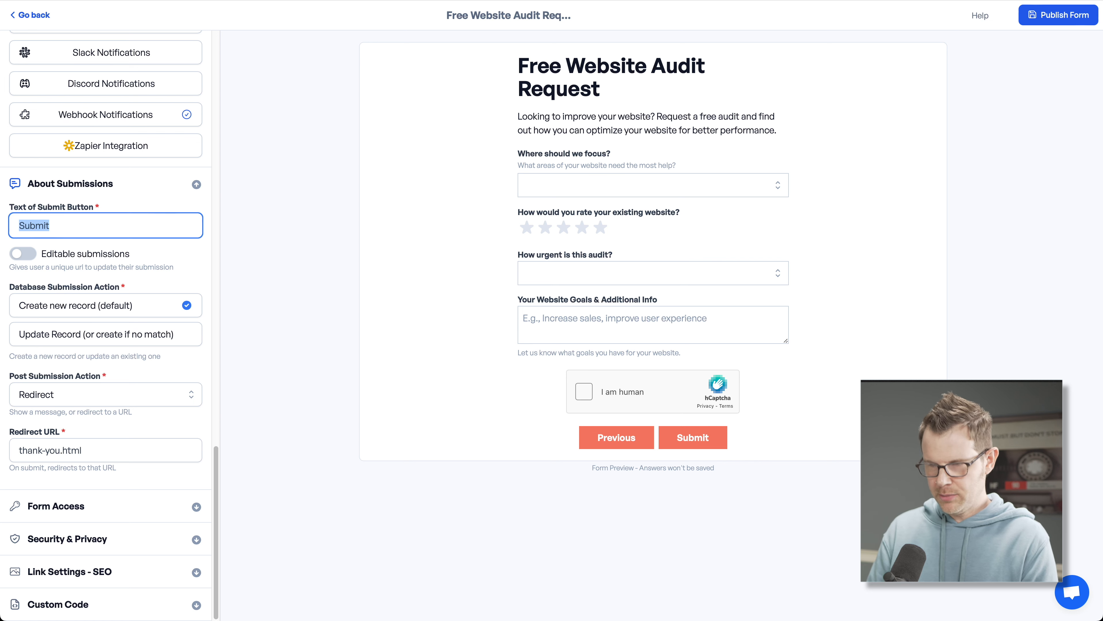
type("SEND")
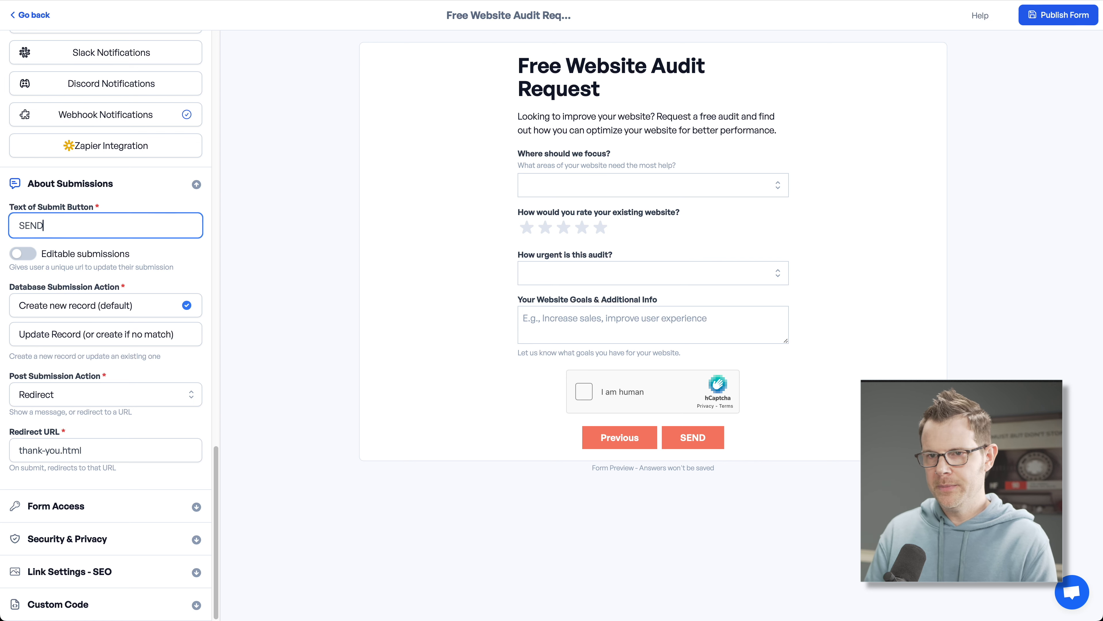
key("BackSpace")
key("BackSpace")
key("BackSpace")
type("end")
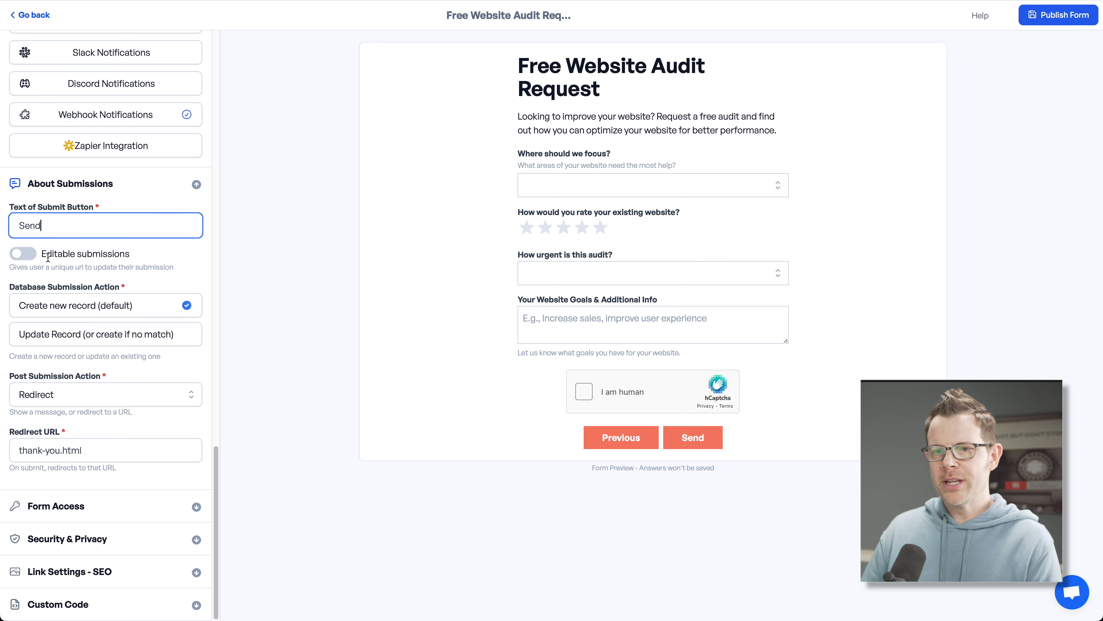
Turn on editable submissions and try the Update Record (or create if no match) database submission action.
left_click(24, 254)
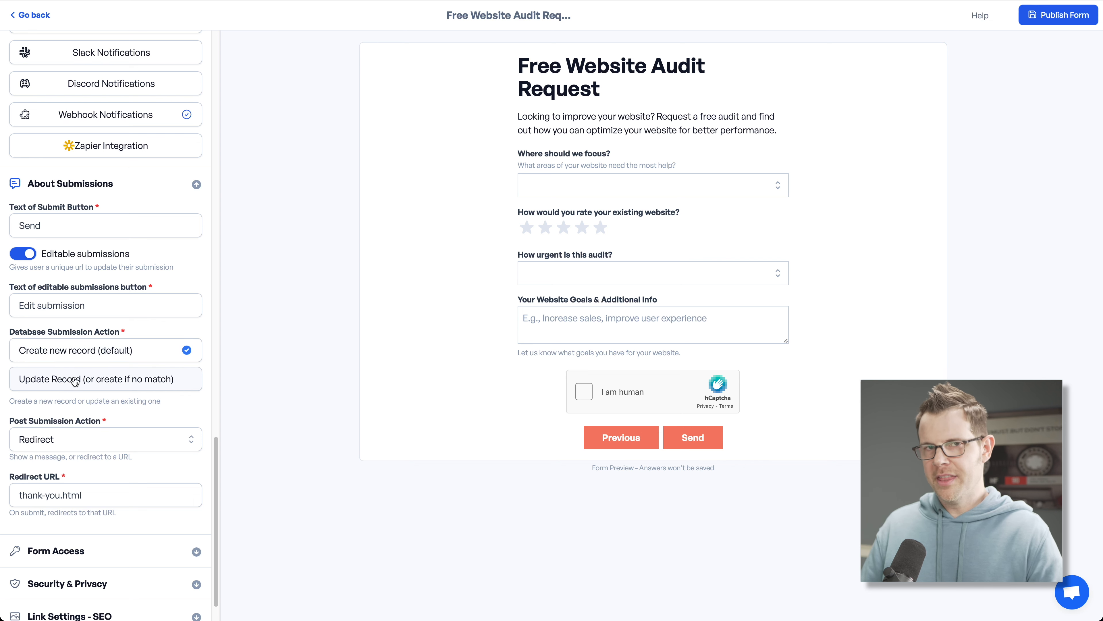
left_click(80, 386)
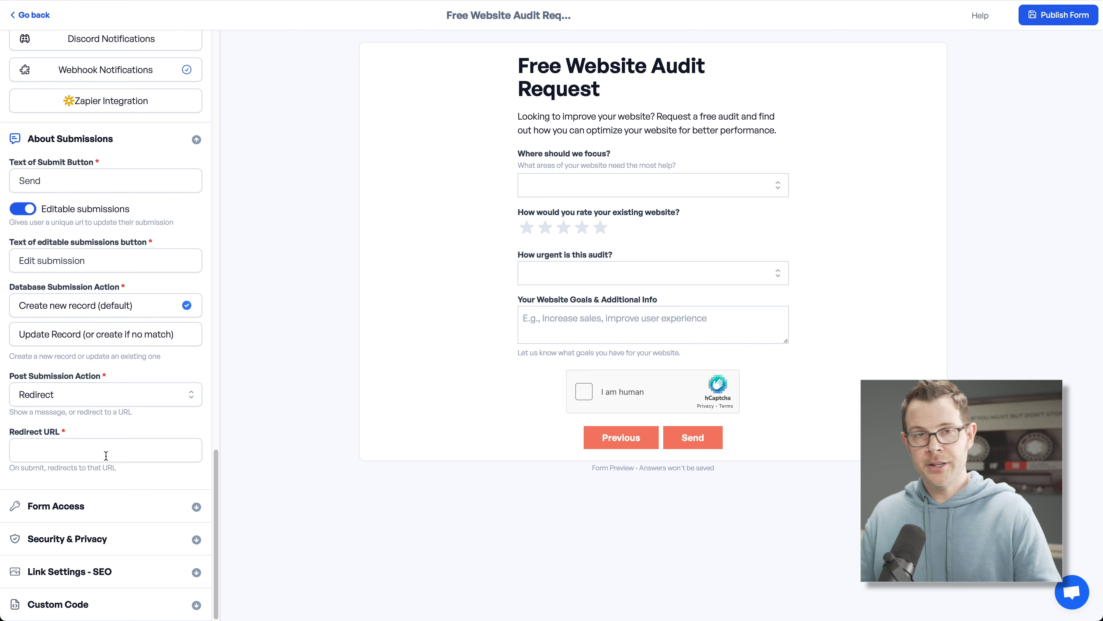
Set the post submission action to Show Success page.
left_click(95, 397)
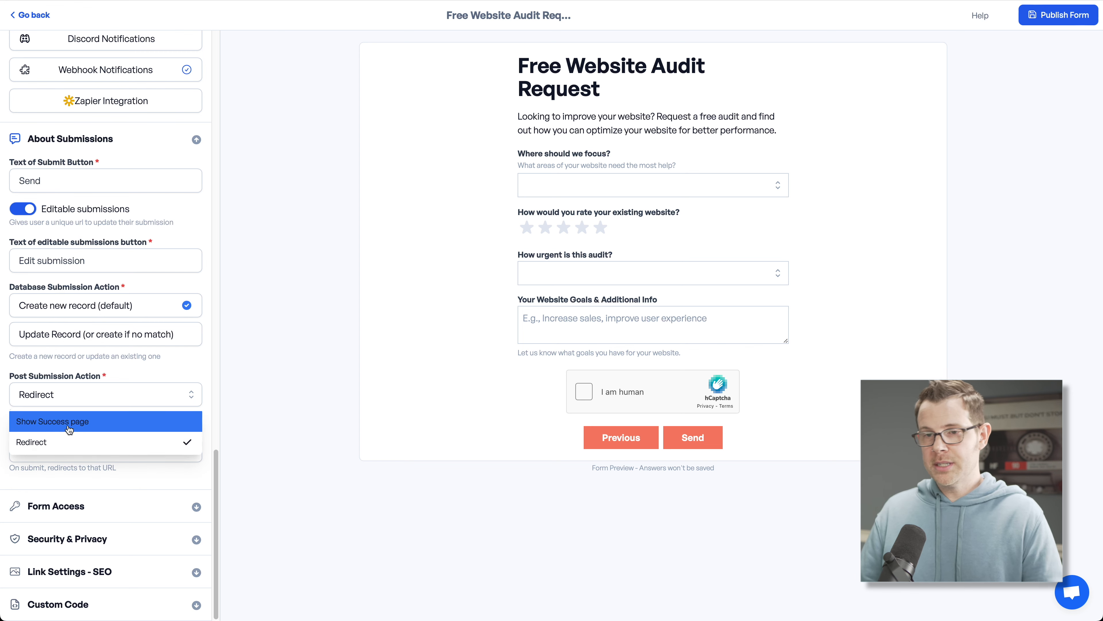
left_click(76, 421)
scroll(113, 483, "down", 3)
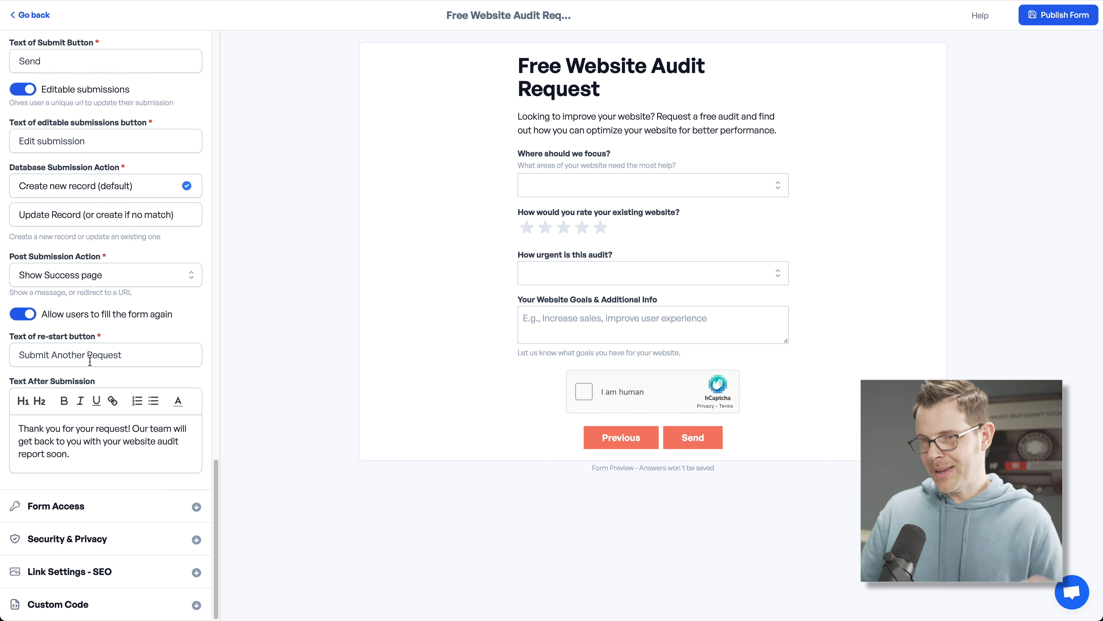
Open the form access settings and examine the form password and scheduled closing date options.
left_click(108, 506)
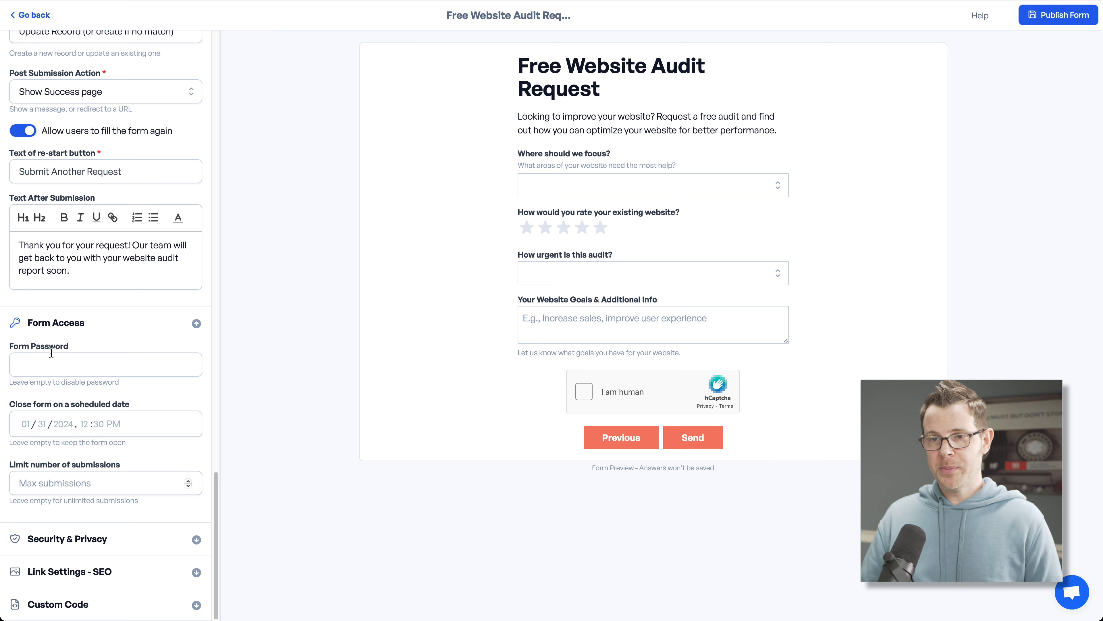
left_click(59, 367)
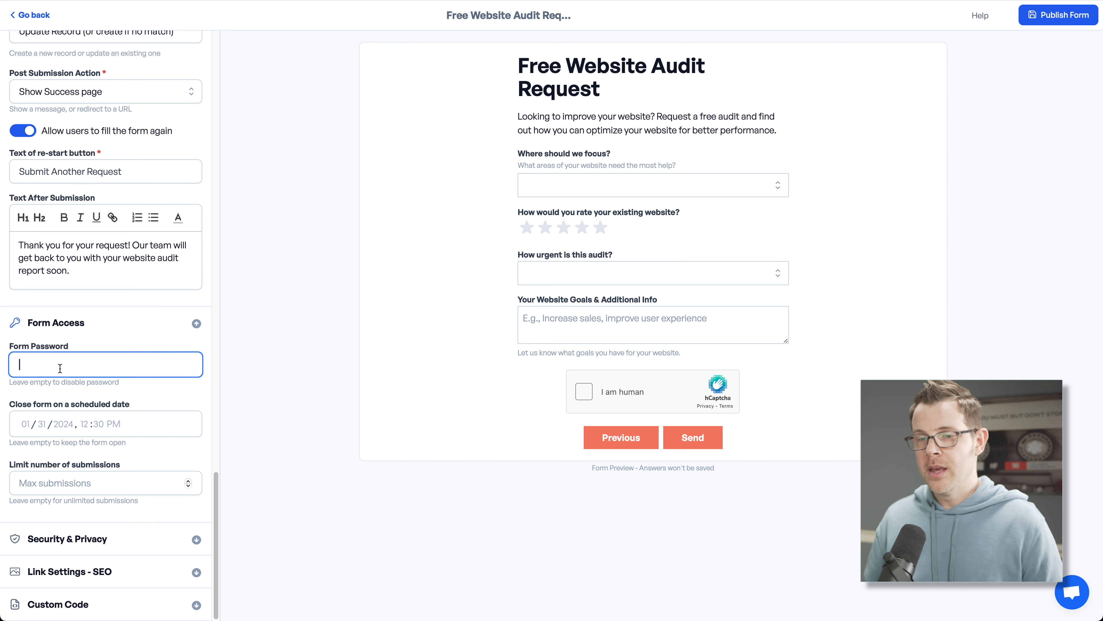
left_click(83, 421)
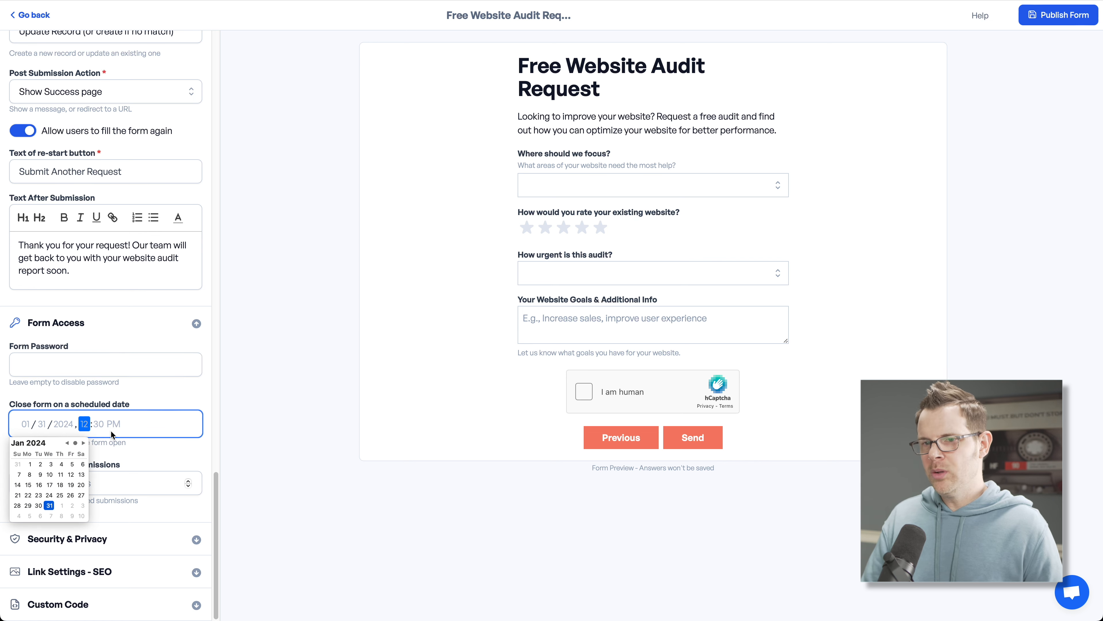
left_click(114, 390)
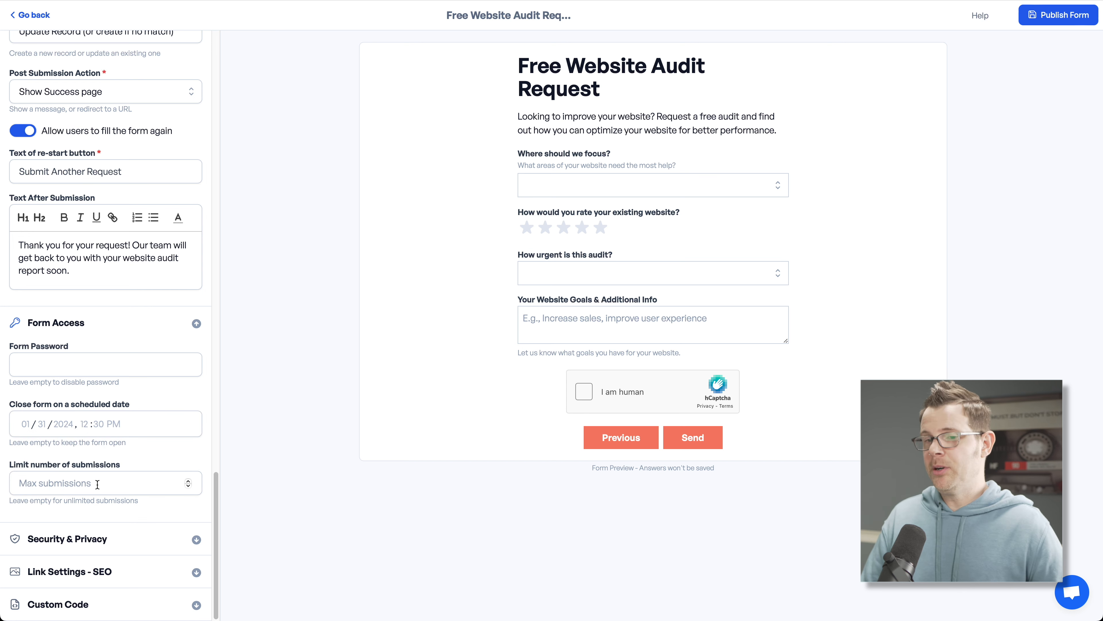
Limit the form to 50 submissions and schedule it to close on 02/03/2024.
left_click(71, 481)
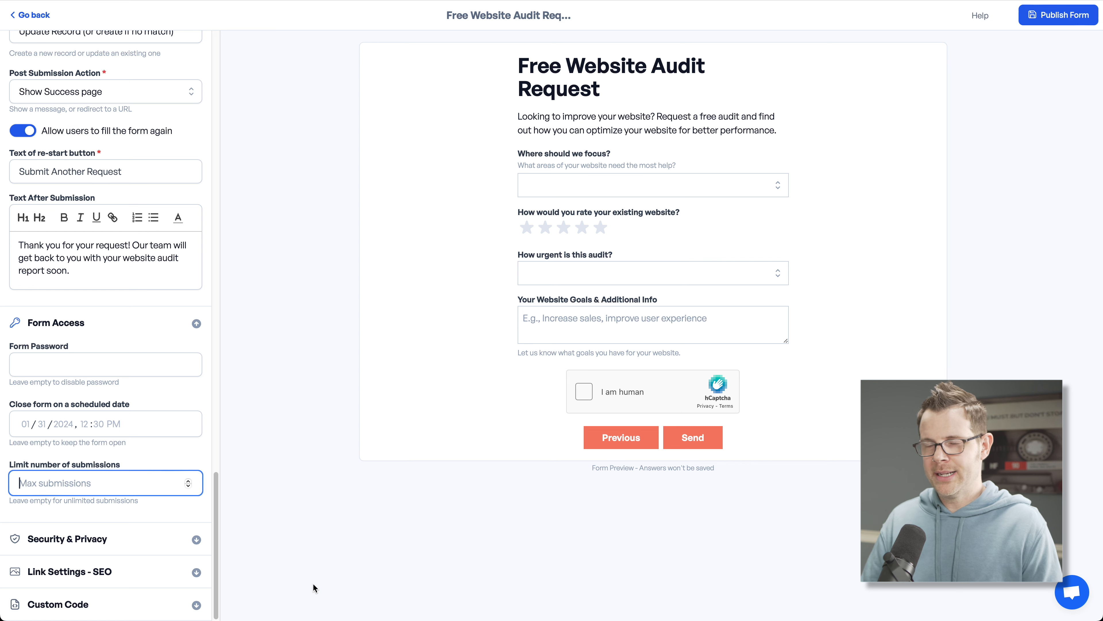
type("50")
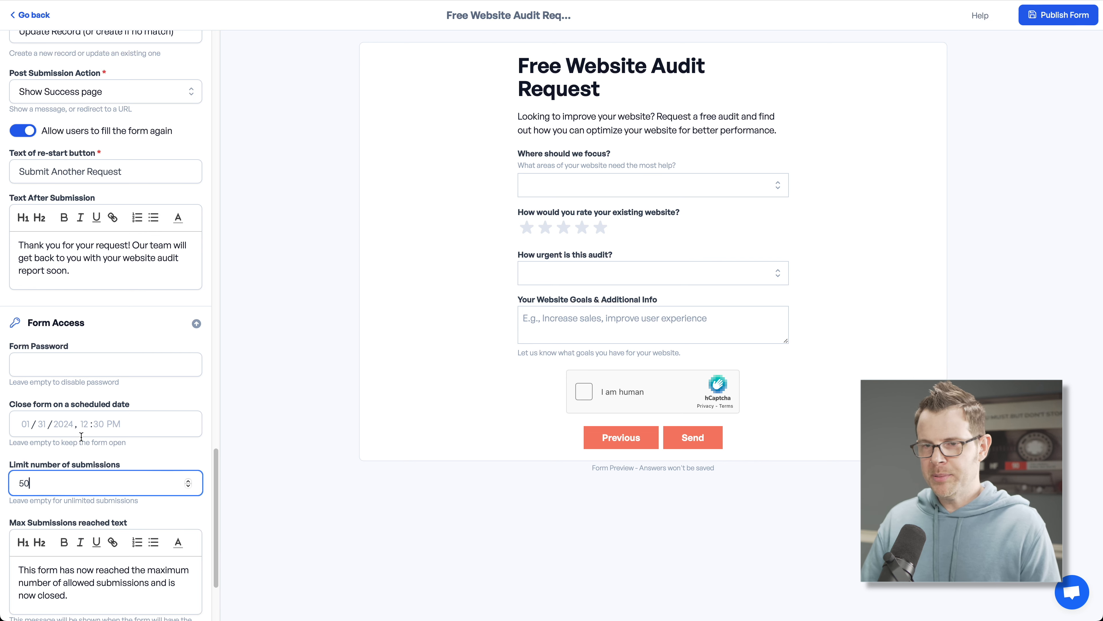
left_click(61, 423)
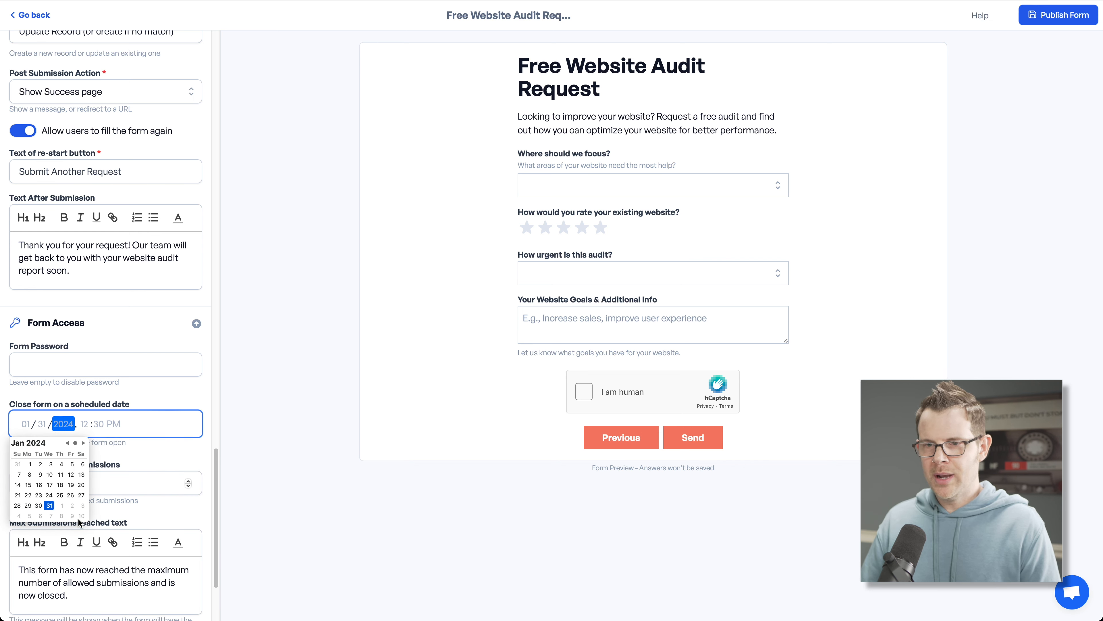
left_click(82, 504)
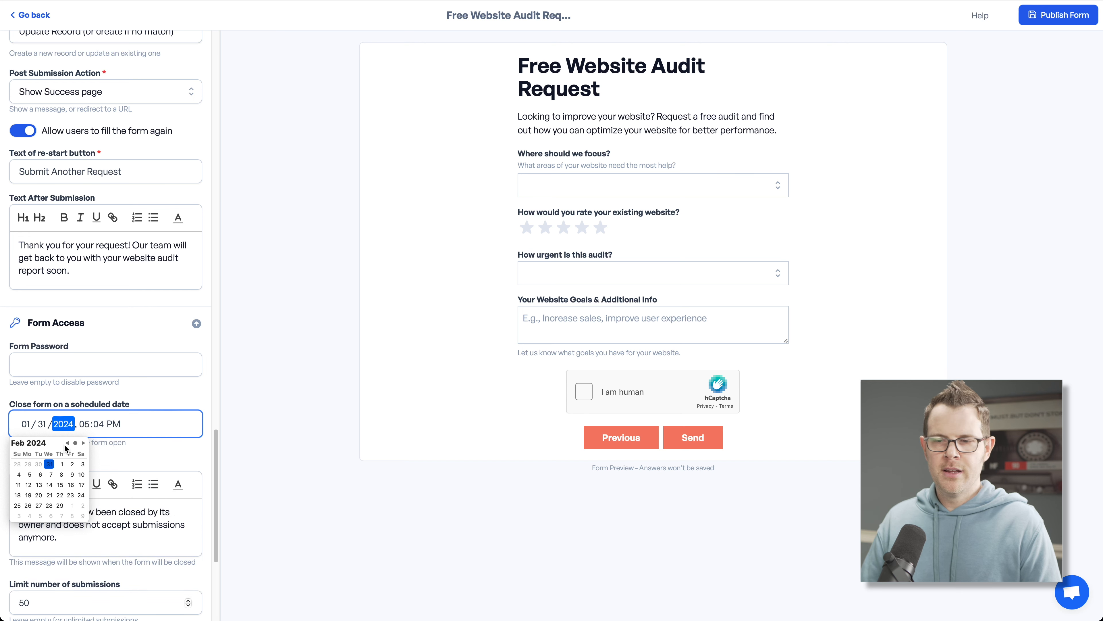
left_click(83, 464)
Examine the closed form text that respondents get once the form is closed.
scroll(82, 288, "down", 5)
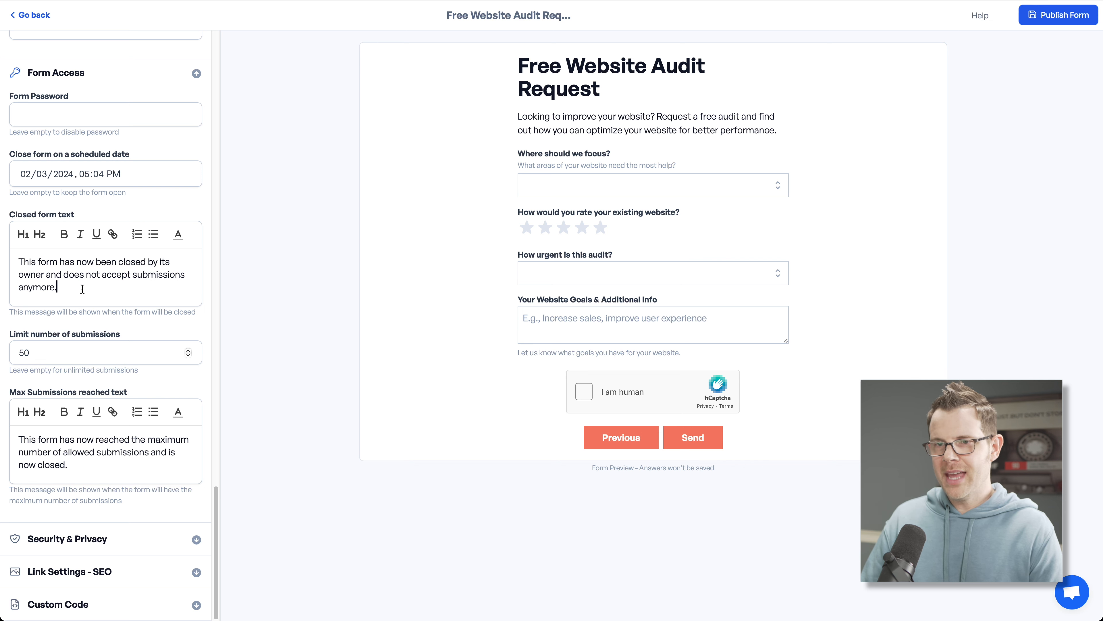
left_click_drag(83, 288, 15, 262)
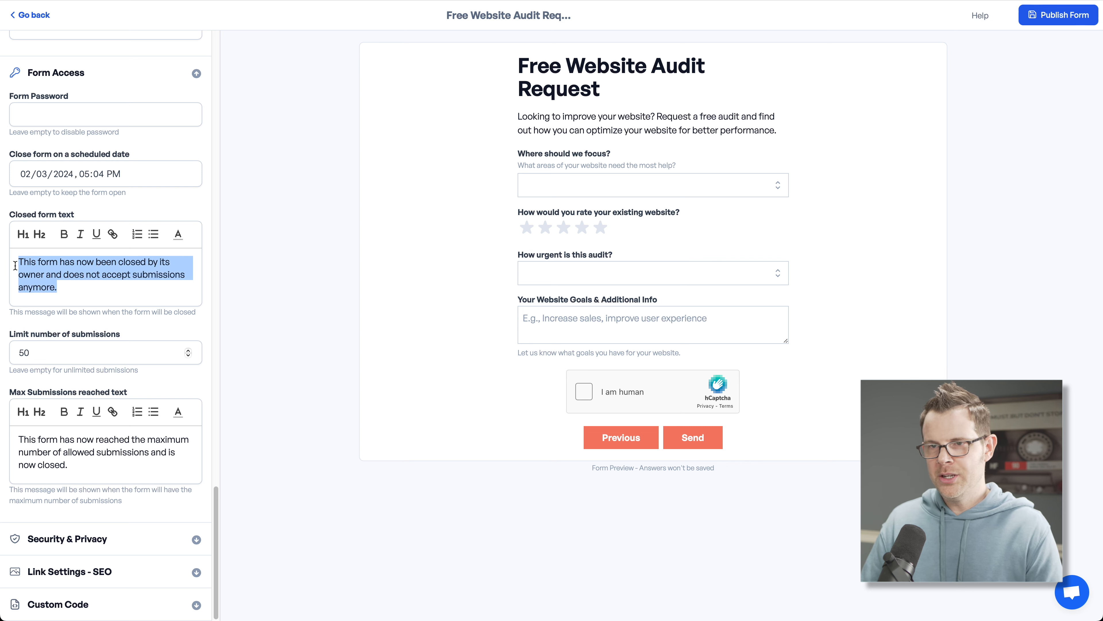
left_click(99, 291)
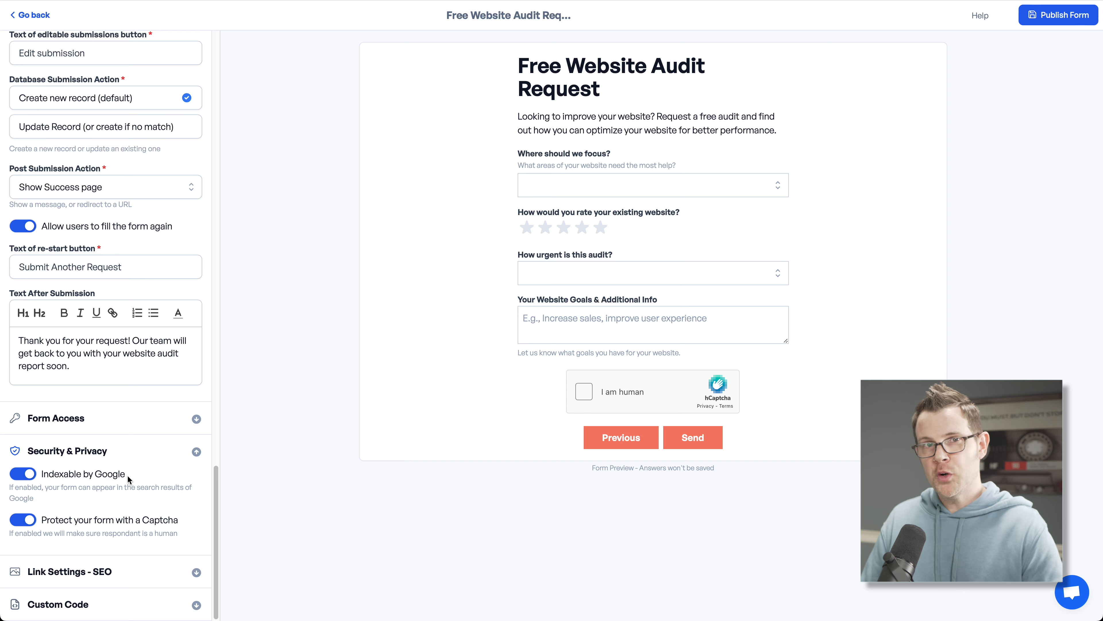
Try out the Google indexing and captcha protection options, switching each one off and back on.
left_click(30, 477)
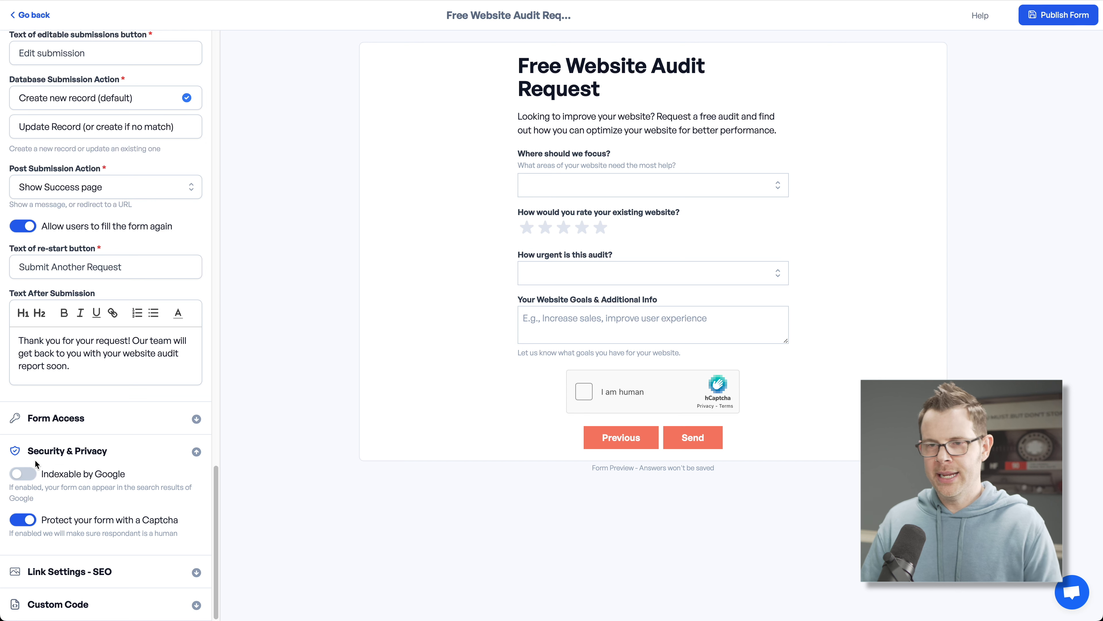
left_click(24, 473)
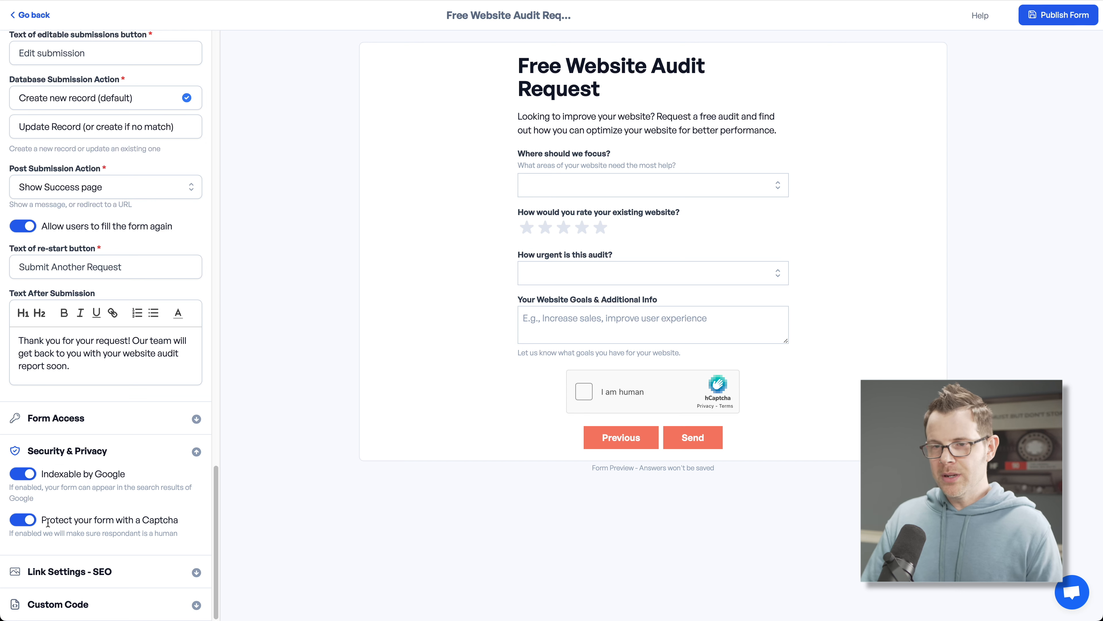
left_click(26, 520)
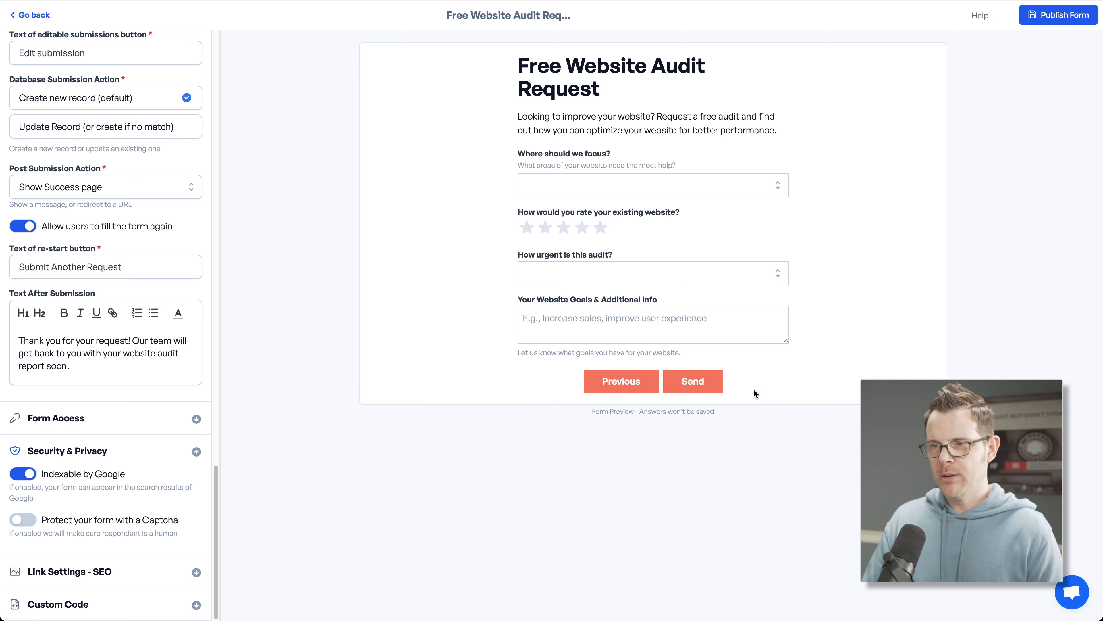
left_click(31, 524)
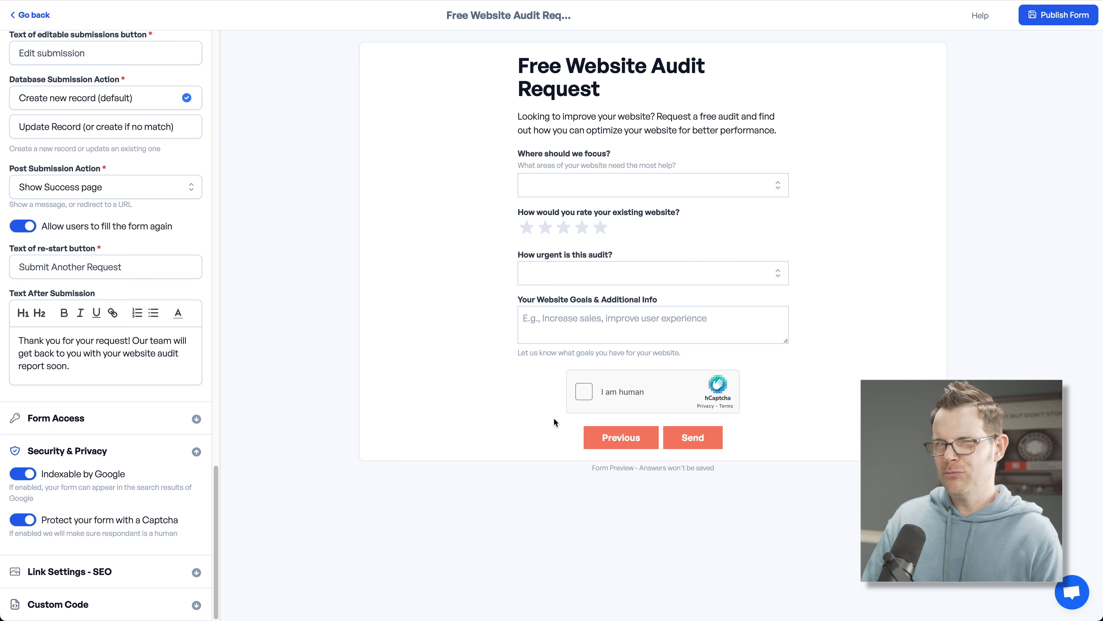
Examine the form's SEO link settings and the custom code option for the page head.
left_click(87, 571)
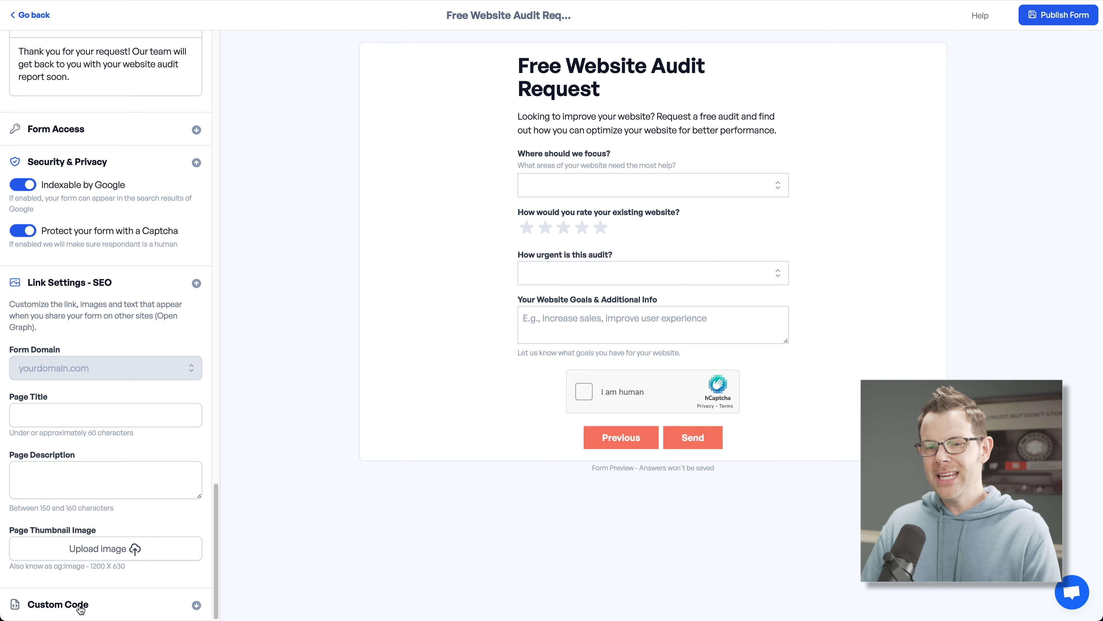
left_click(131, 606)
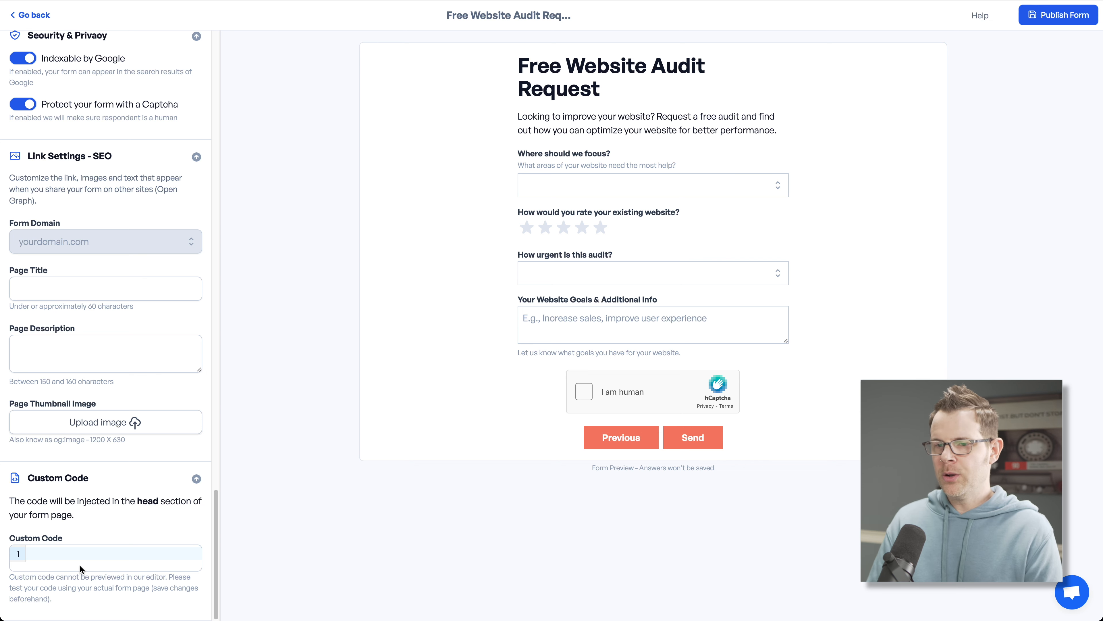
left_click(79, 564)
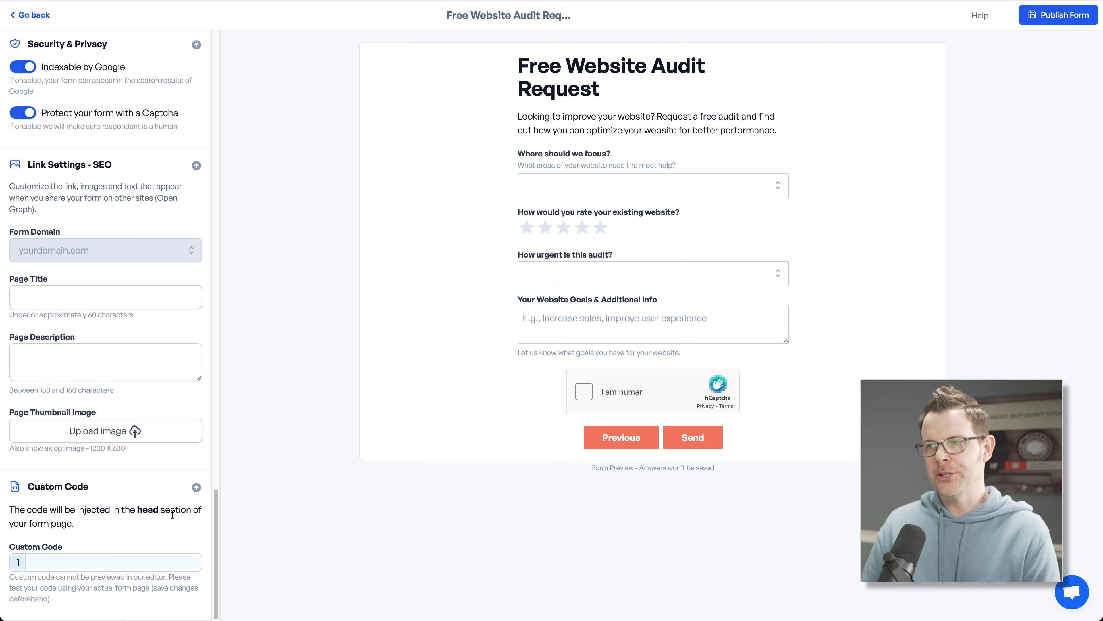
scroll(174, 530, "up", 10)
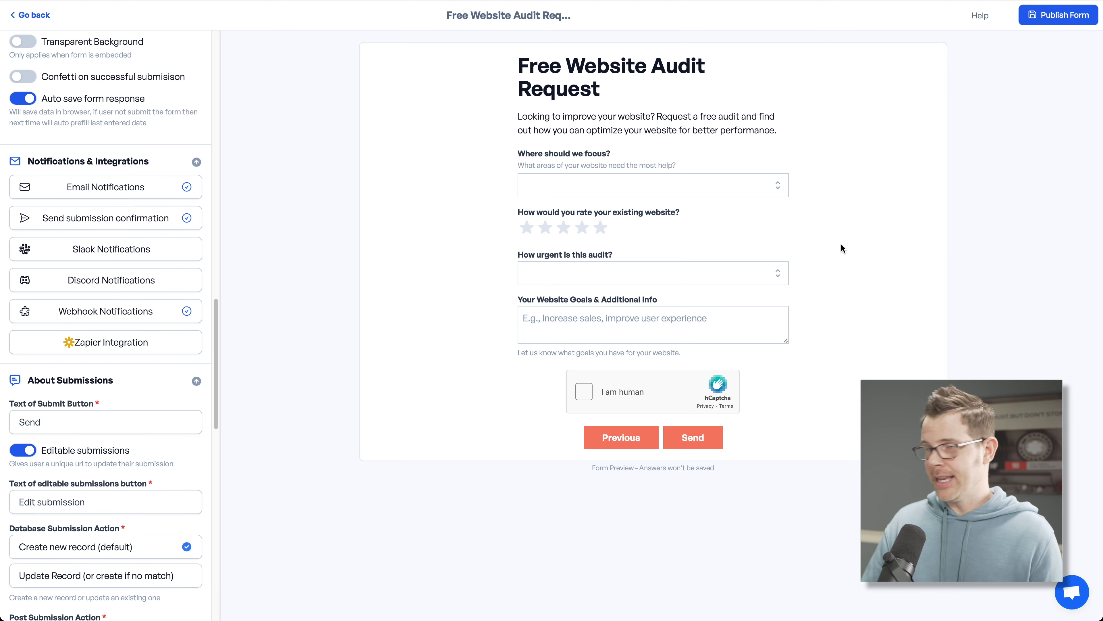
Publish the form, logging in to the existing account instead of creating a new one.
left_click(1060, 15)
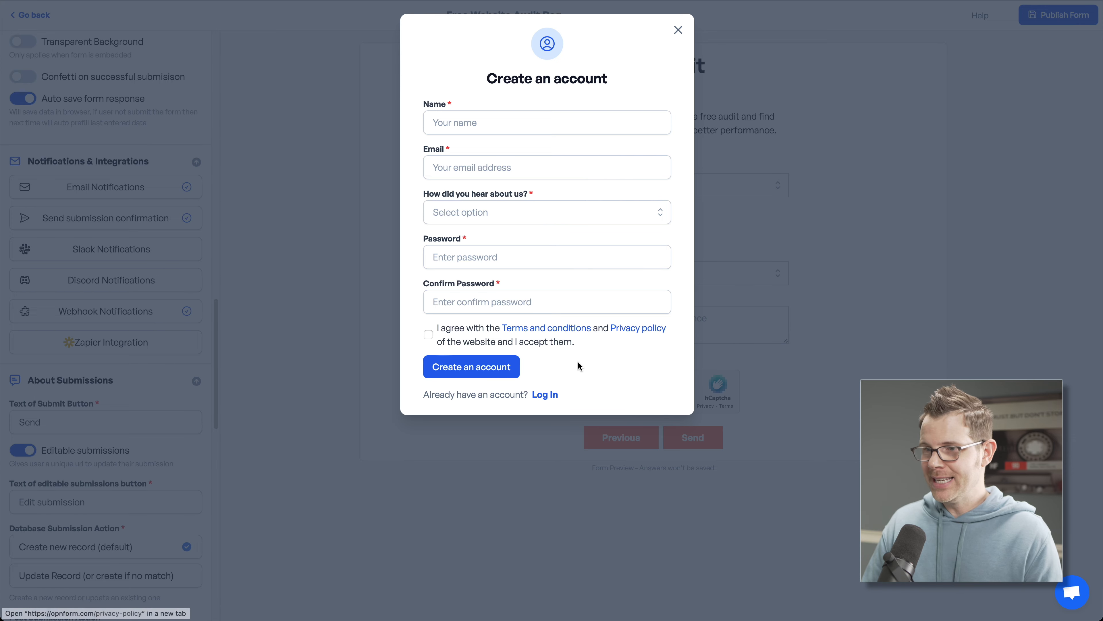
left_click(546, 395)
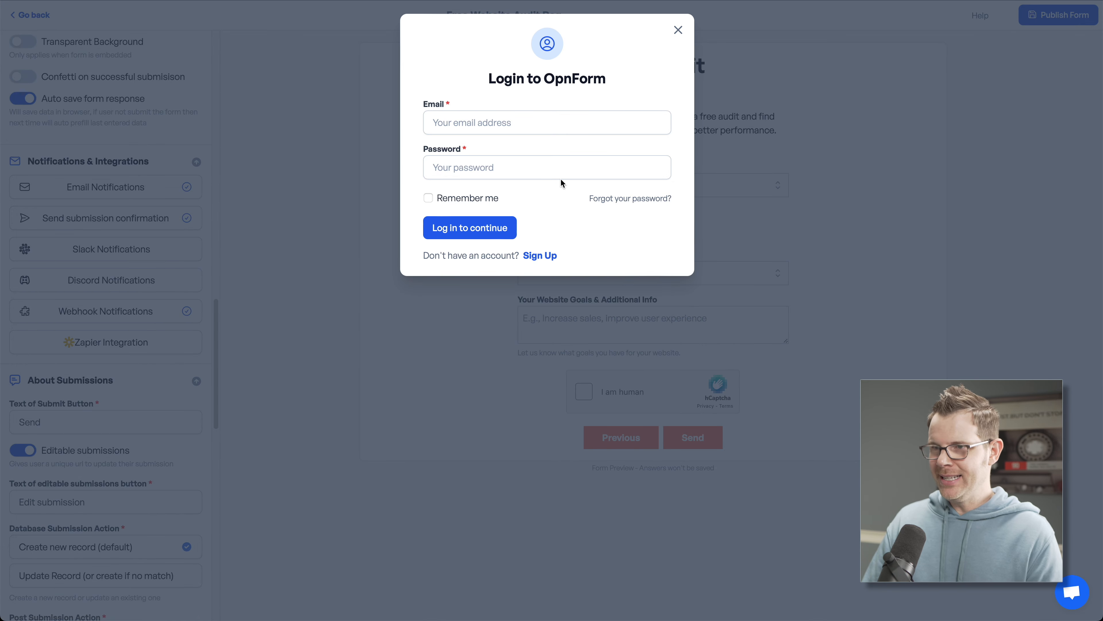
left_click(507, 123)
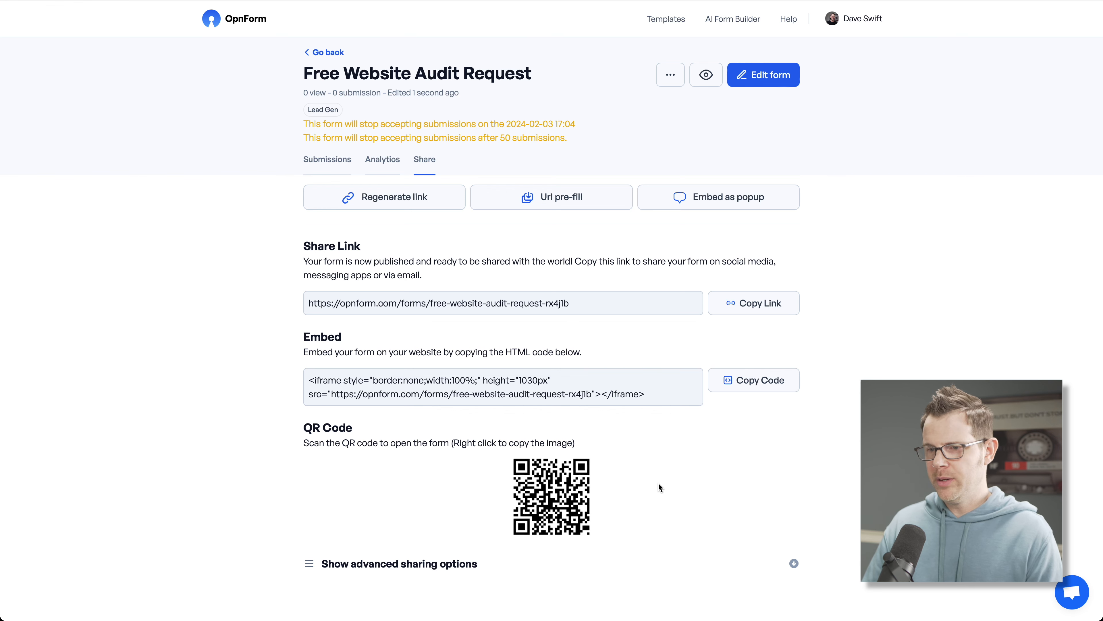
Enable Auto Submit Form and Hide Form Title in the advanced sharing options.
left_click(790, 563)
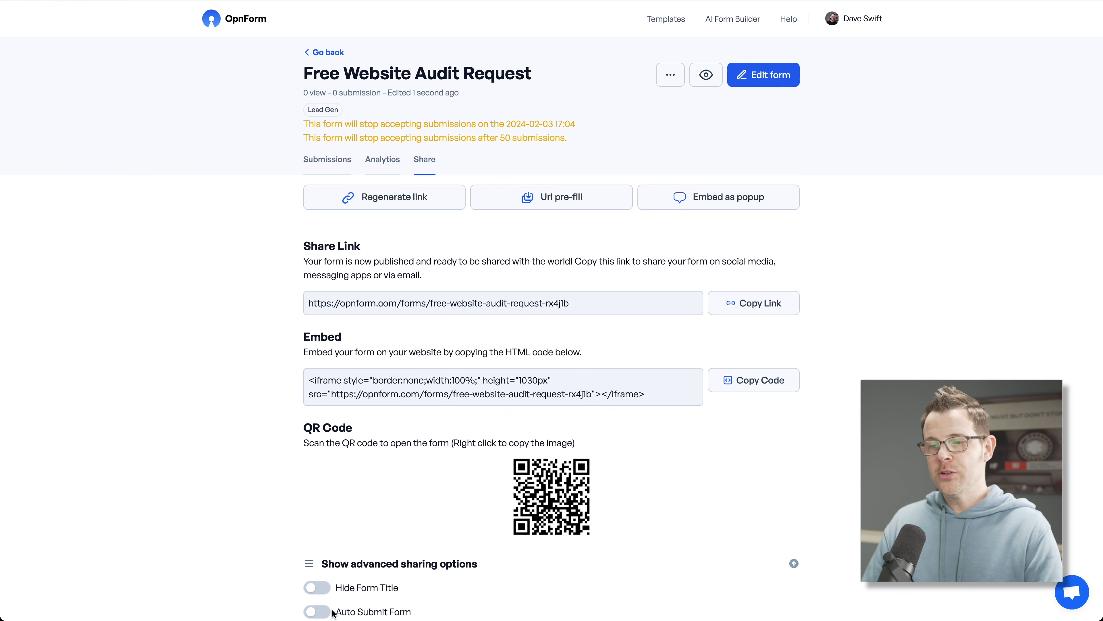
left_click(318, 611)
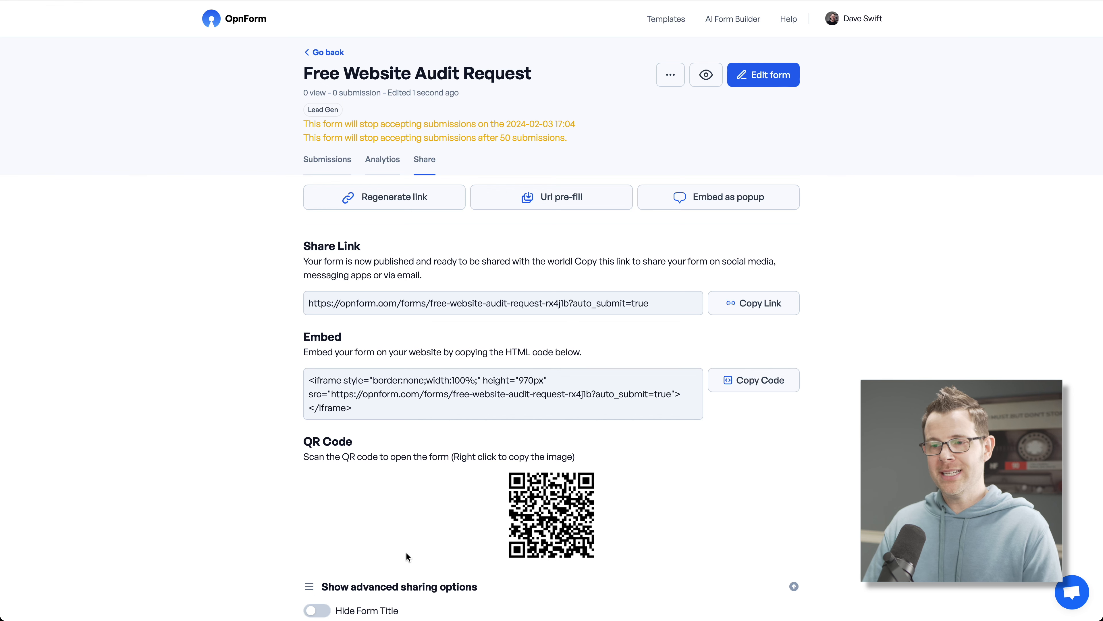
left_click(330, 610)
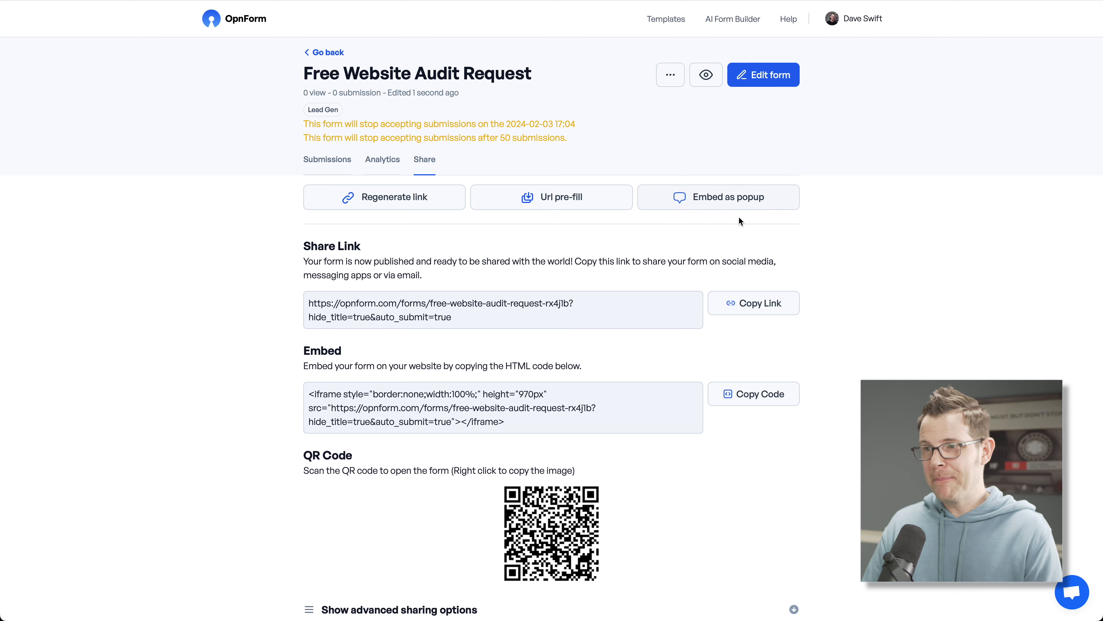
Open the popup embed options and examine the live preview of the form popup from title to Next button.
left_click(715, 204)
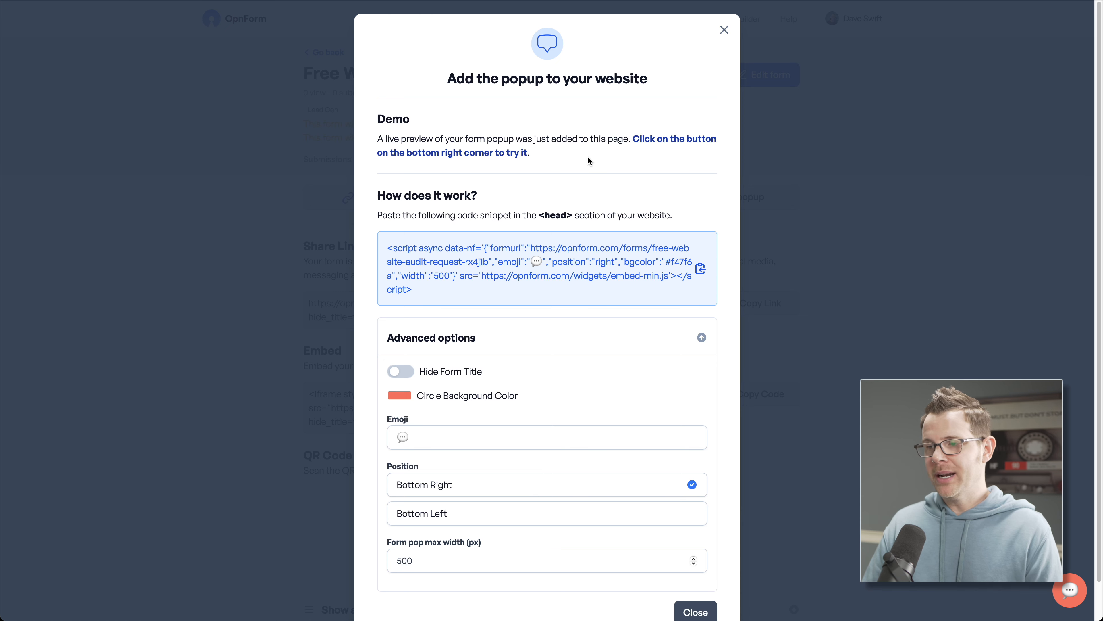
left_click(1070, 591)
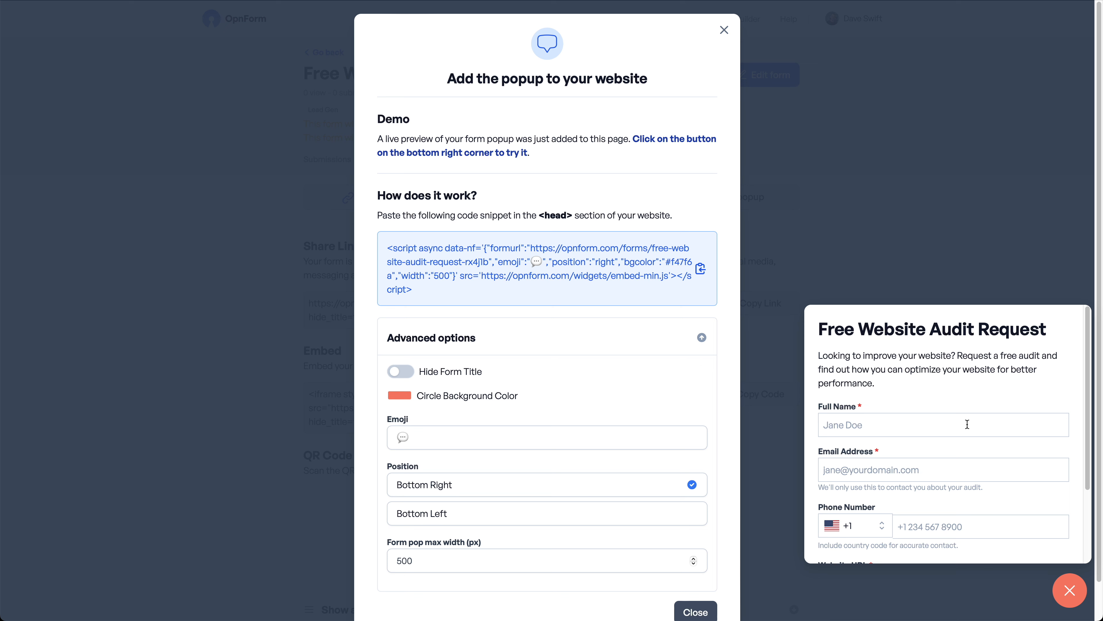
scroll(968, 424, "down", 3)
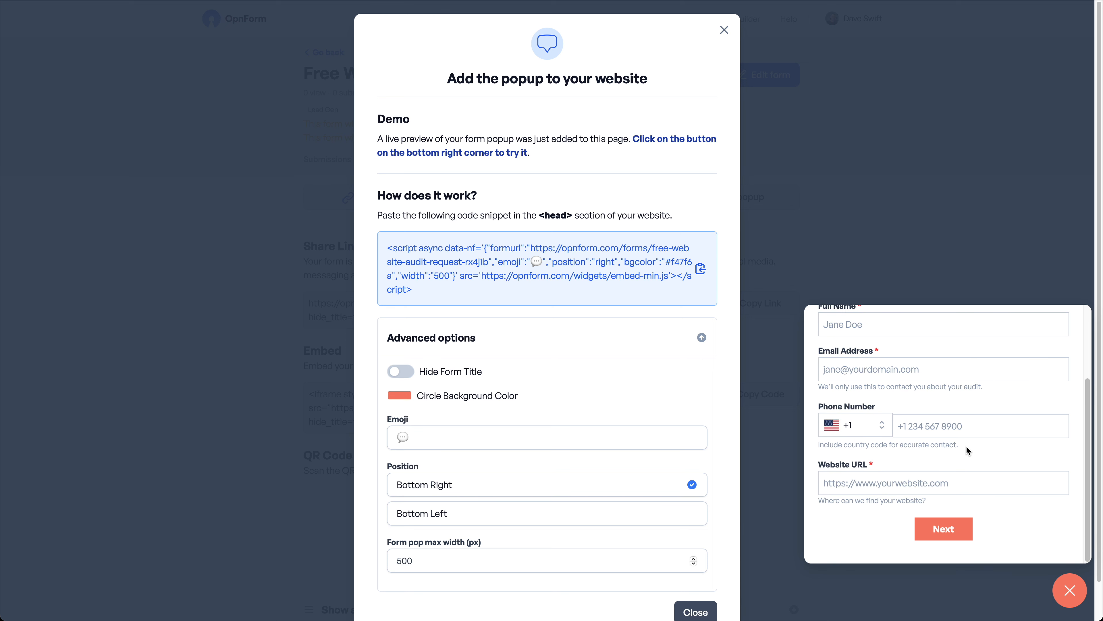
scroll(967, 450, "up", 3)
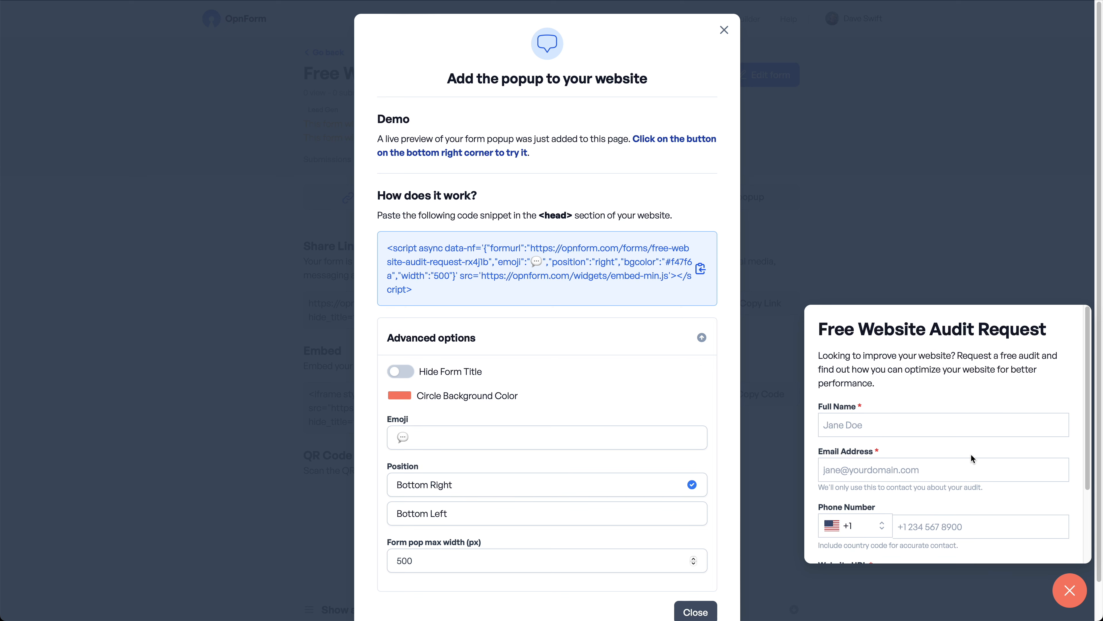
scroll(971, 455, "down", 3)
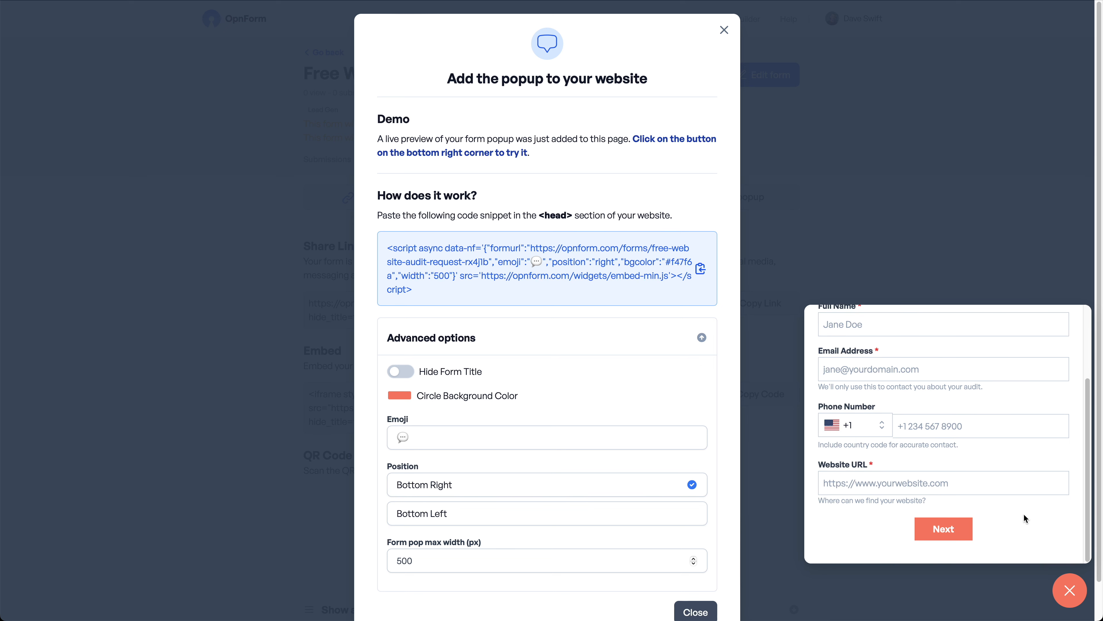
scroll(1025, 513, "up", 1)
Replace the popup's emoji with the exploding head 🤯 and close the popup embed dialog.
left_click_drag(441, 432, 368, 432)
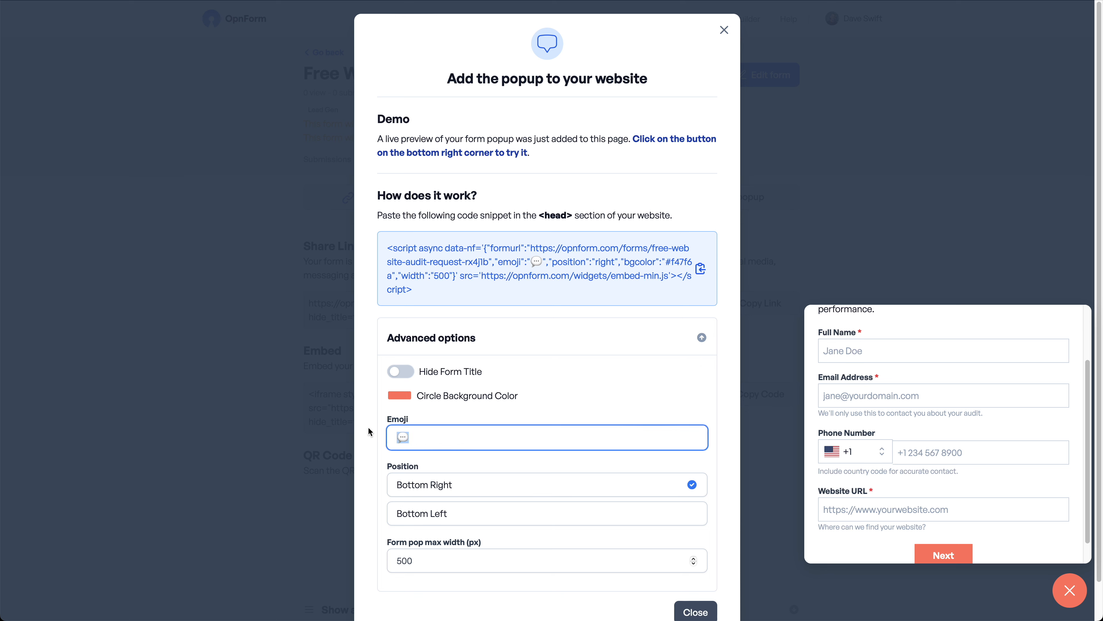
key("BackSpace")
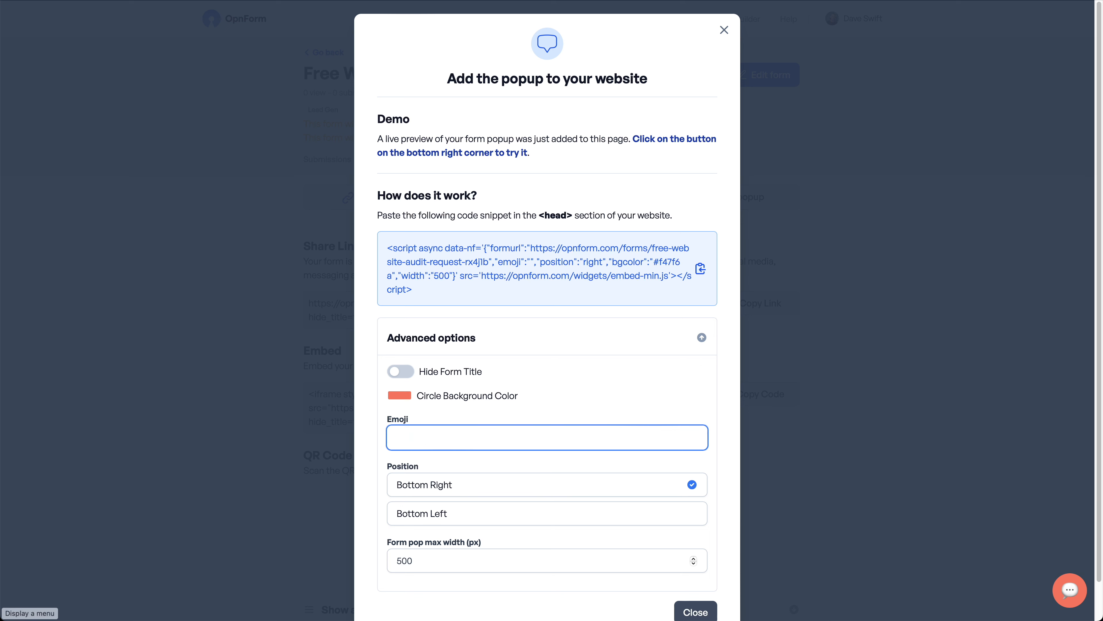
key("ctrl+super+space")
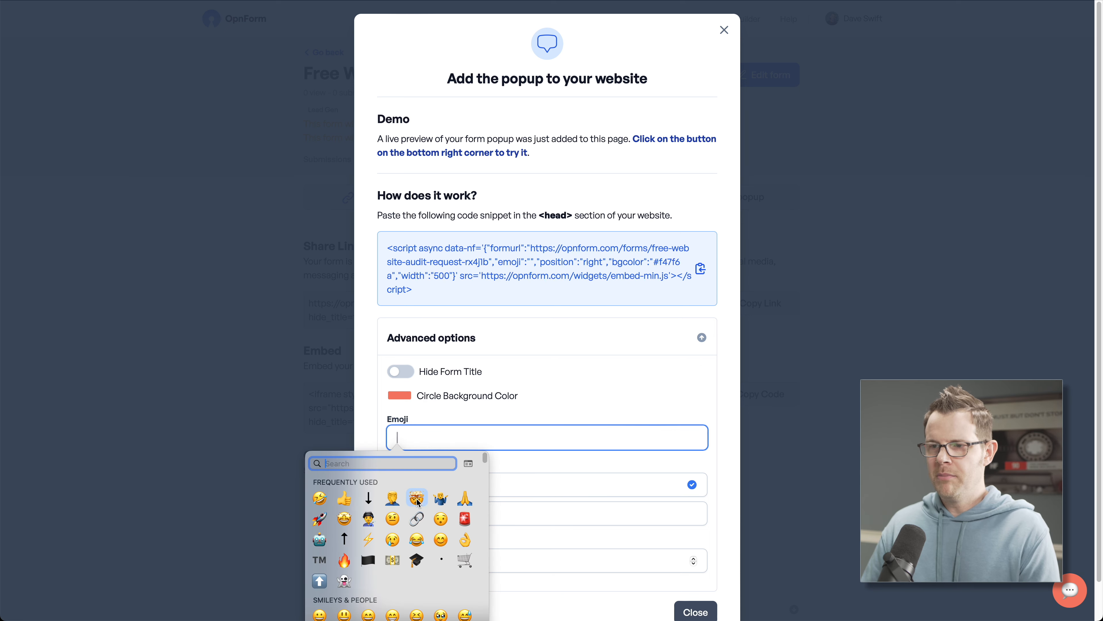
left_click(539, 467)
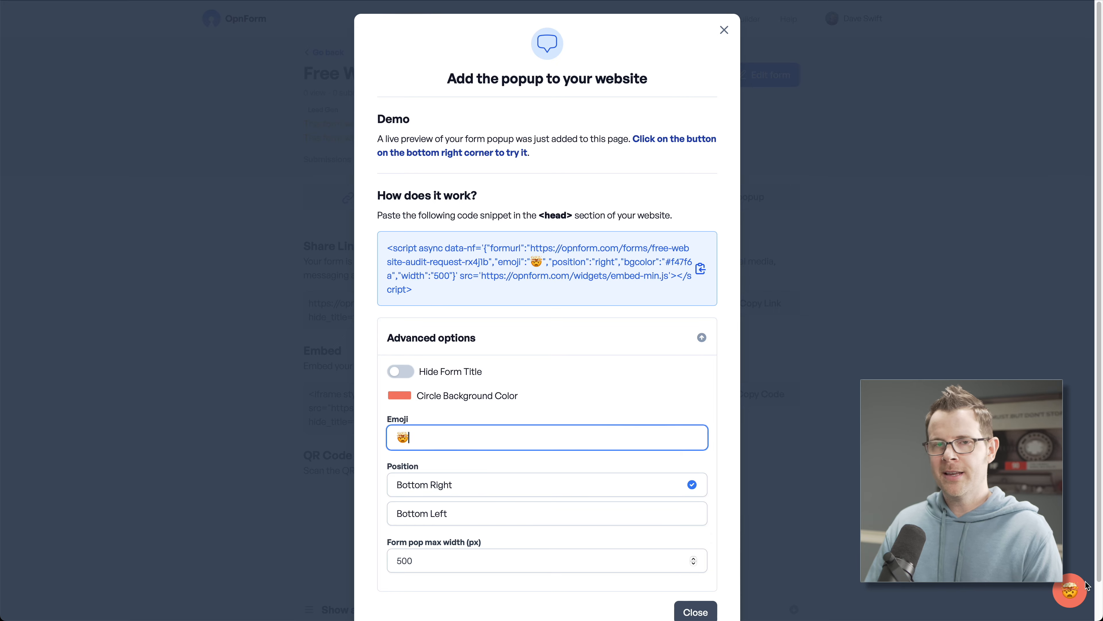
left_click(703, 613)
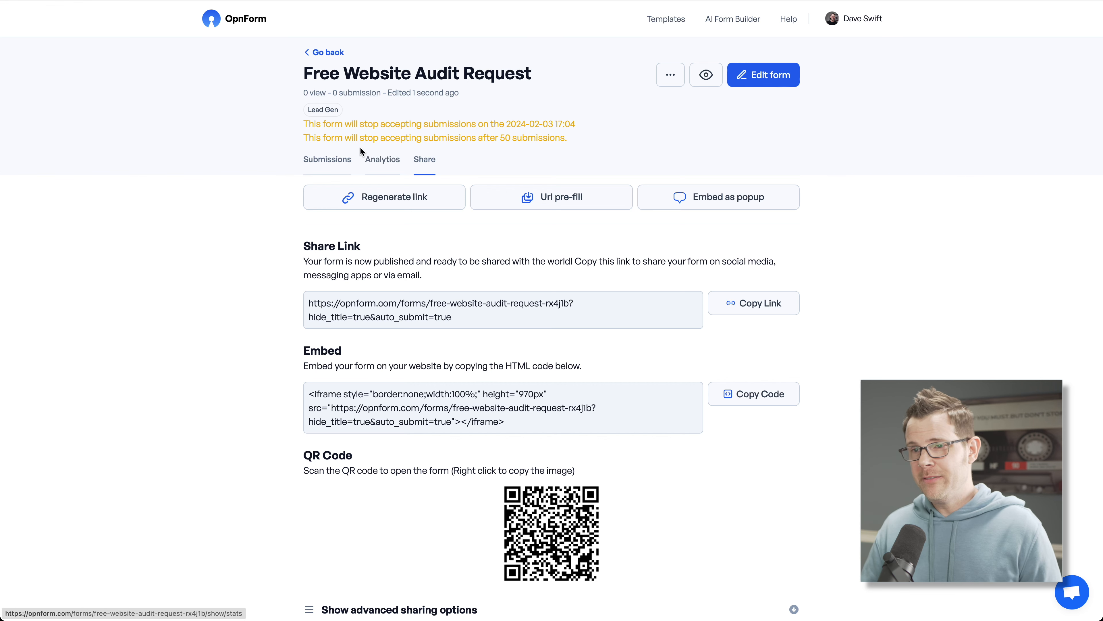
Review the form's submissions table and its analytics for the last 30 days.
left_click(336, 161)
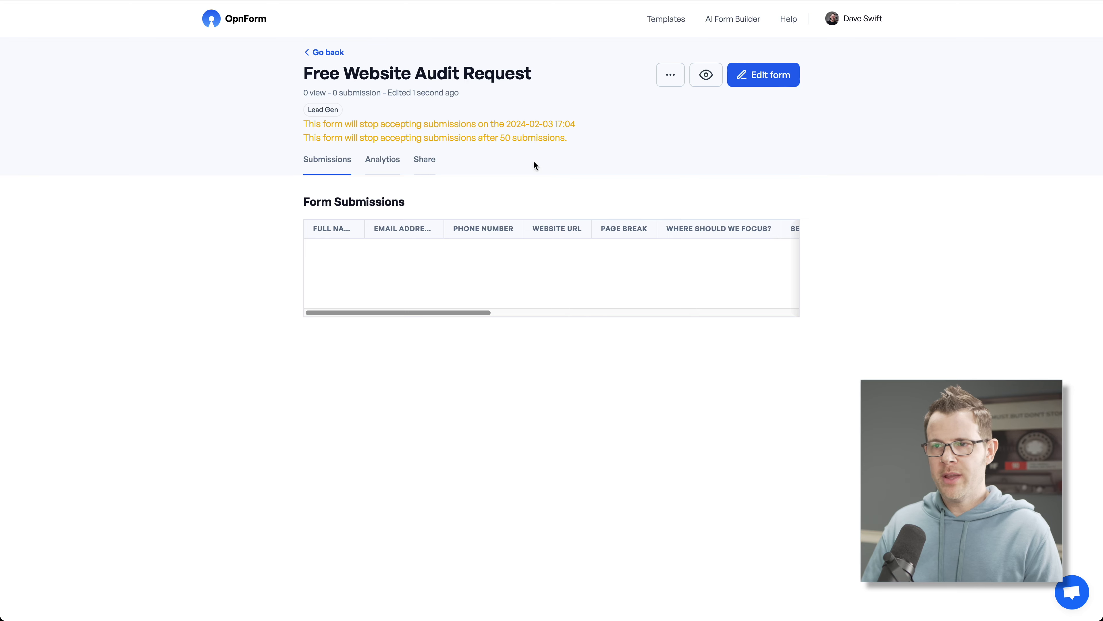
left_click(377, 162)
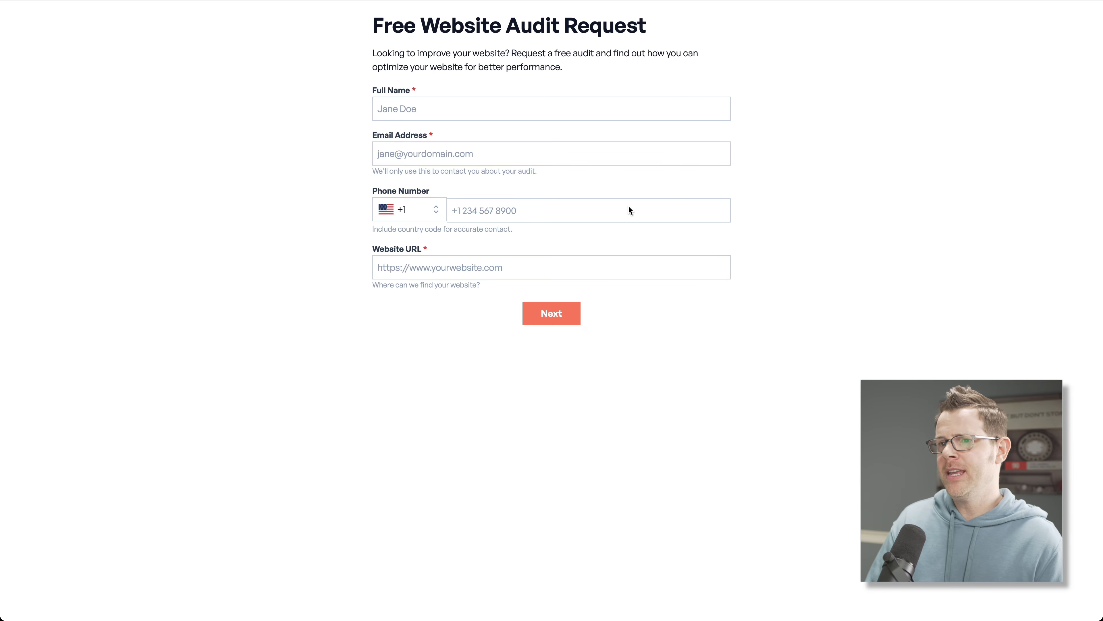
Test the published form's required field validation by going to its second page and sending it empty.
left_click(568, 314)
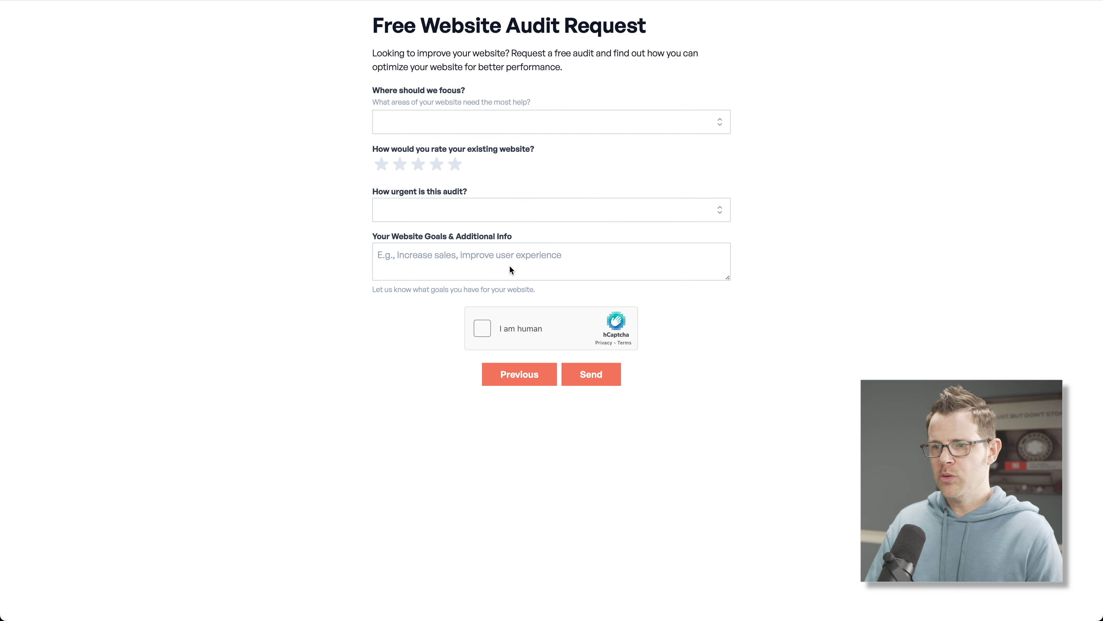
left_click(603, 378)
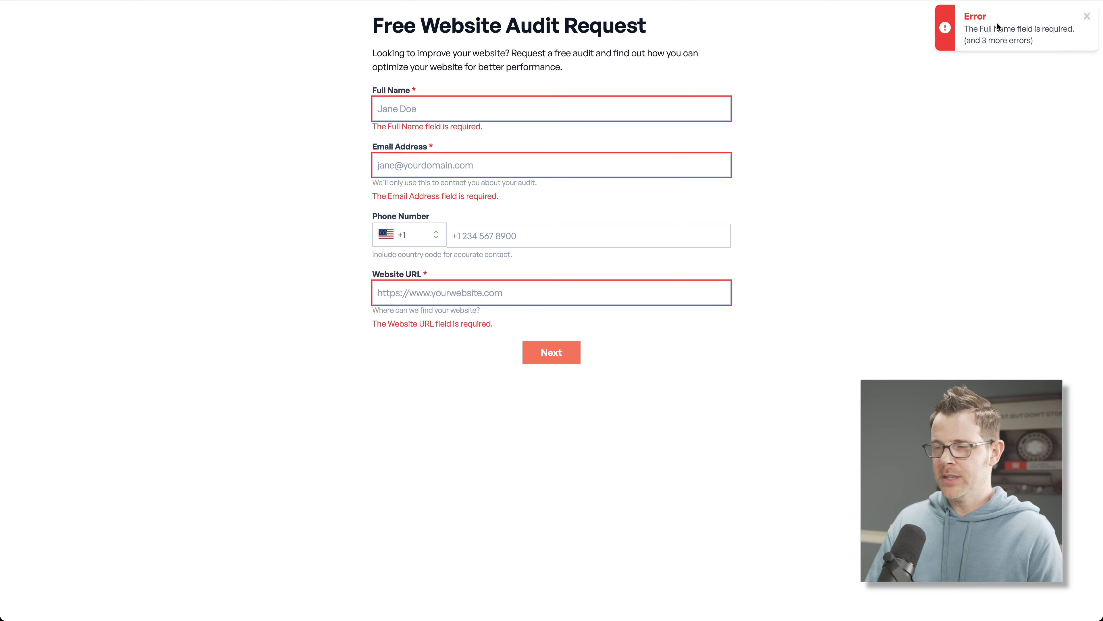
left_click(1087, 16)
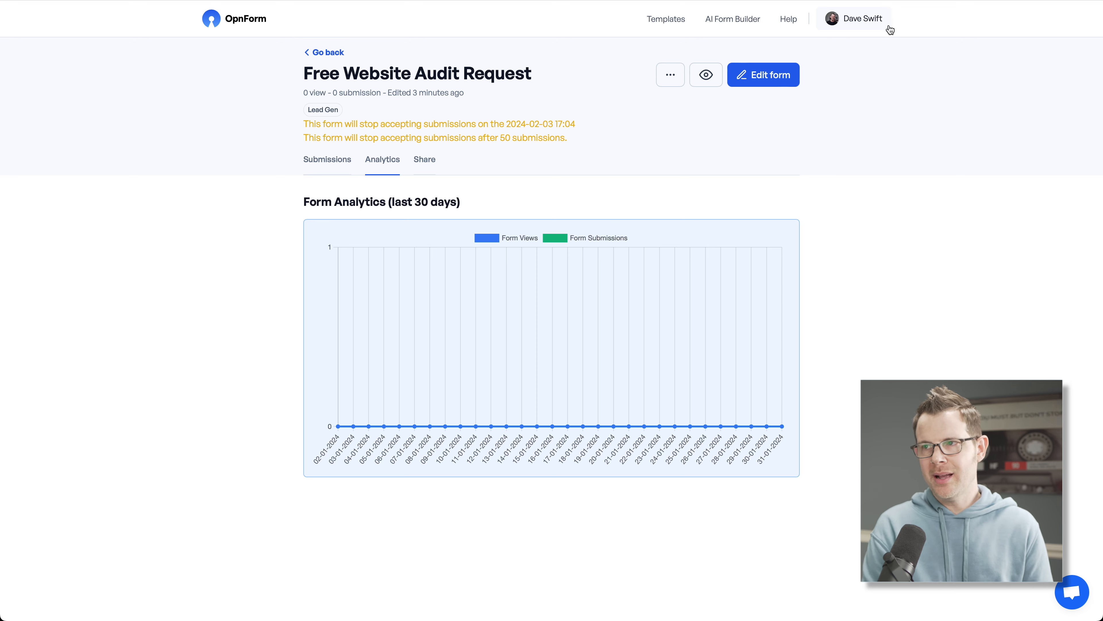
Enter forms.profitabletools.com as a custom domain in the account's workspace settings.
left_click(864, 21)
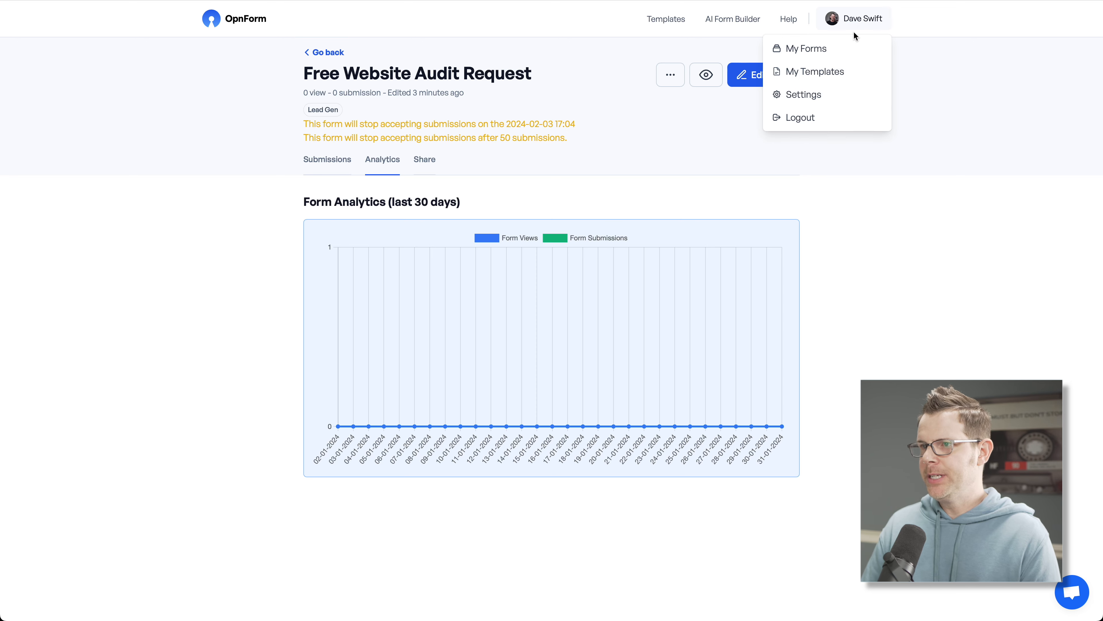
left_click(820, 94)
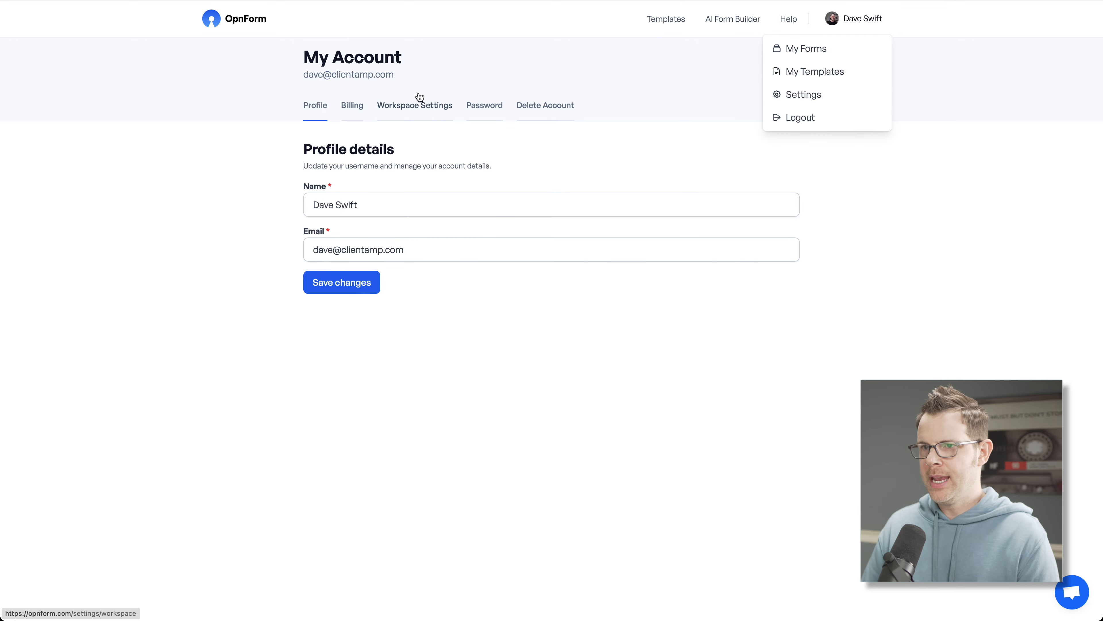
left_click(428, 108)
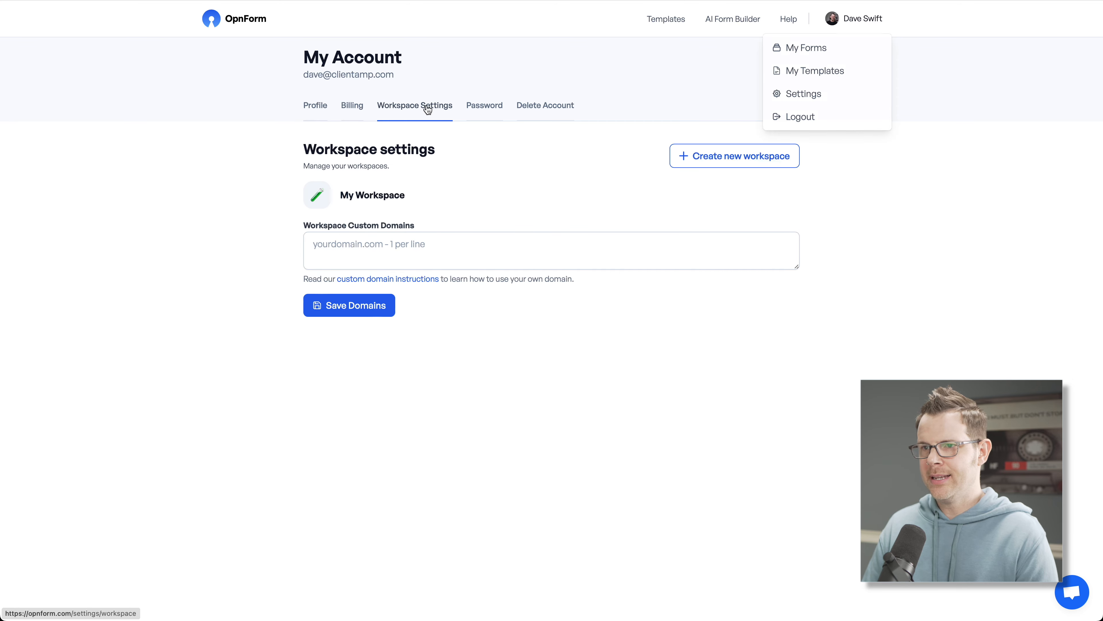
left_click(401, 247)
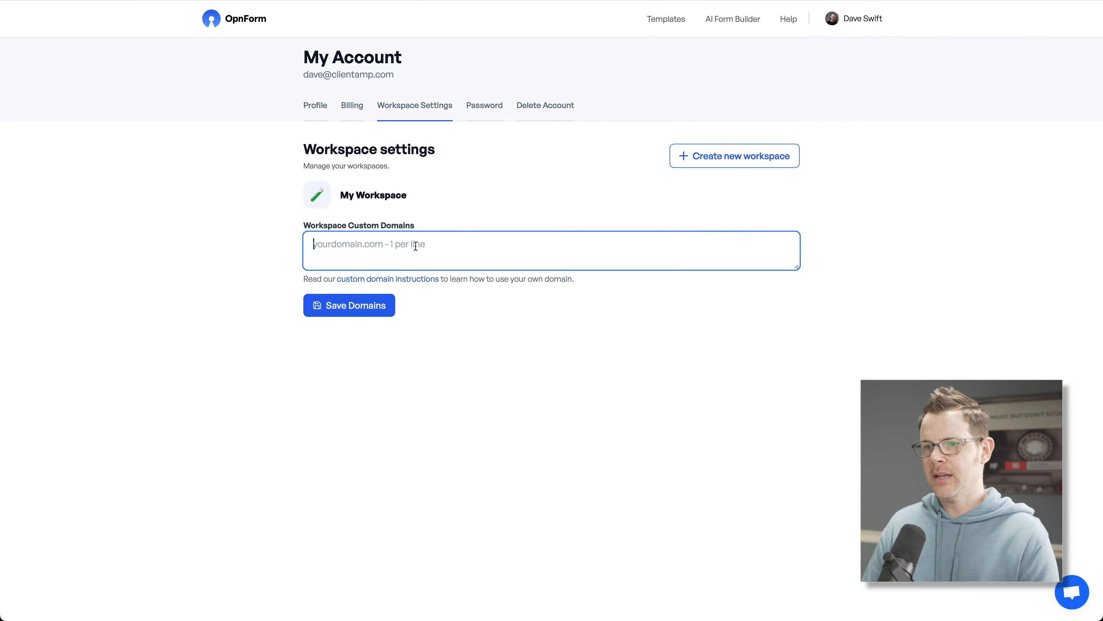
type("for")
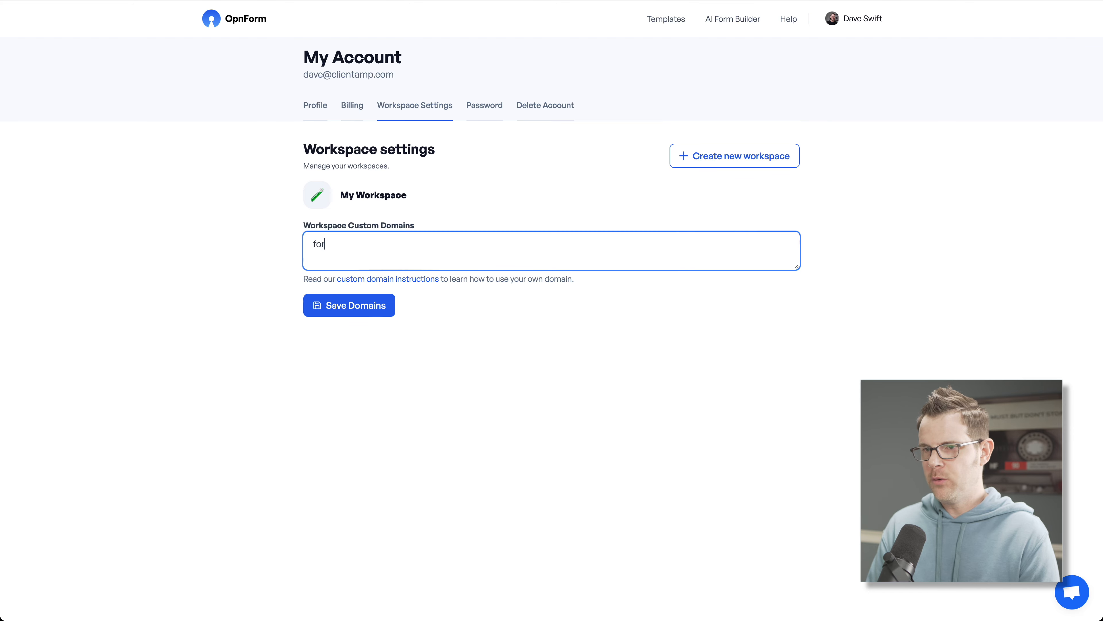
type("ms.profitabletools.com")
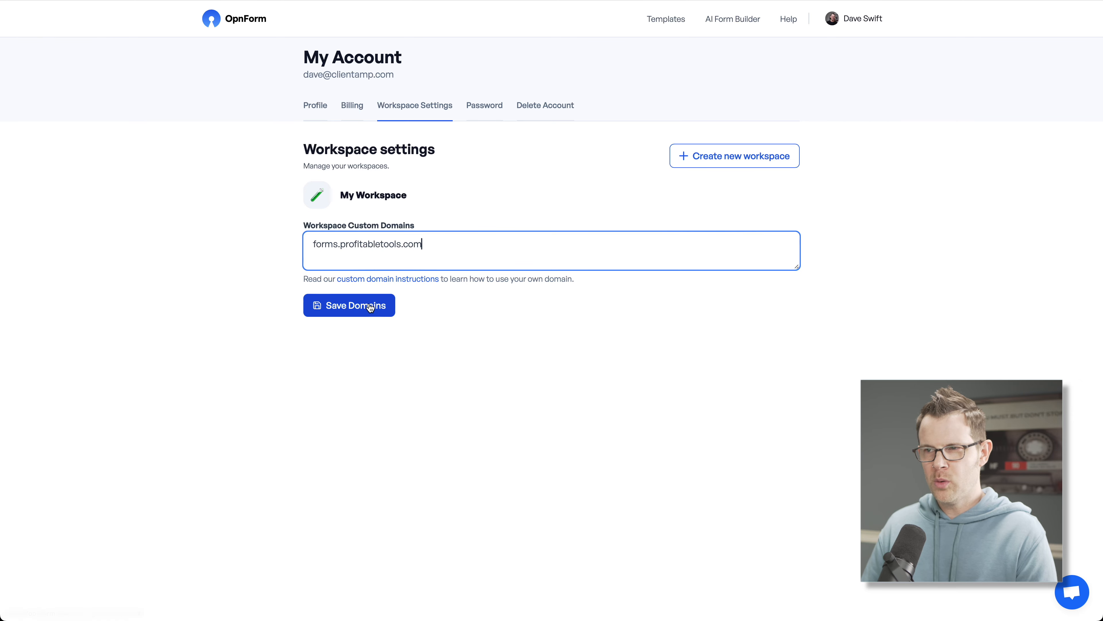
Open the custom domain instructions and copy the CNAME target domains.opnform.com.
left_click(398, 280)
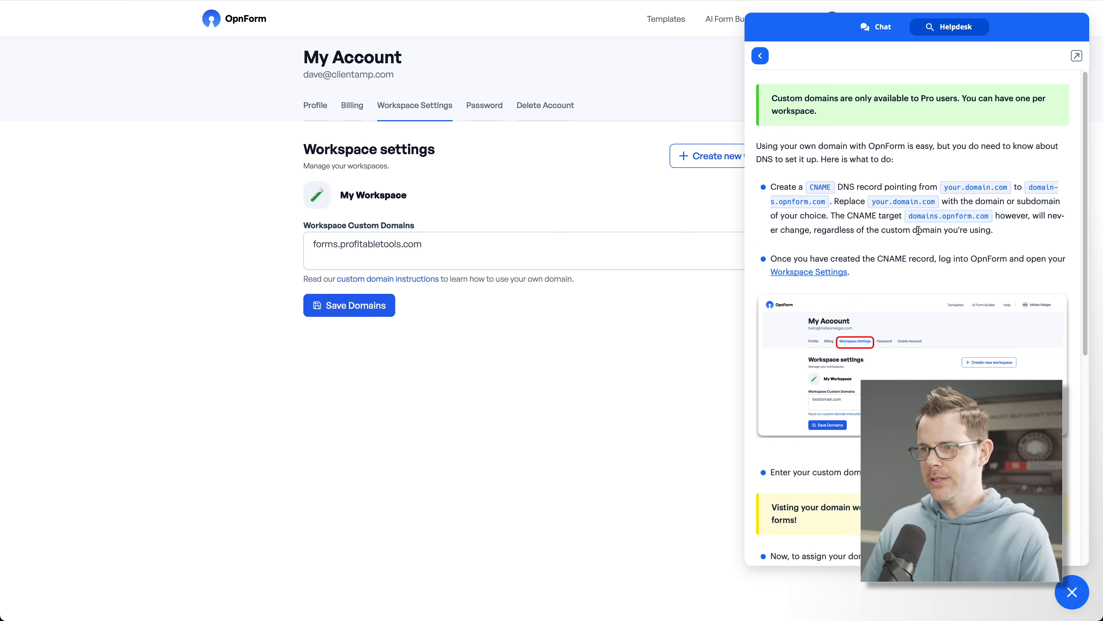
left_click_drag(909, 219, 996, 214)
key("ctrl+c")
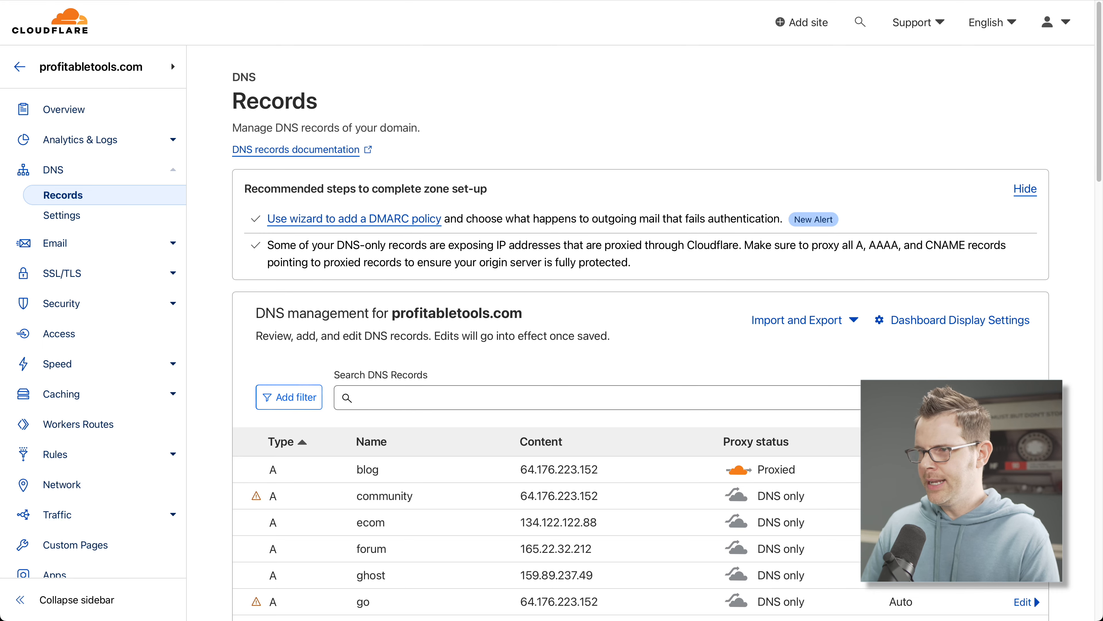
In Cloudflare, add a CNAME record for profitabletools.com named forms, targeting domains.opnform.com and set to DNS only.
left_click(995, 398)
left_click_drag(299, 492, 271, 490)
type("C")
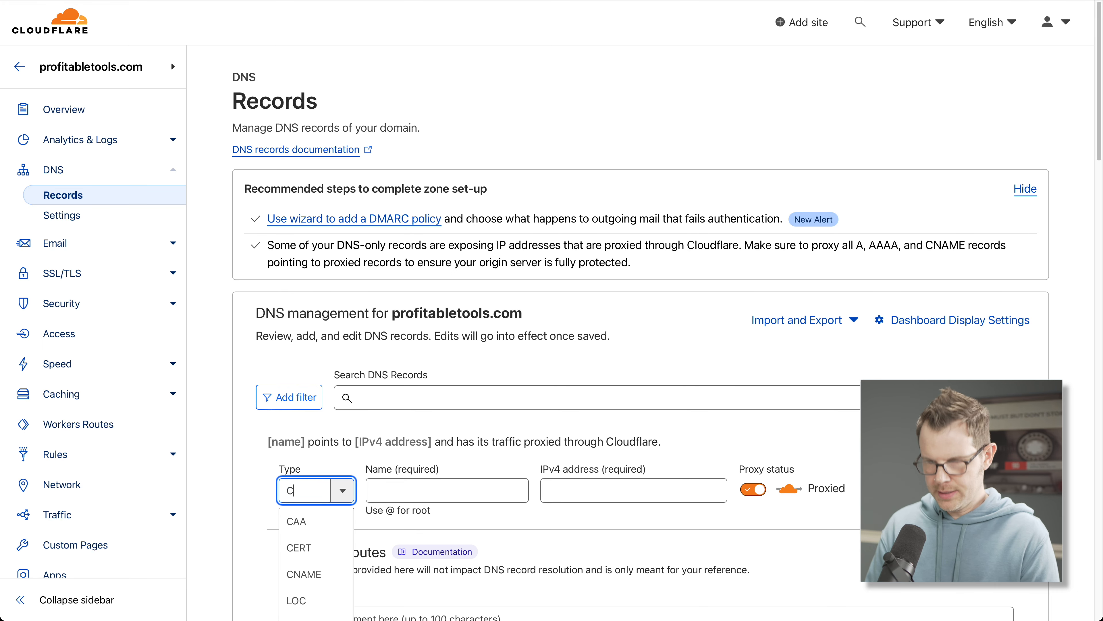
type("NAME")
key("Tab")
type("fo")
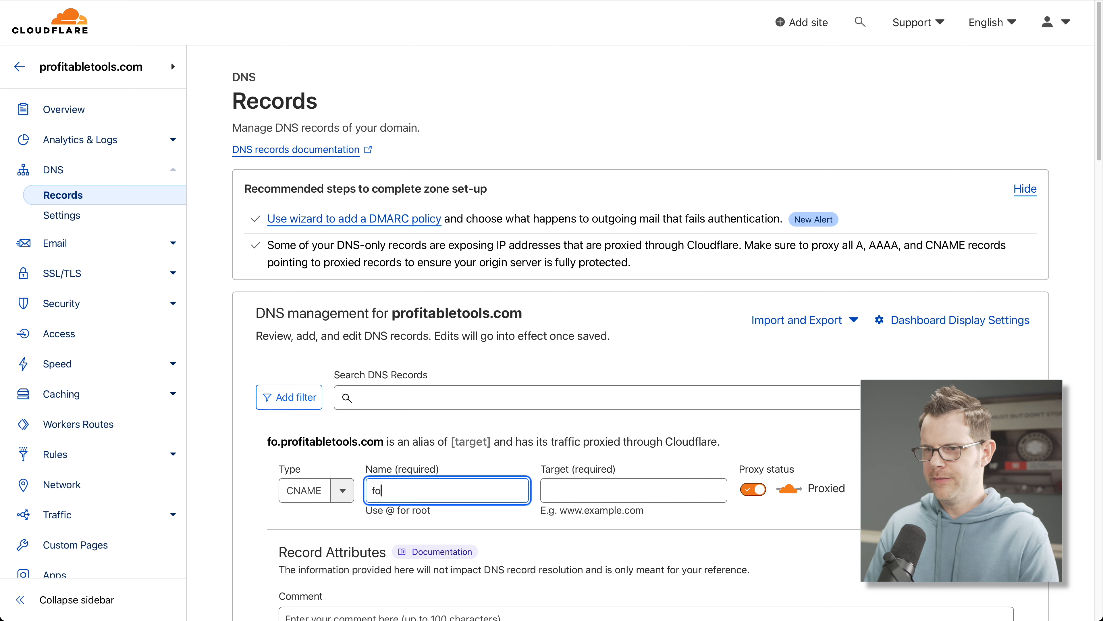
type("rms")
left_click(555, 502)
key("ctrl+v")
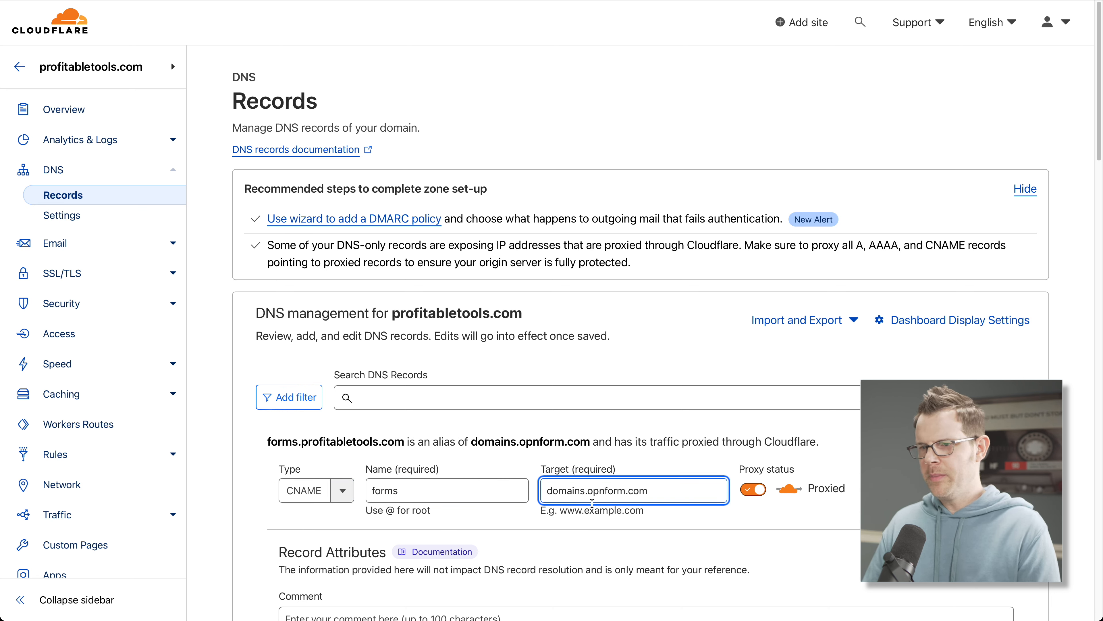
left_click(747, 492)
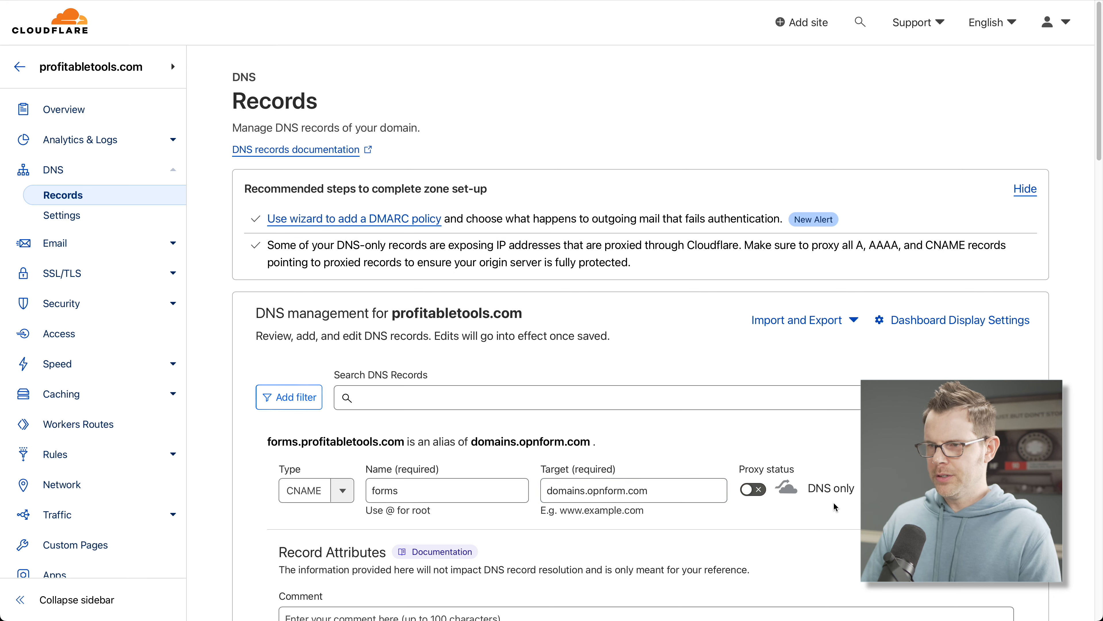
scroll(747, 493, "down", 7)
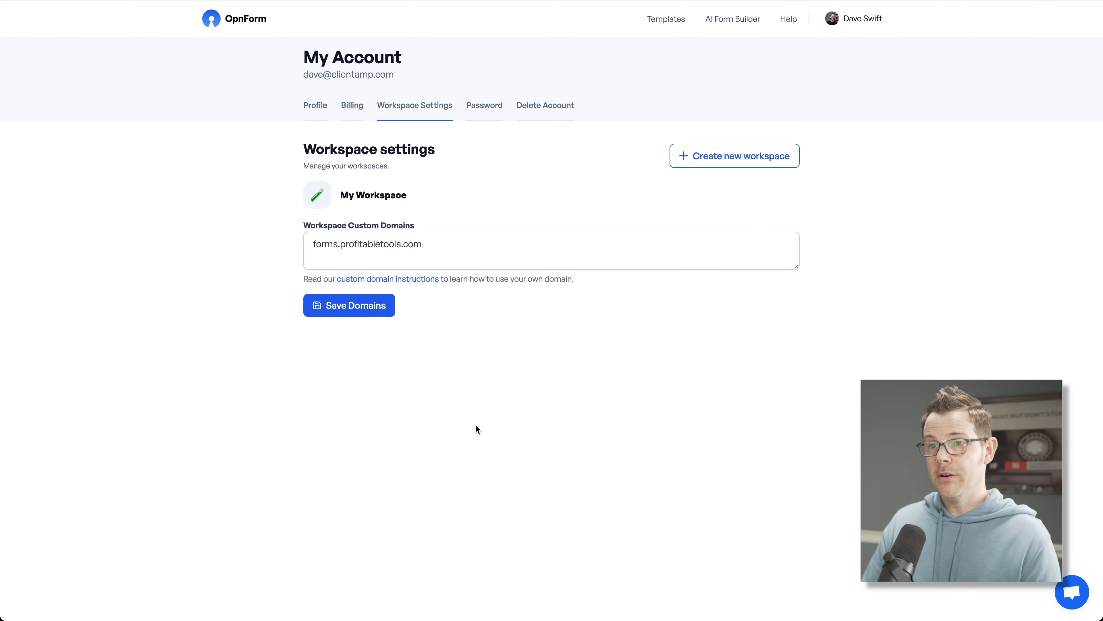
Back in OpnForm, save the workspace's custom domain and open the Free Website Audit Request form for editing.
left_click(370, 310)
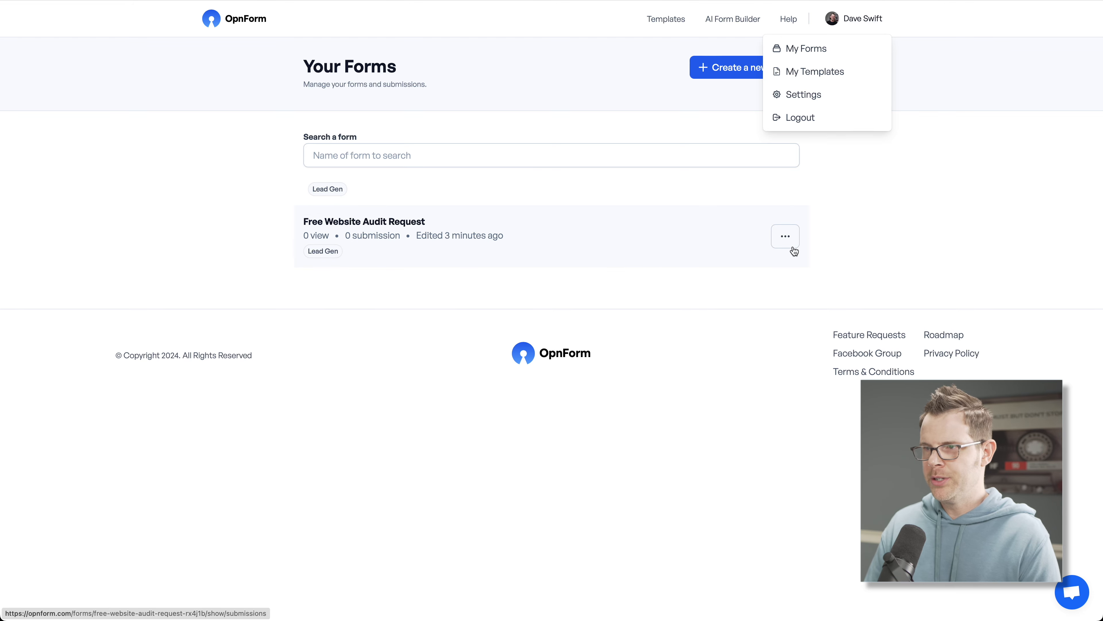
left_click(787, 240)
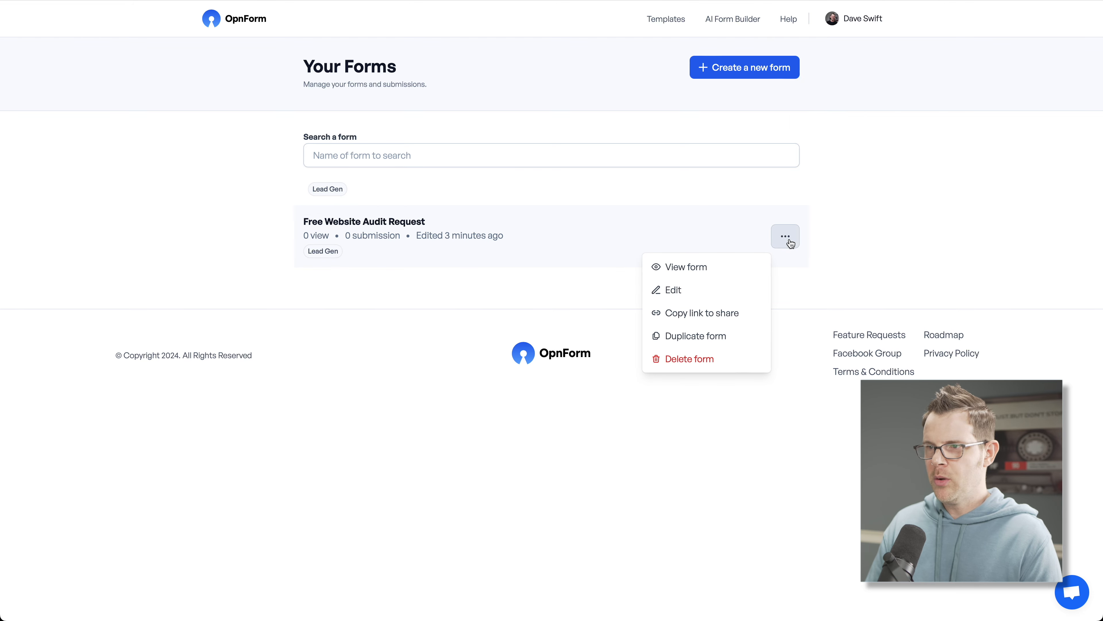
left_click(671, 291)
Set the form domain to forms.profitabletools.com in the SEO link settings and publish the form.
scroll(100, 450, "down", 20)
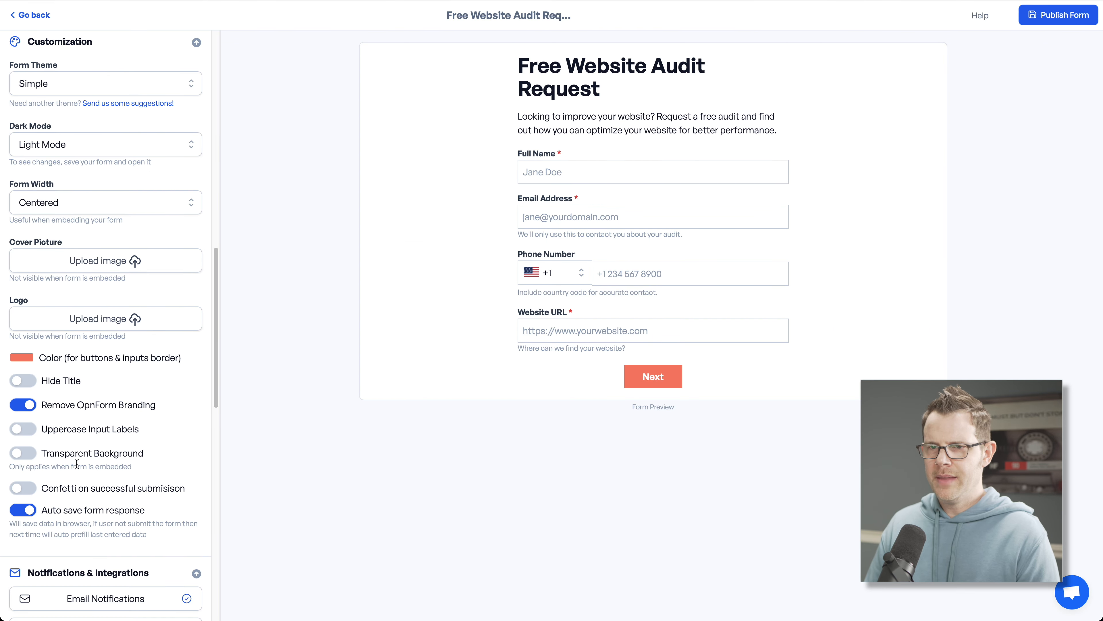
scroll(85, 466, "down", 20)
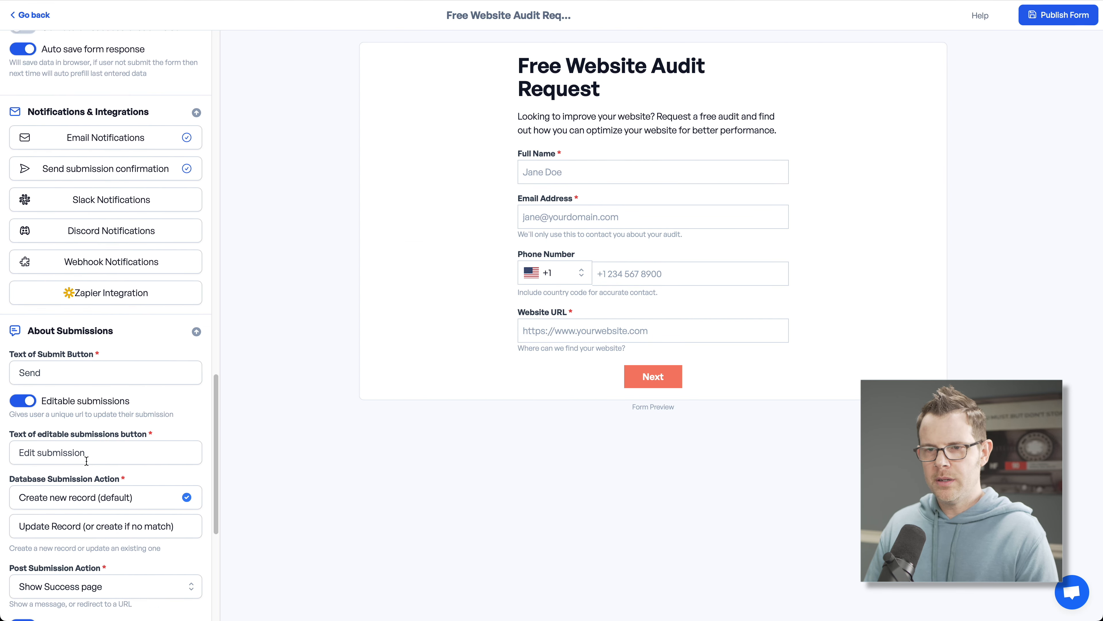
left_click(95, 296)
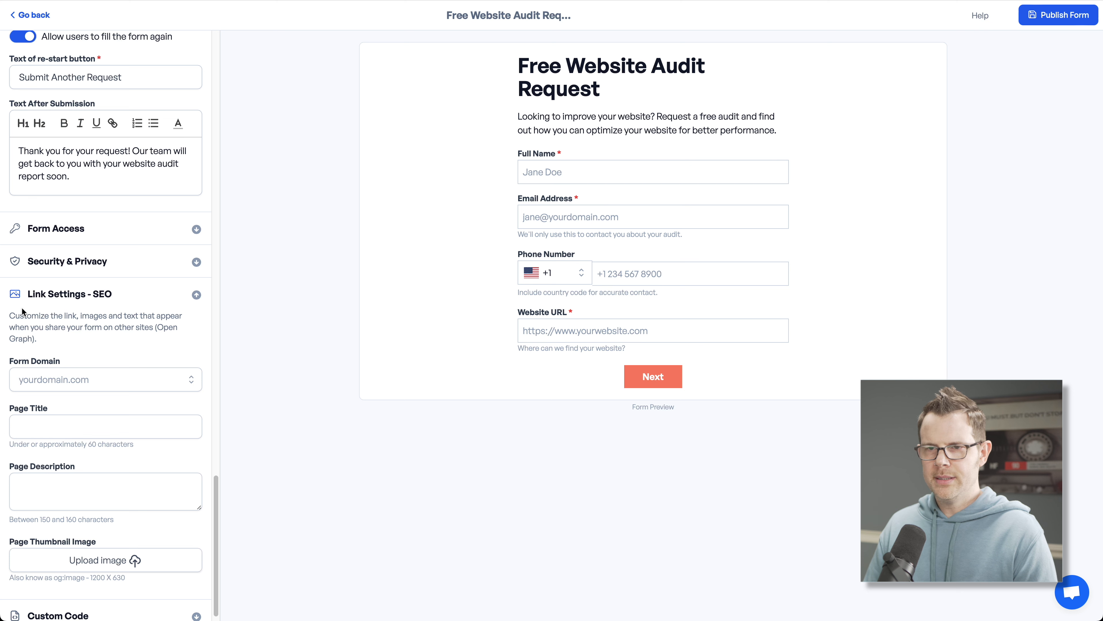
left_click(107, 386)
left_click(40, 411)
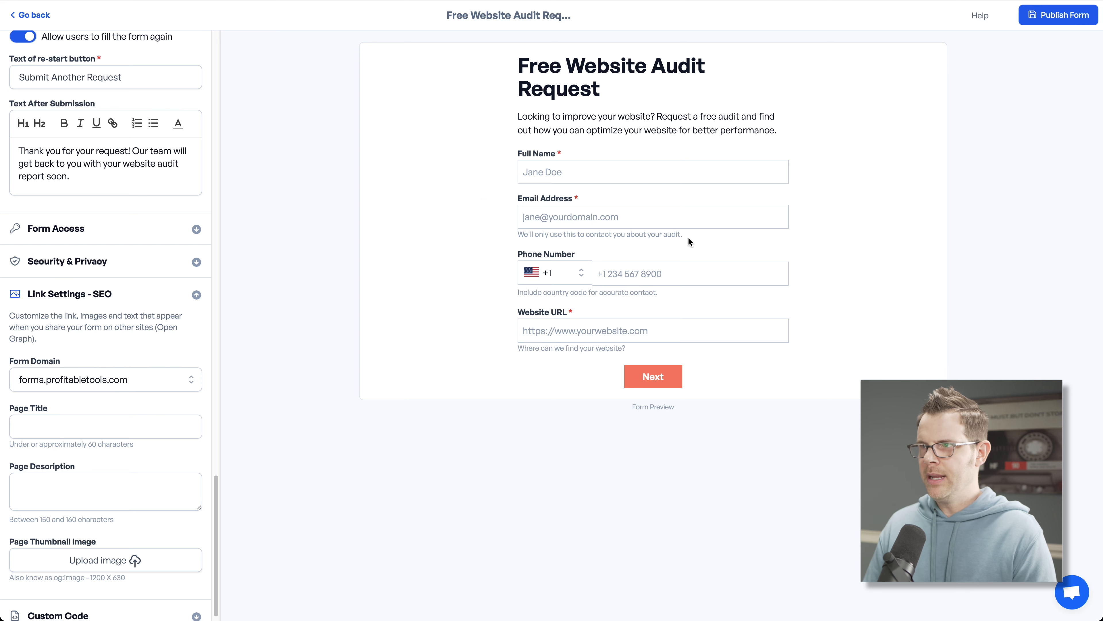
left_click(1068, 22)
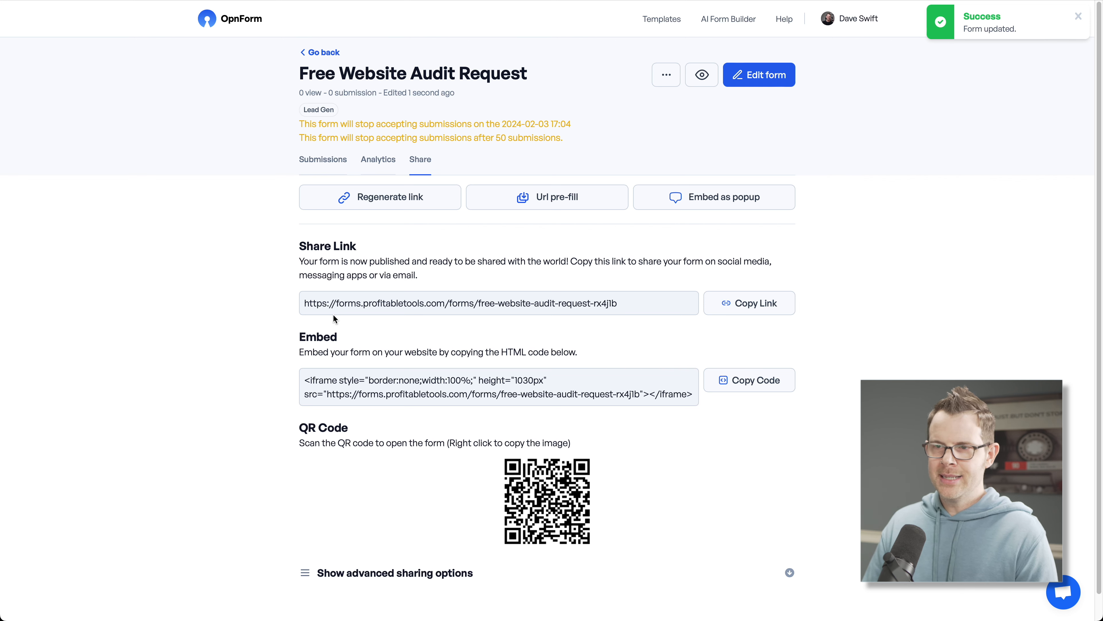
Copy the form's share link and open it in a new browser tab to check the custom domain.
left_click(735, 305)
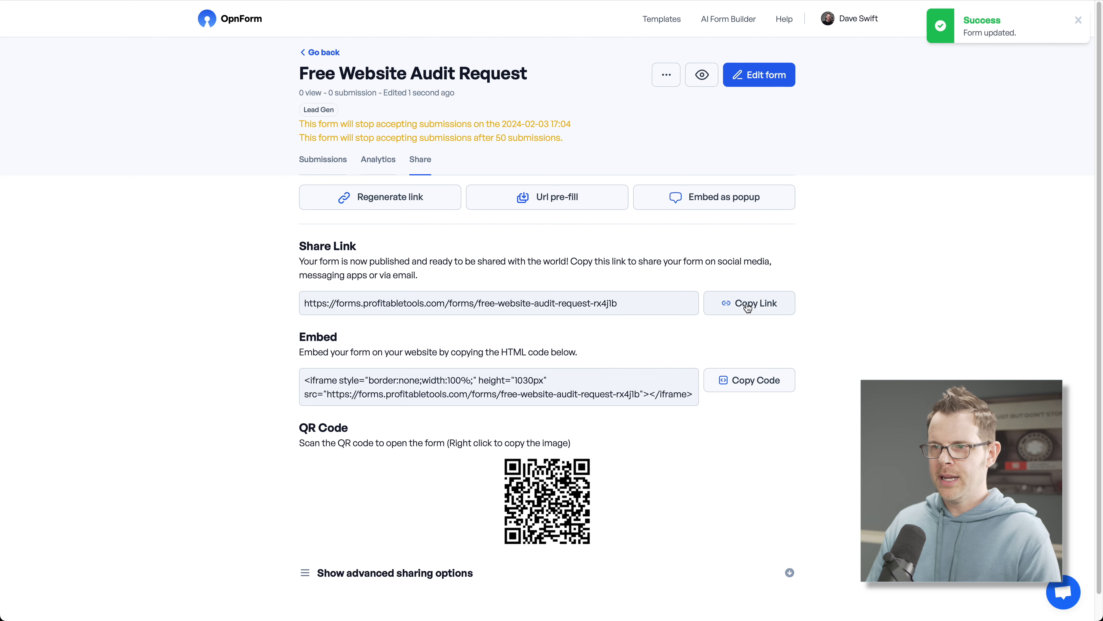
key("super+t")
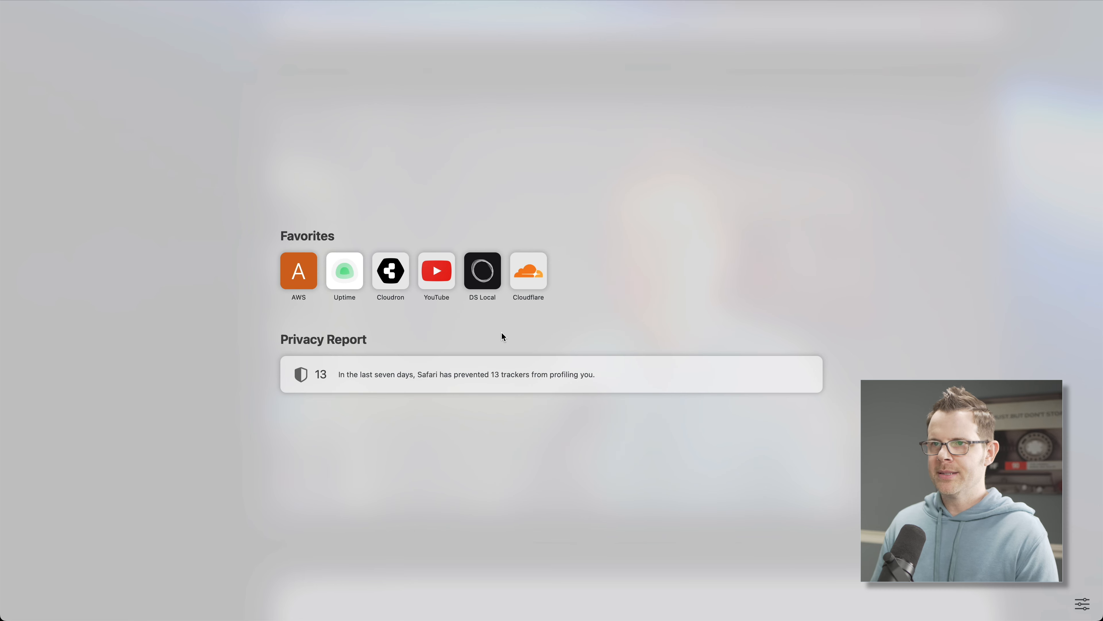
key("super+v")
key("Return")
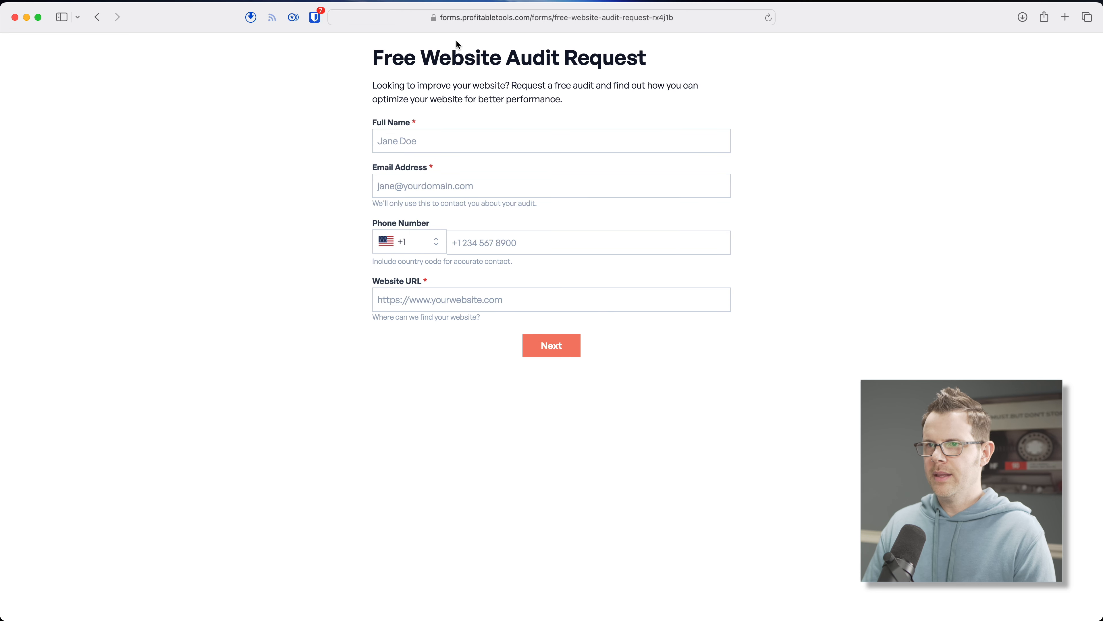